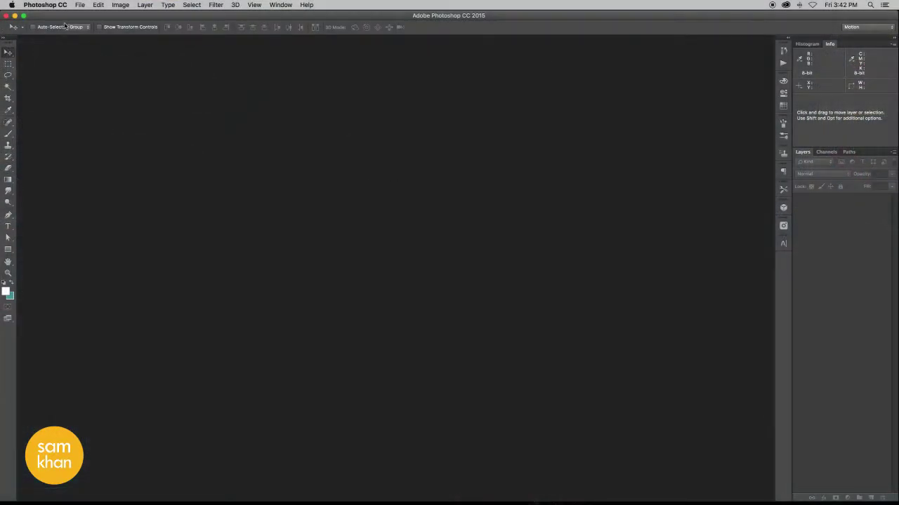
Step: Open the svemir1.jpg galaxy image from the input folder and zoom to fit
left_click(82, 6)
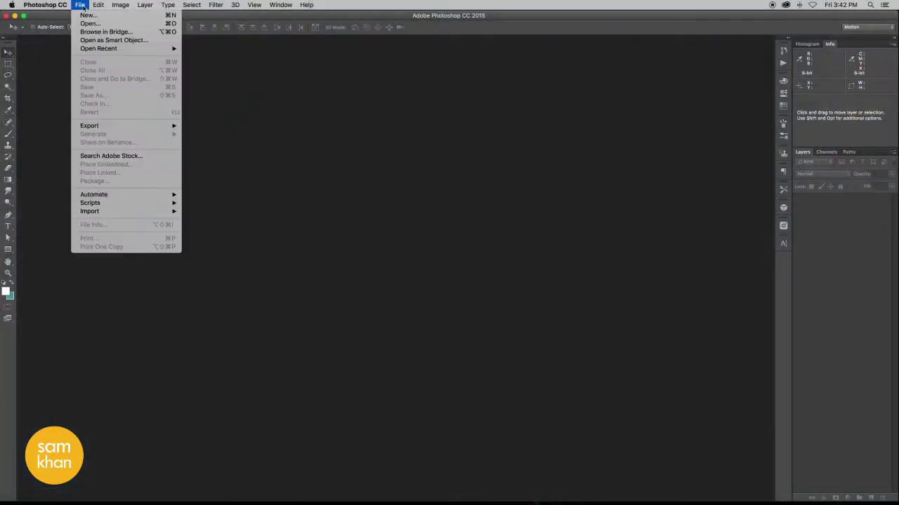
left_click(119, 26)
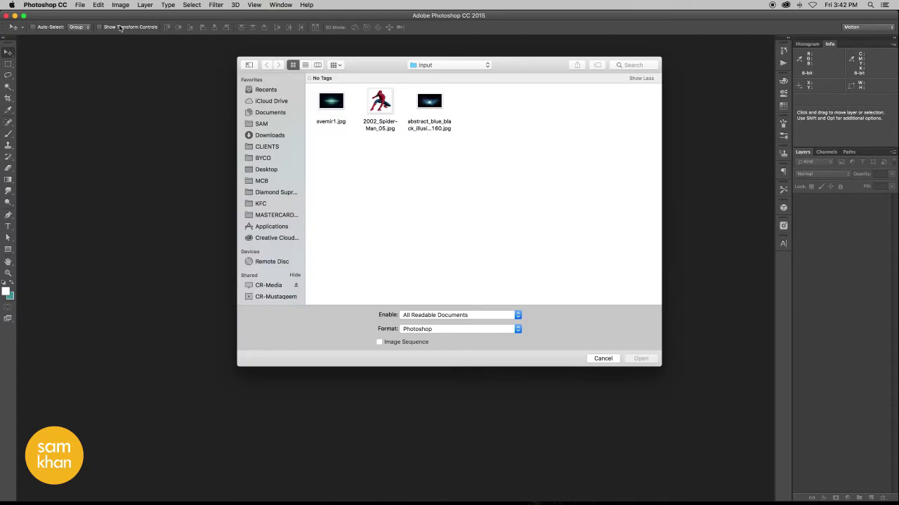
left_click(337, 105)
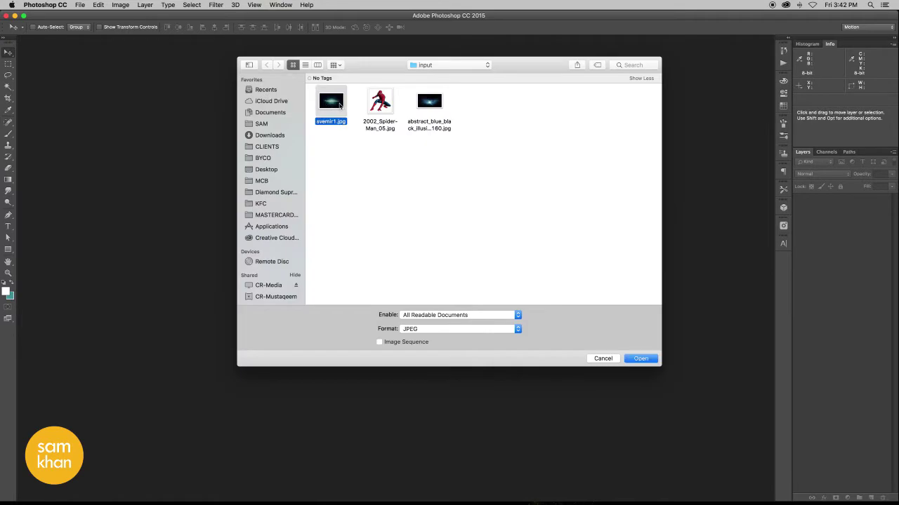
left_click(653, 360)
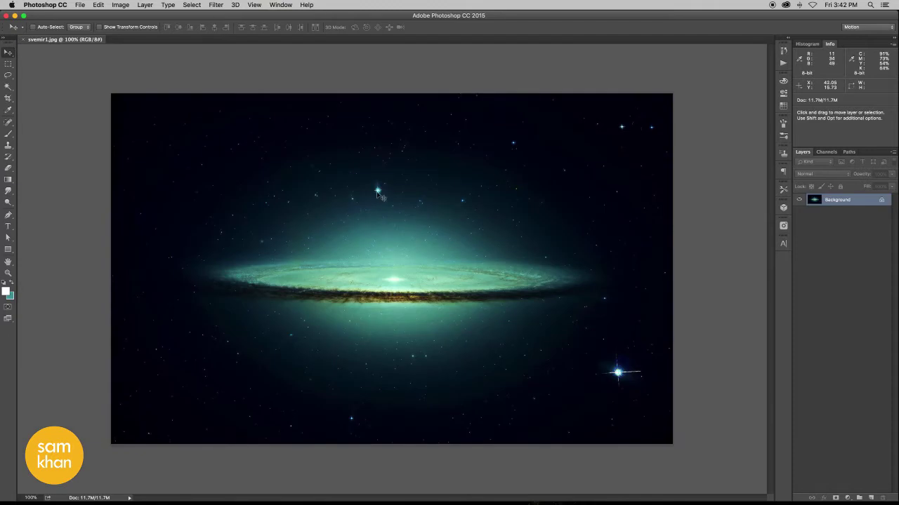
key("z")
scroll(388, 220, "up", 2)
scroll(388, 221, "down", 3)
scroll(388, 220, "down", 1)
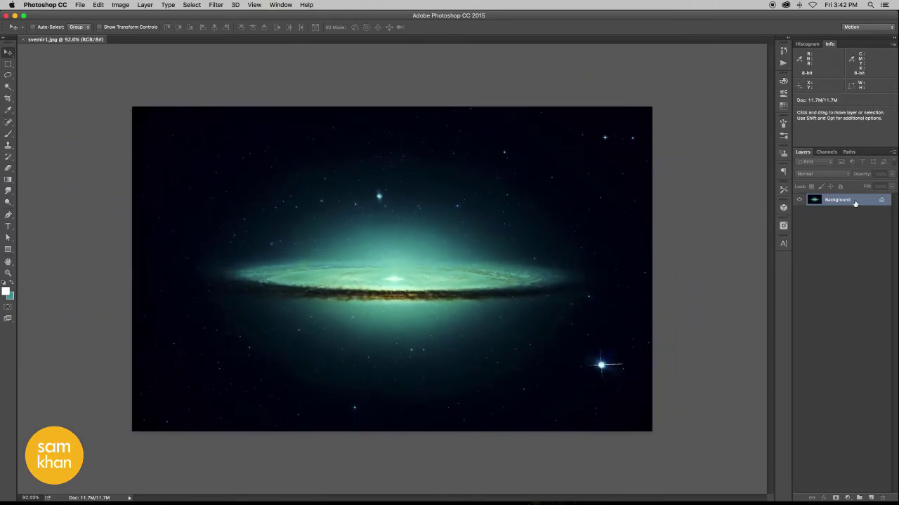
Step: Convert the Background into Layer 0 and stretch it downward to about 128% height
double_click(860, 203)
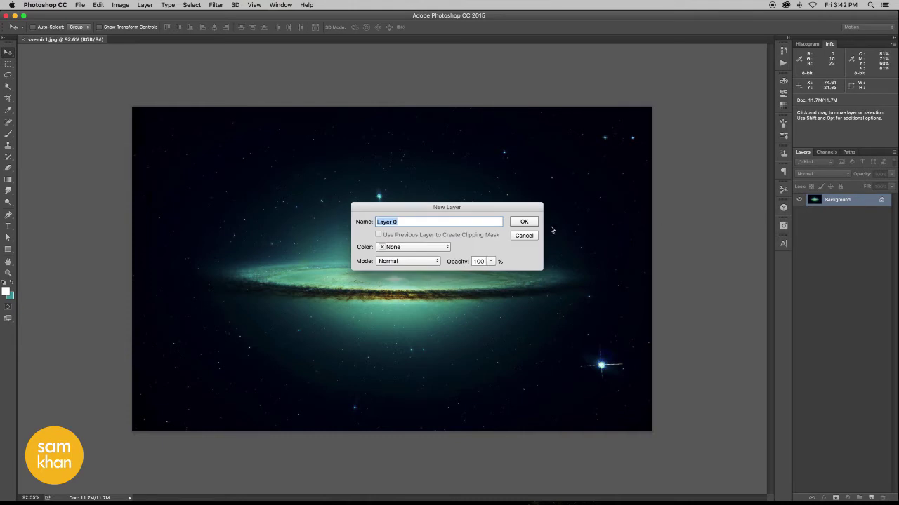
left_click(523, 222)
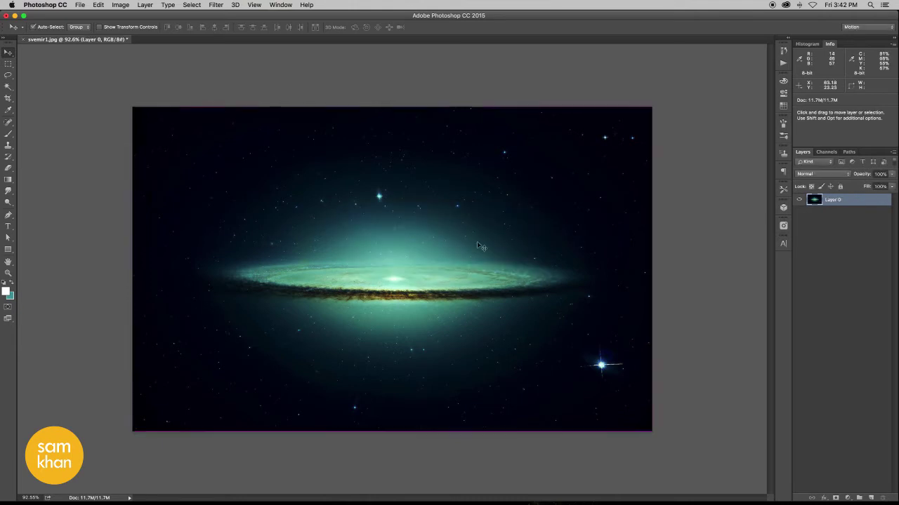
key("ctrl+t")
key("ctrl+minus")
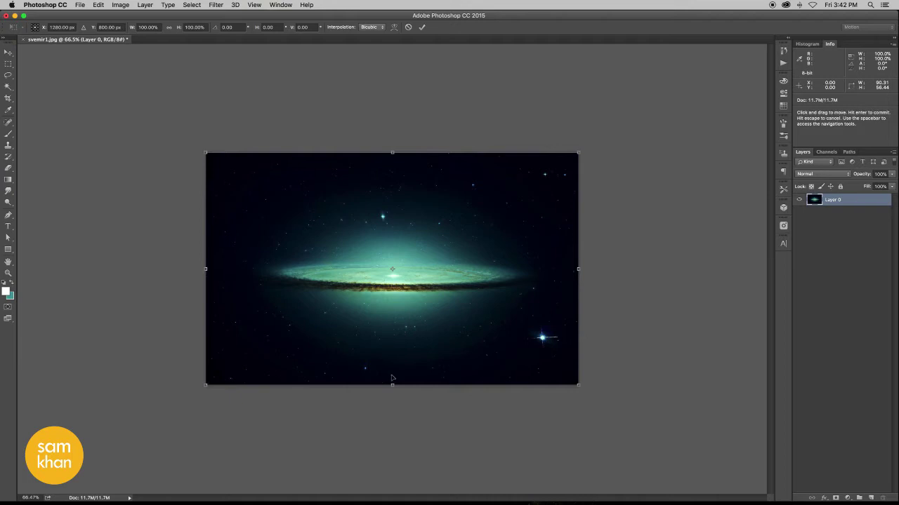
left_click_drag(393, 385, 398, 455)
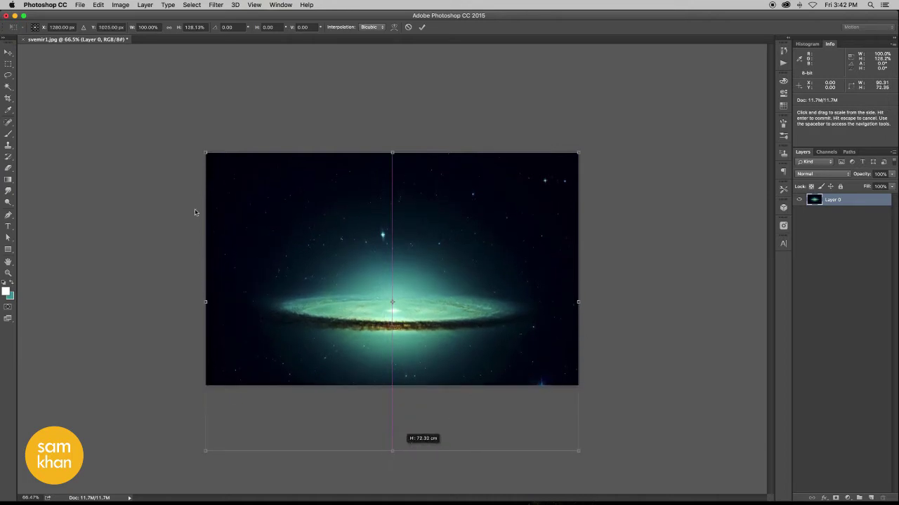
left_click(423, 27)
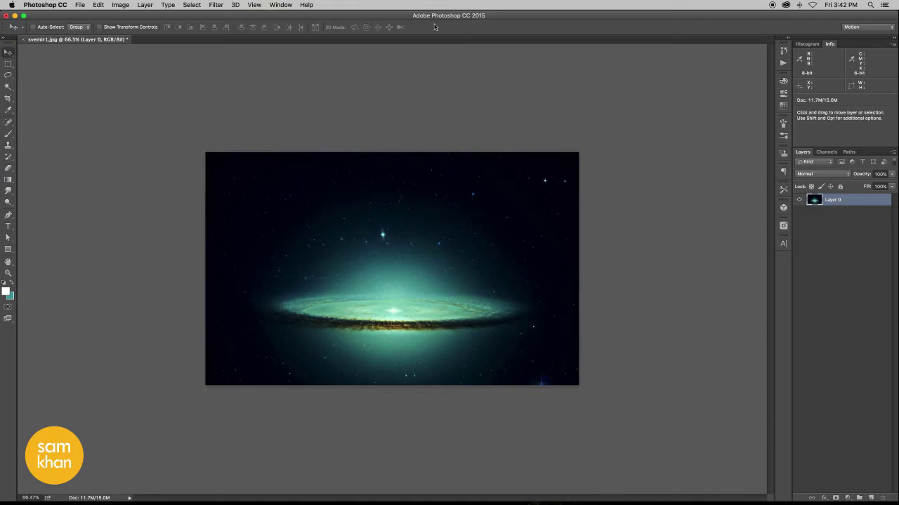
Step: Place 2002_Spider-Man_05.jpg embedded above the galaxy, scaled down to about 83%
left_click(78, 5)
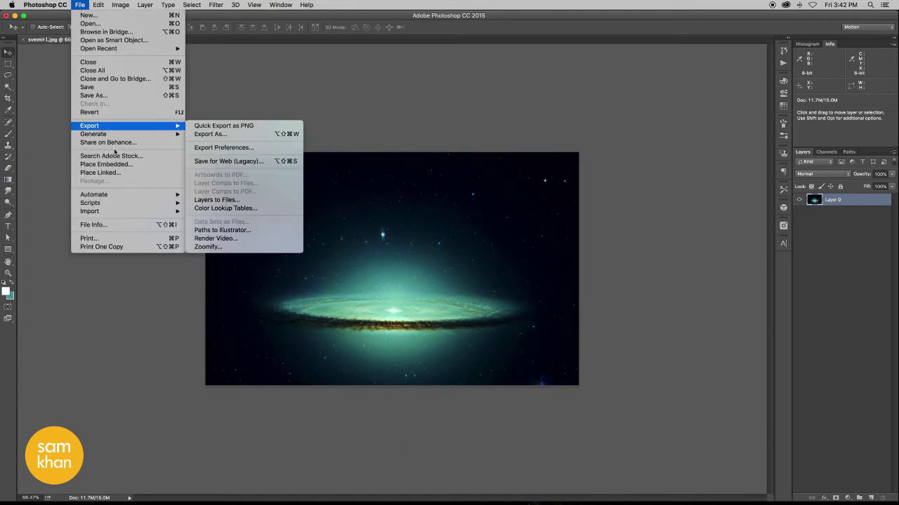
left_click(142, 166)
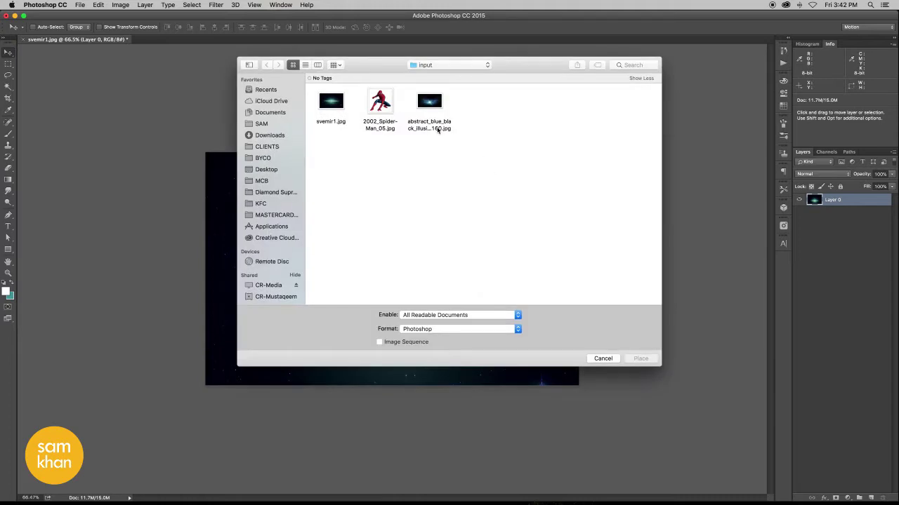
left_click(380, 106)
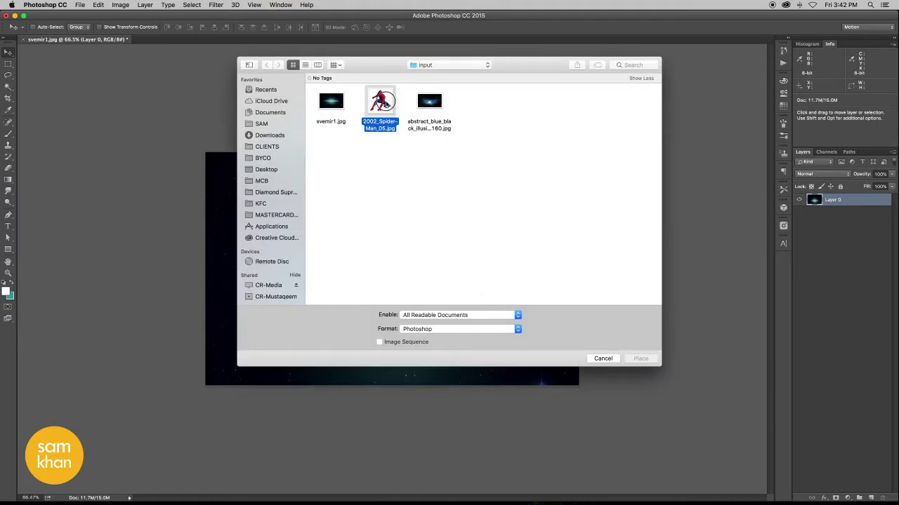
left_click(640, 359)
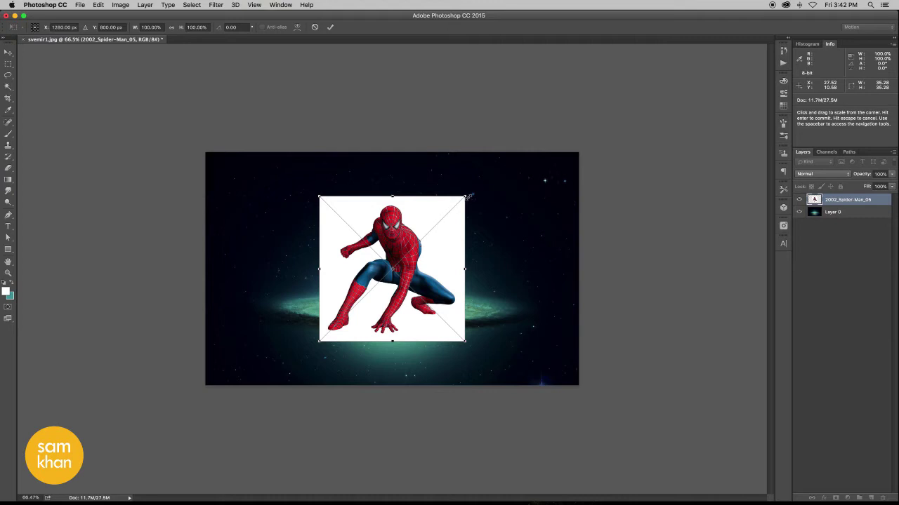
left_click_drag(466, 197, 305, 62)
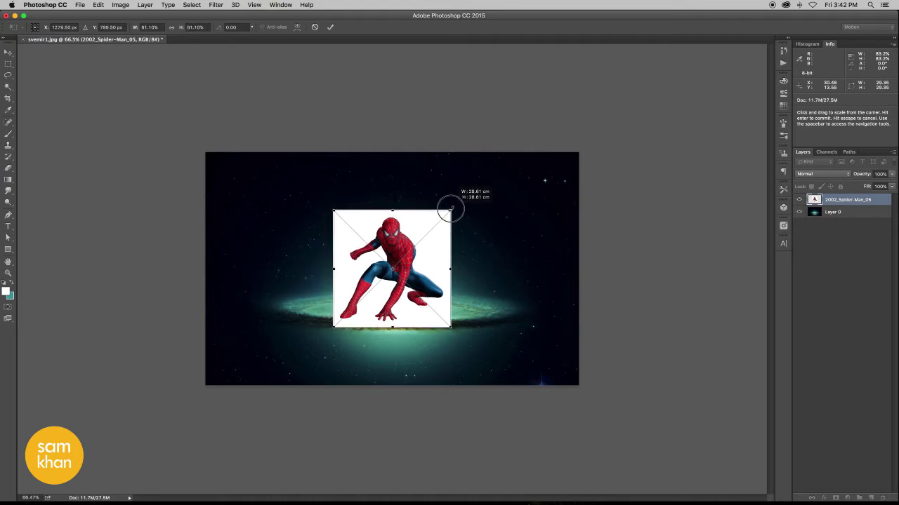
left_click(330, 26)
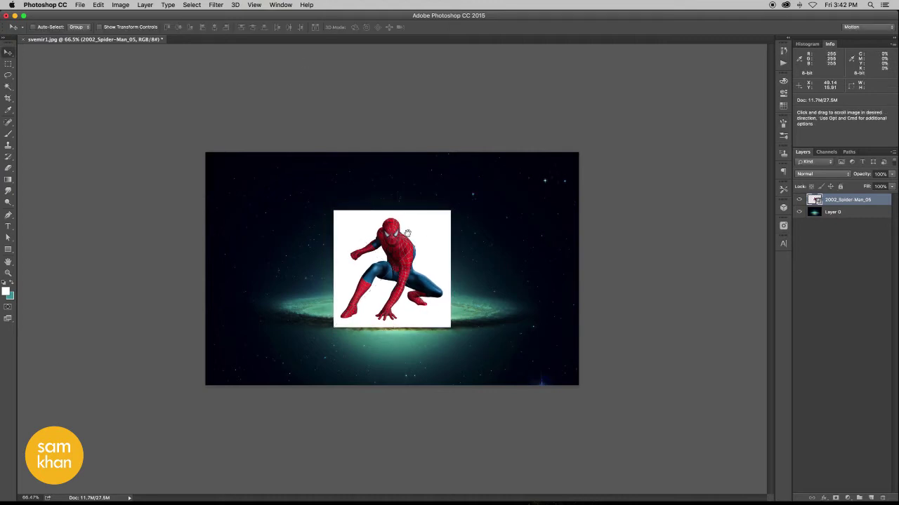
left_click(430, 269)
Step: Magic Wand-select the white background around Spider-Man and invert the selection
left_click_drag(430, 269, 354, 273)
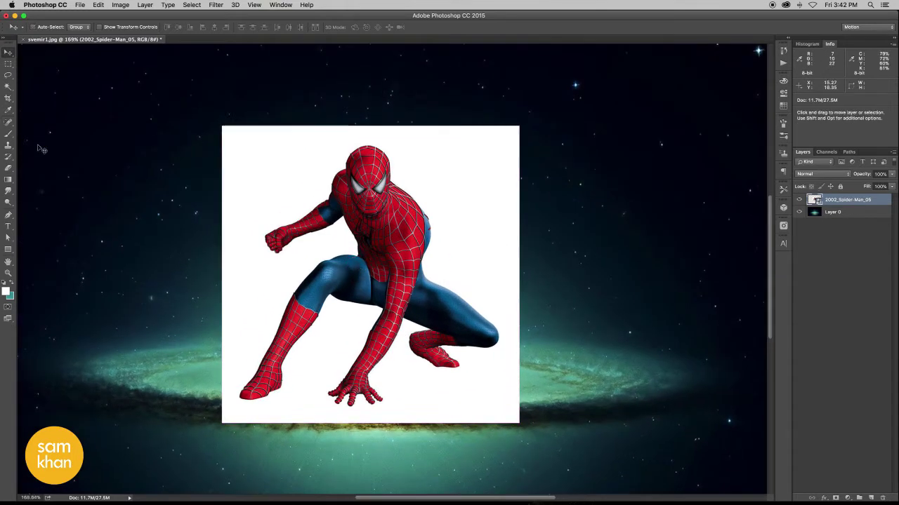
left_click(8, 87)
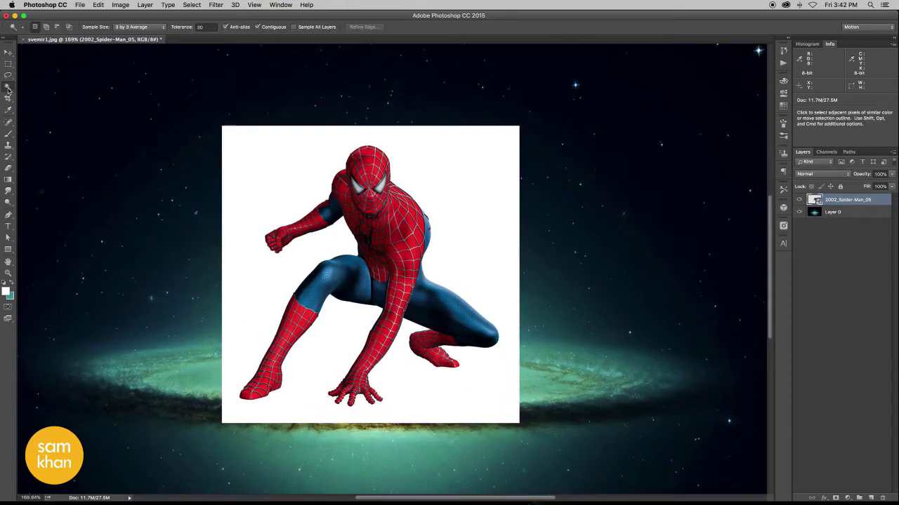
left_click(262, 144)
left_click_drag(321, 160, 294, 136)
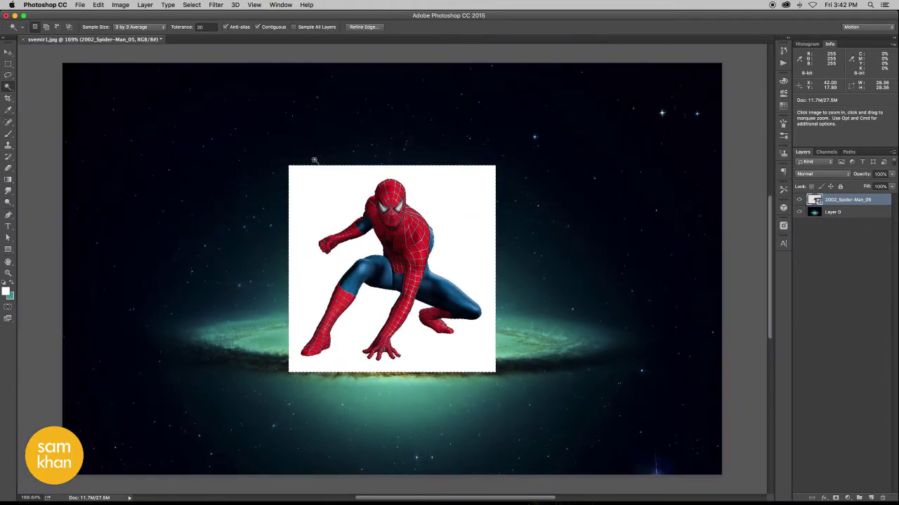
key("super+shift+i")
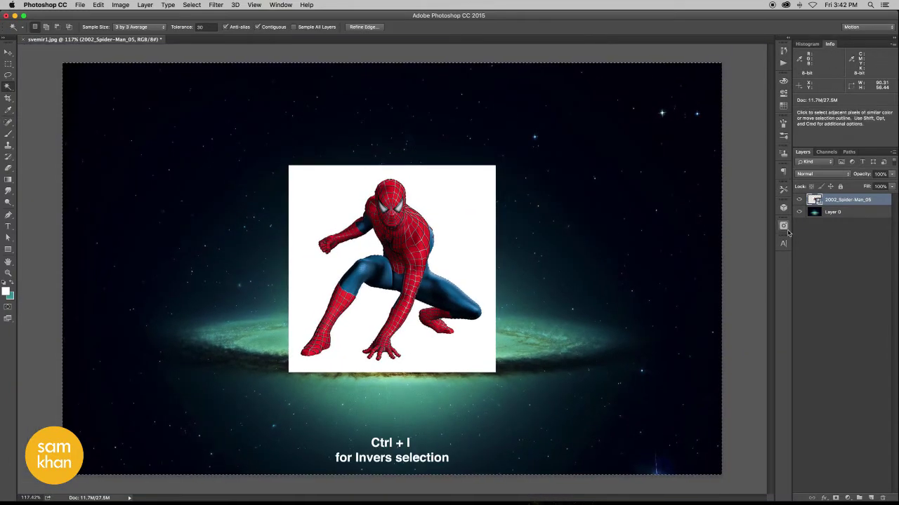
Step: Add a layer mask intersected with the selection, deselect, and invert the mask to reveal Spider-Man
left_click(835, 499)
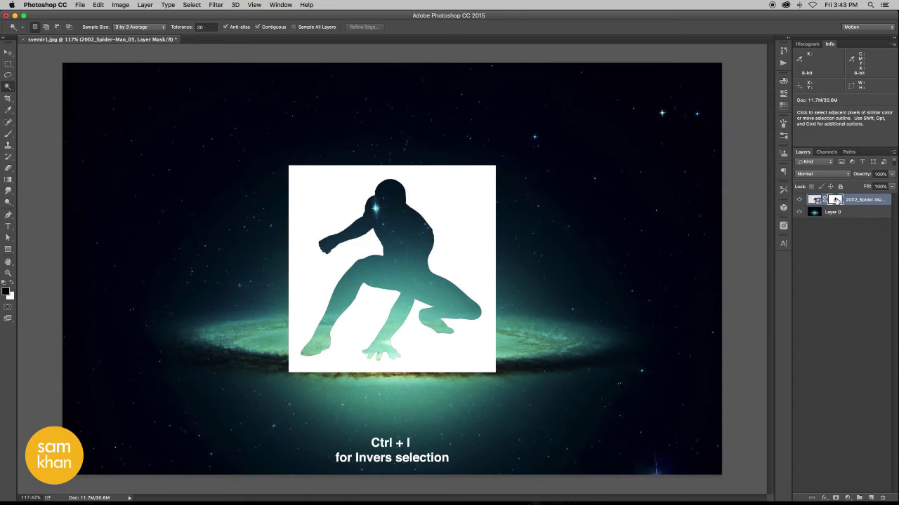
right_click(836, 200)
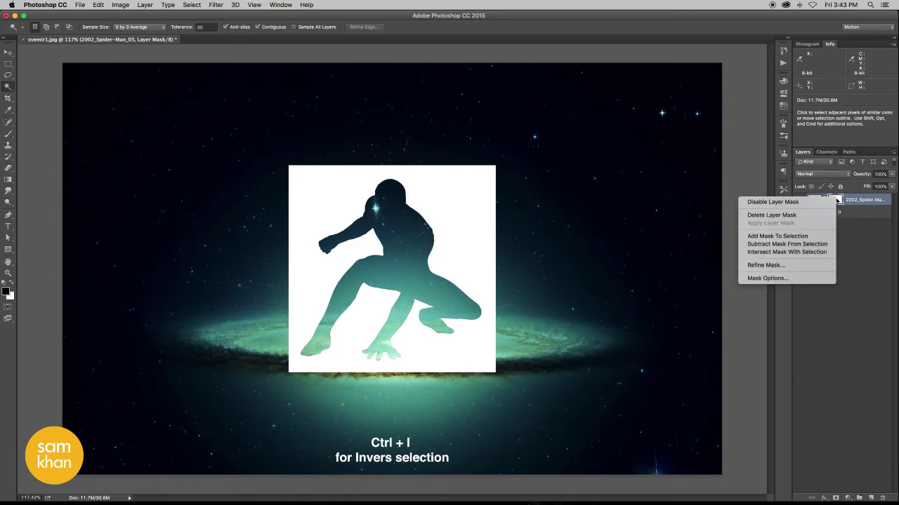
left_click(812, 252)
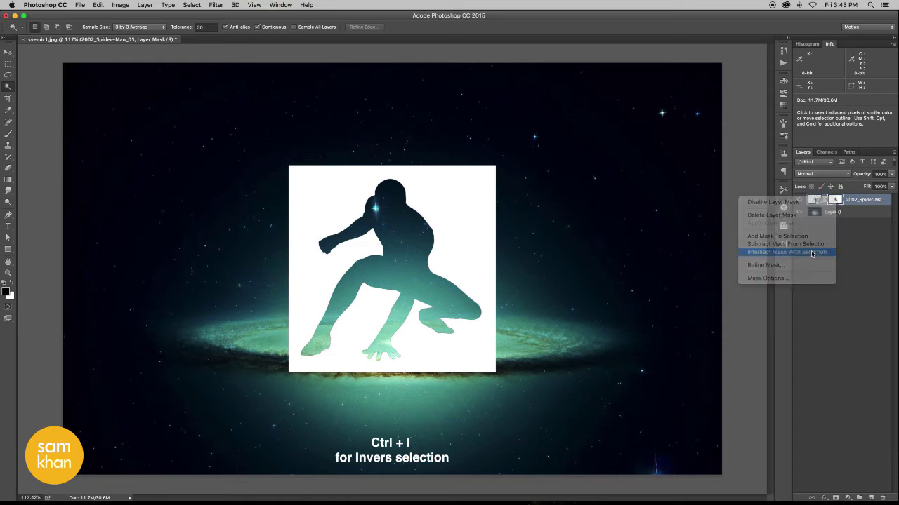
key("ctrl+d")
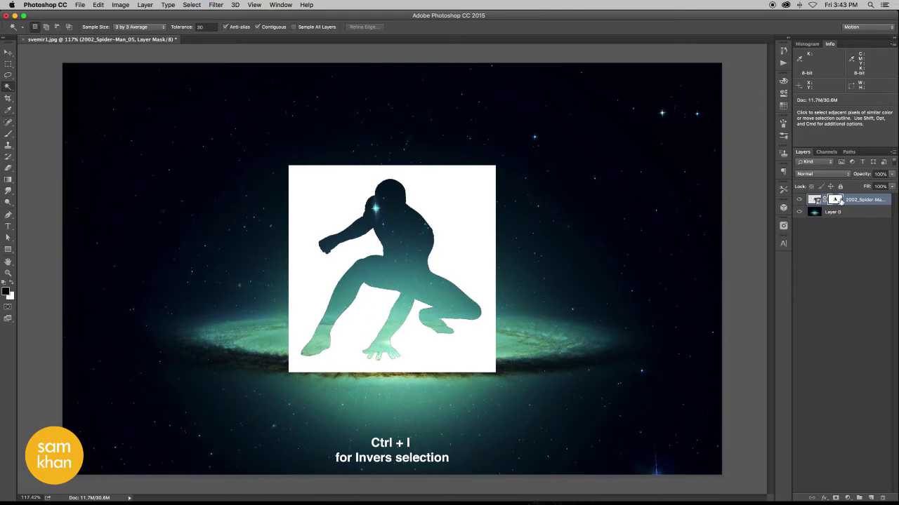
key("ctrl+i")
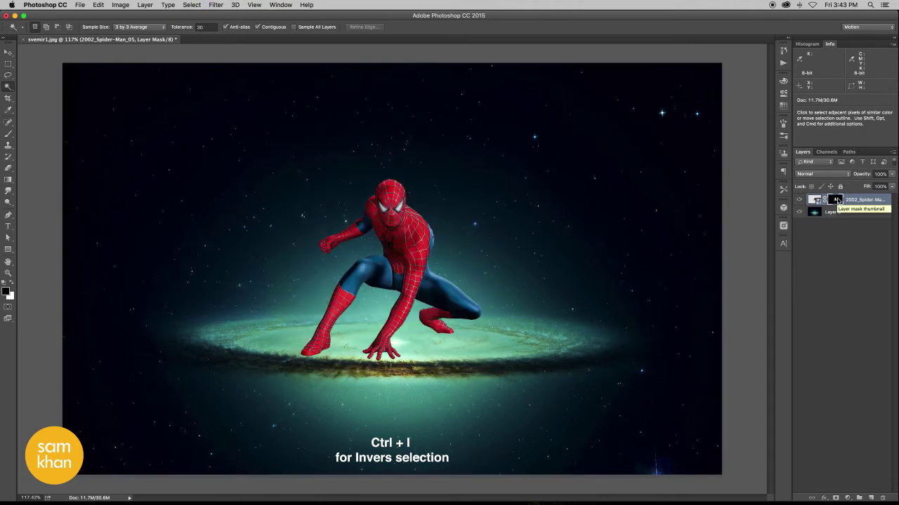
Step: Nudge Spider-Man into place and scale him down to about 95%
key("v")
left_click_drag(431, 295, 452, 299)
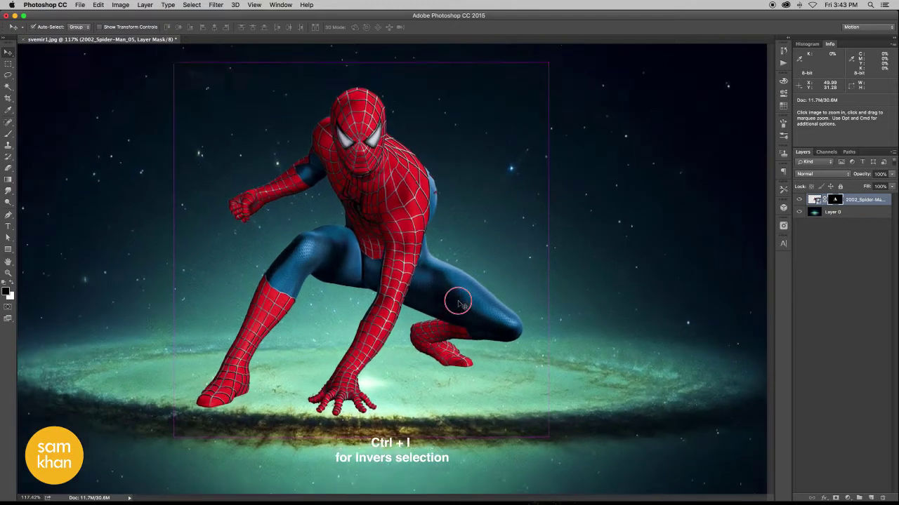
mouse_move(418, 221)
left_mouse_down()
mouse_move(430, 220)
mouse_move(427, 295)
left_mouse_up()
scroll(427, 295, "down", 5)
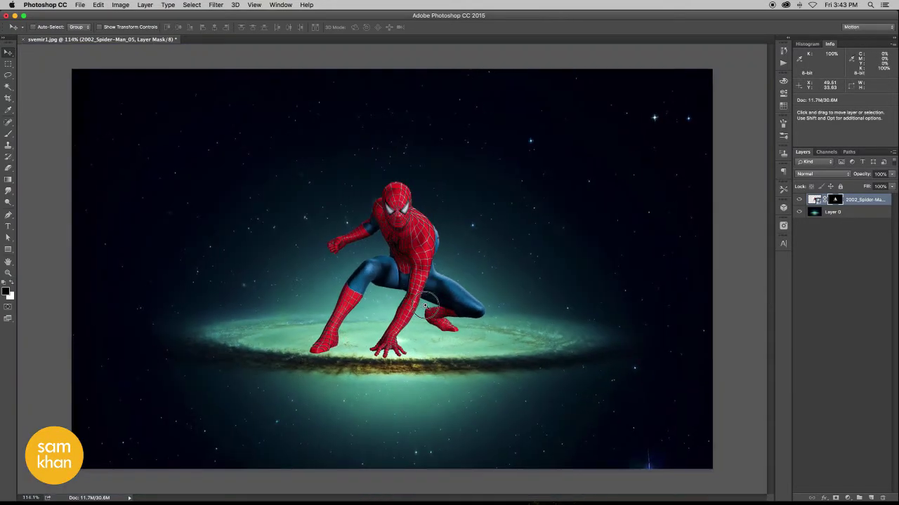
left_click_drag(428, 306, 438, 304)
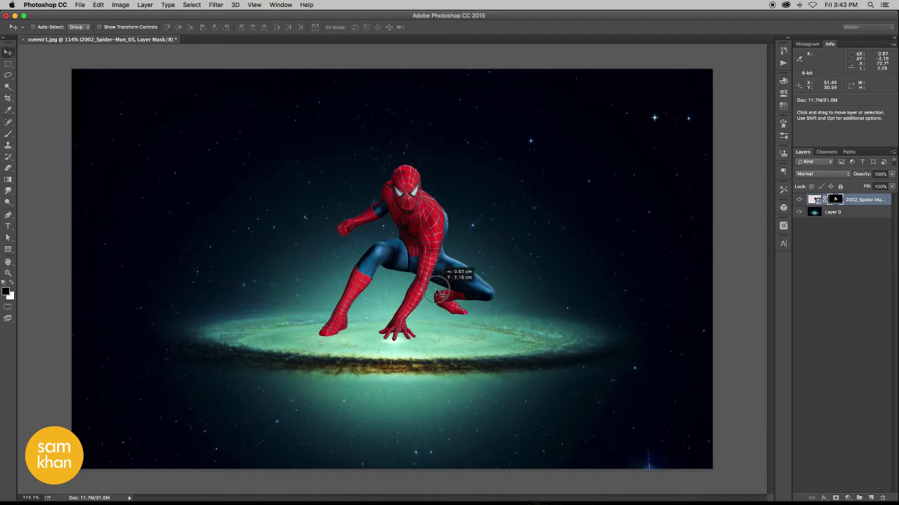
key("ctrl+t")
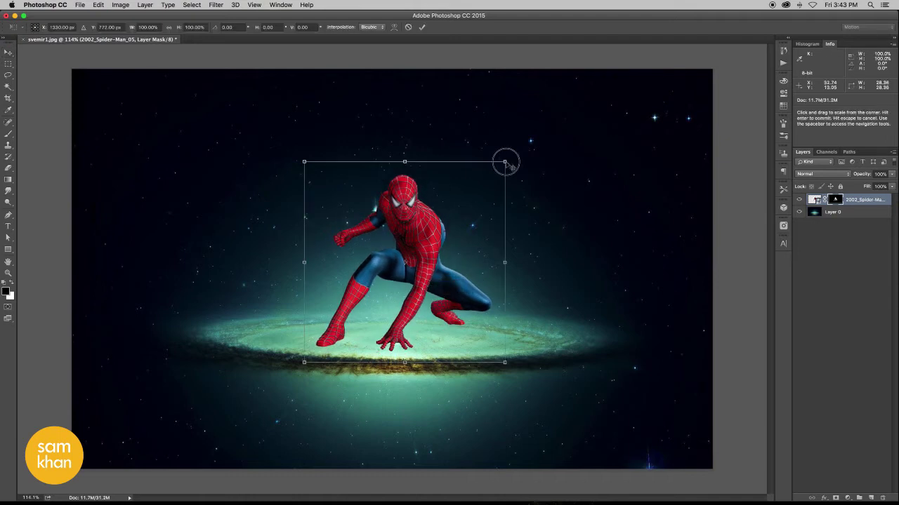
left_click_drag(503, 168, 495, 173)
left_click_drag(441, 267, 443, 285)
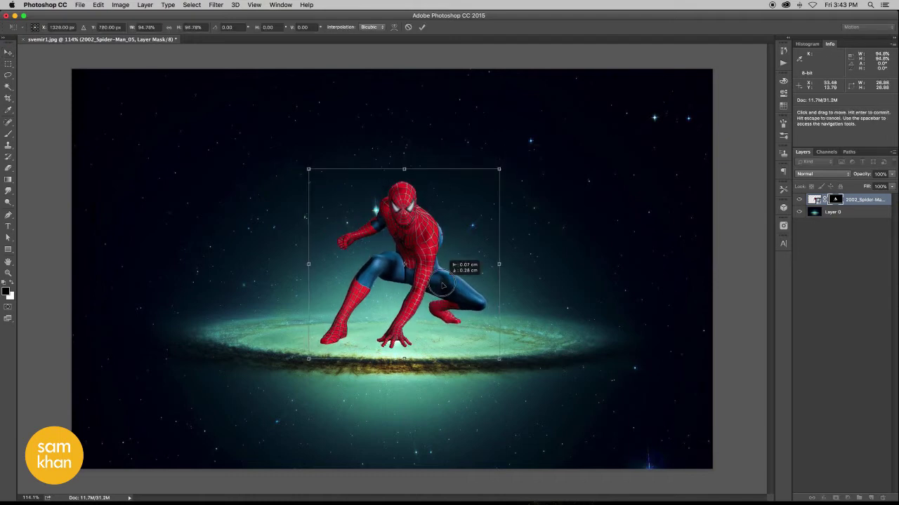
key("Return")
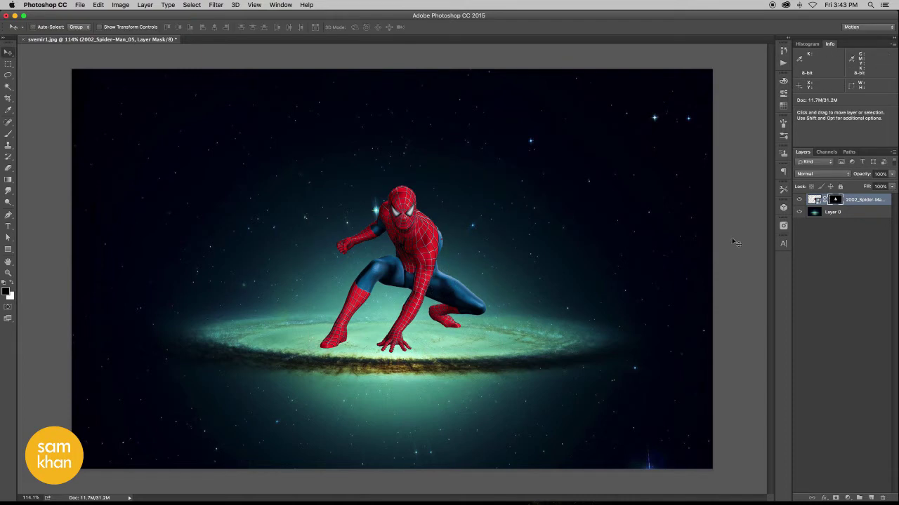
Step: Stretch the galaxy Layer 0 about 105% taller
left_click(851, 212)
key("ctrl+t")
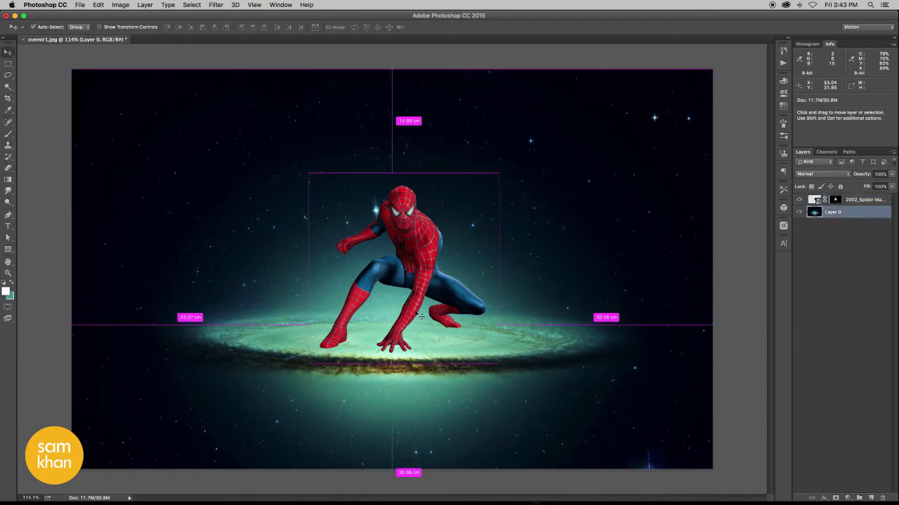
left_click_drag(438, 346, 394, 473)
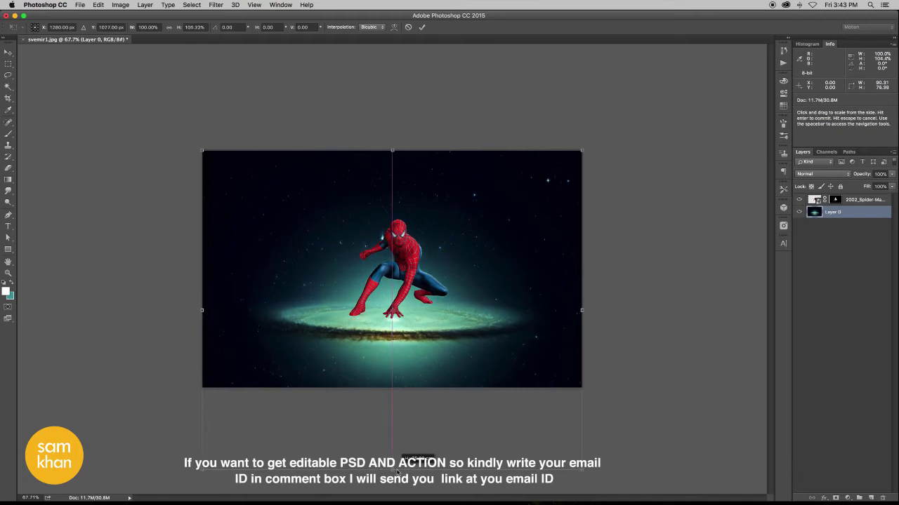
double_click(446, 327)
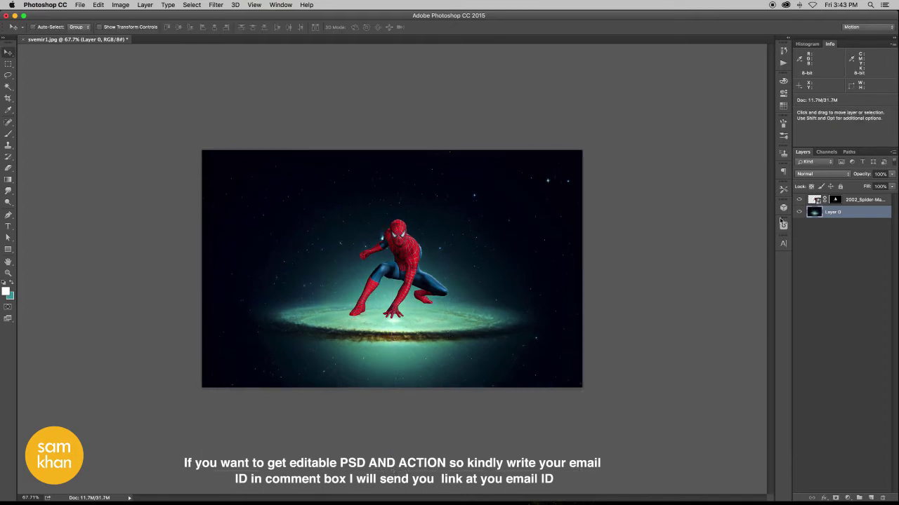
Step: Move Spider-Man 2.43 cm lower onto the disc, zoomed to 112%, and reselect the galaxy layer
left_click(855, 198)
left_click_drag(520, 267, 520, 279)
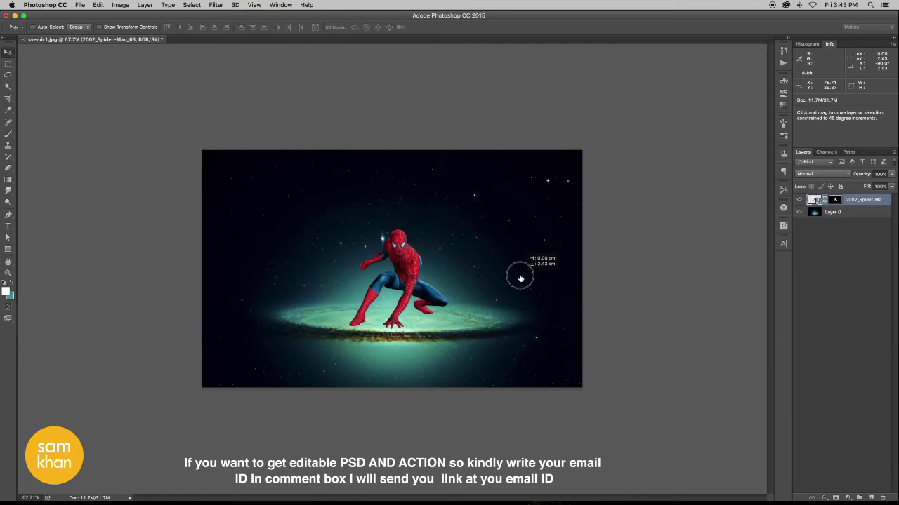
key("super+plus")
left_click(433, 305)
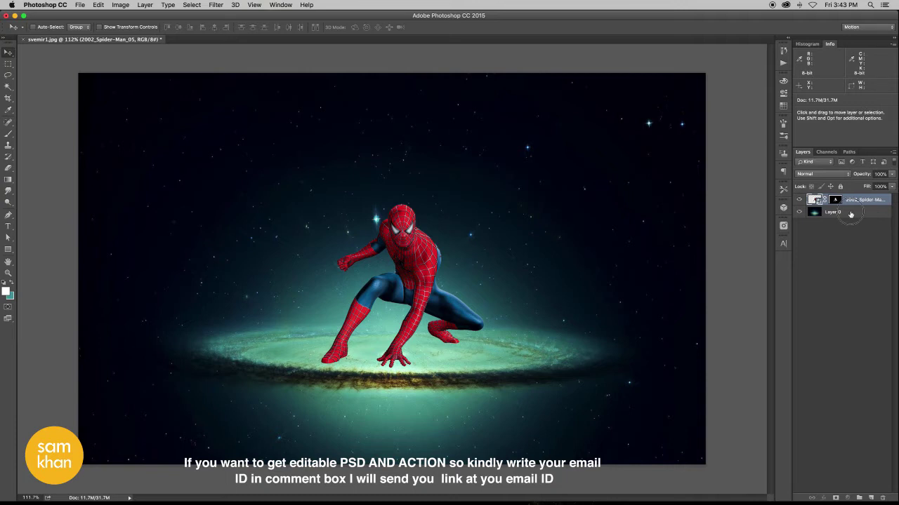
left_click(850, 214)
Step: Place the abstract_blue_black burst image embedded, scaled to about 80% and moved slightly lower
left_click(79, 5)
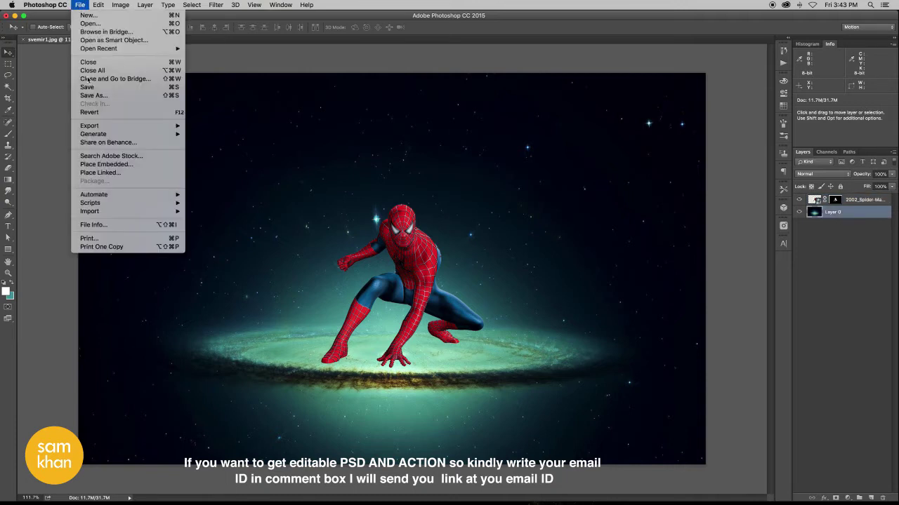
left_click(155, 167)
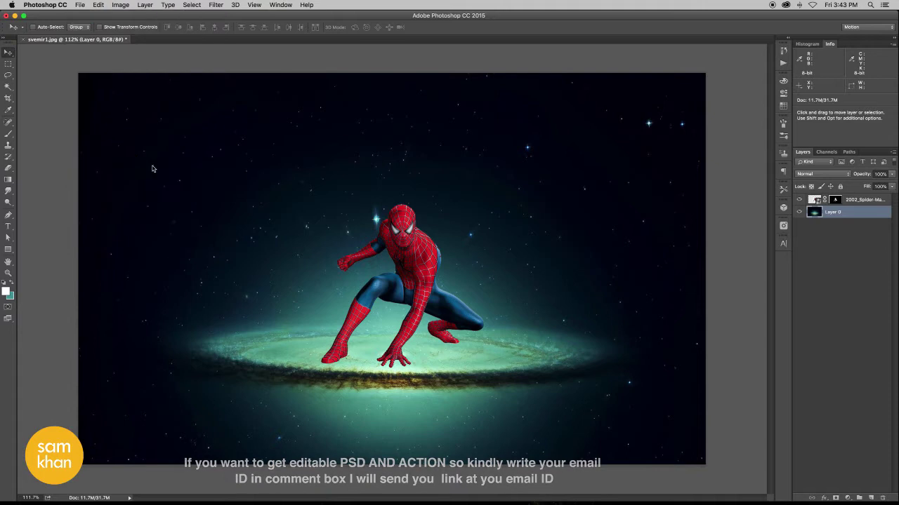
left_click(437, 102)
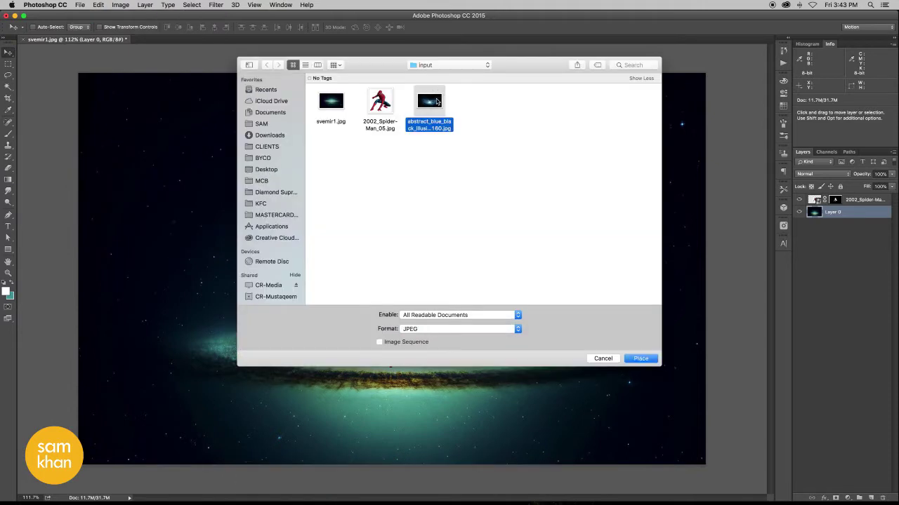
left_click(635, 358)
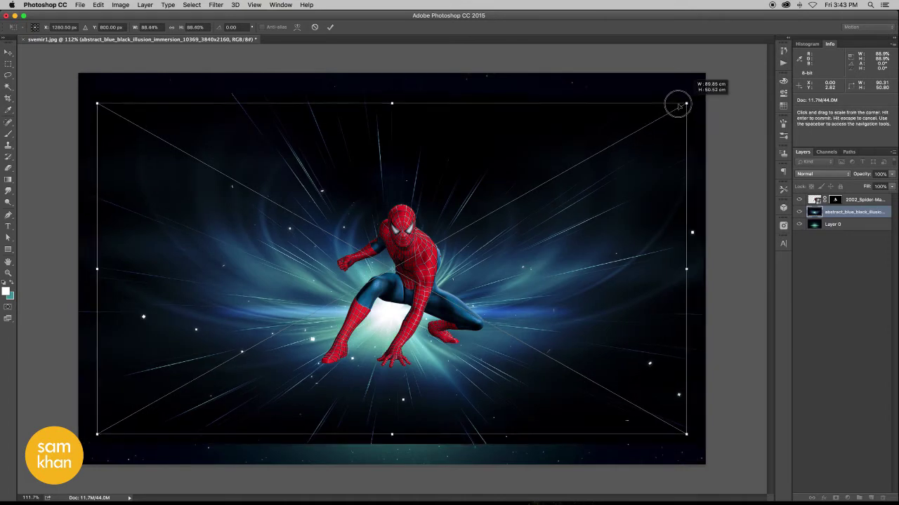
left_click_drag(706, 94, 673, 113)
left_click_drag(604, 218, 605, 257)
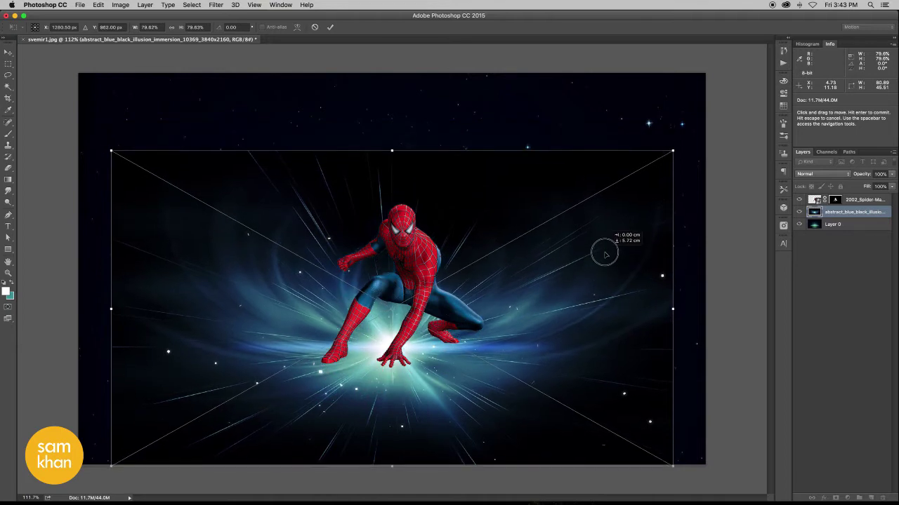
left_click(8, 53)
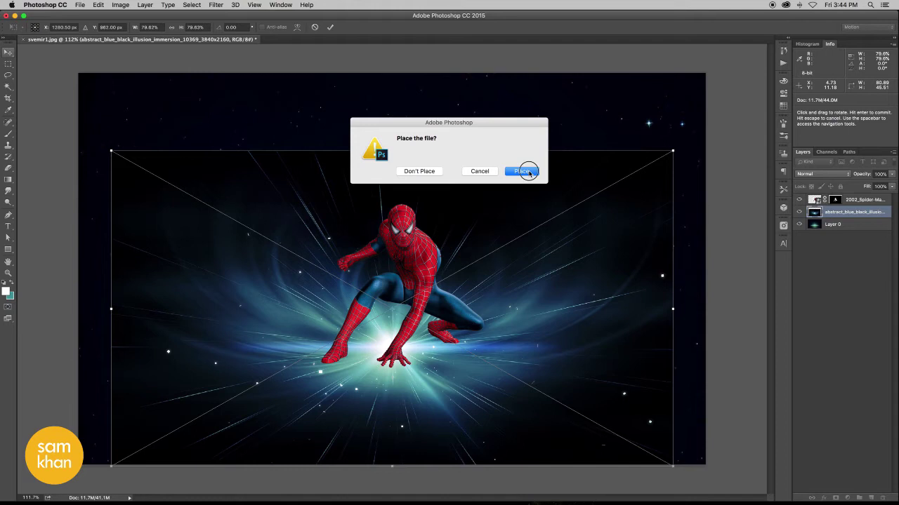
left_click(525, 171)
Step: Set the burst layer's blend mode to Screen and toggle its visibility to compare
left_click(804, 174)
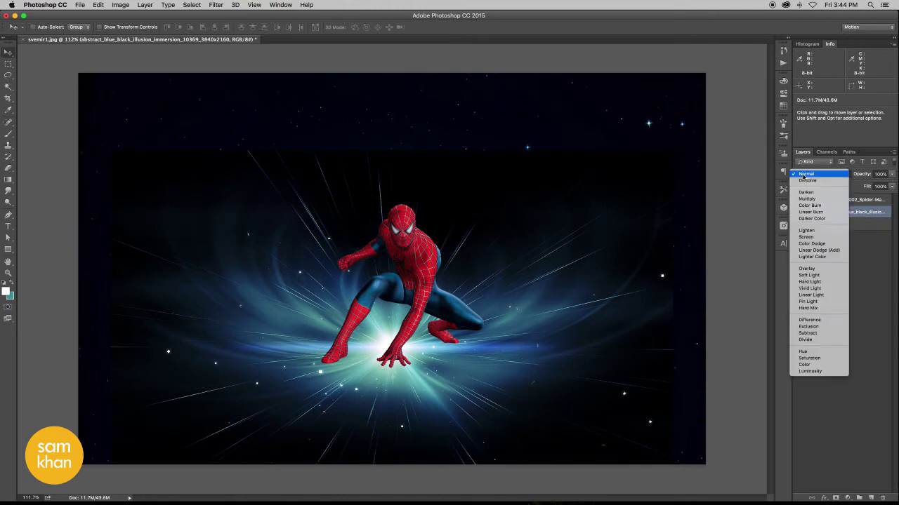
left_click(829, 239)
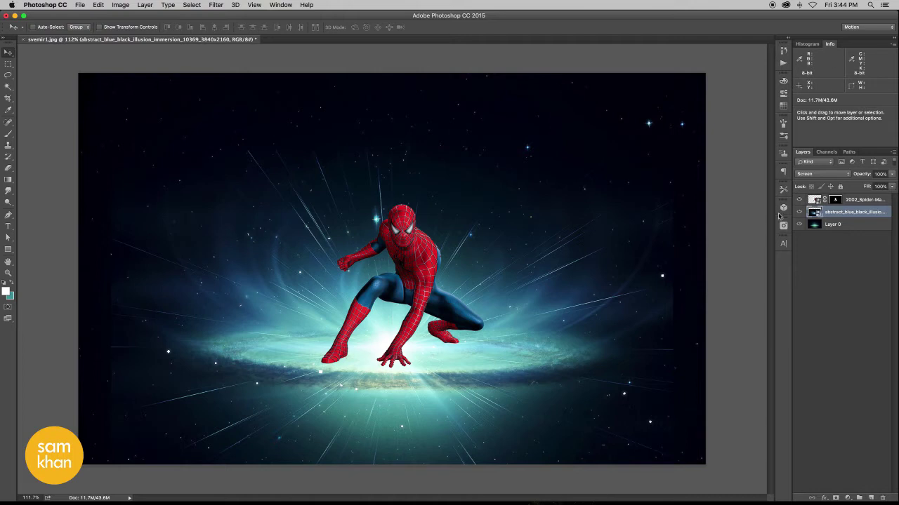
left_click(799, 212)
Step: Apply a Hue/Saturation filter with Hue -30 to the burst layer, comparing against the original
left_click(124, 6)
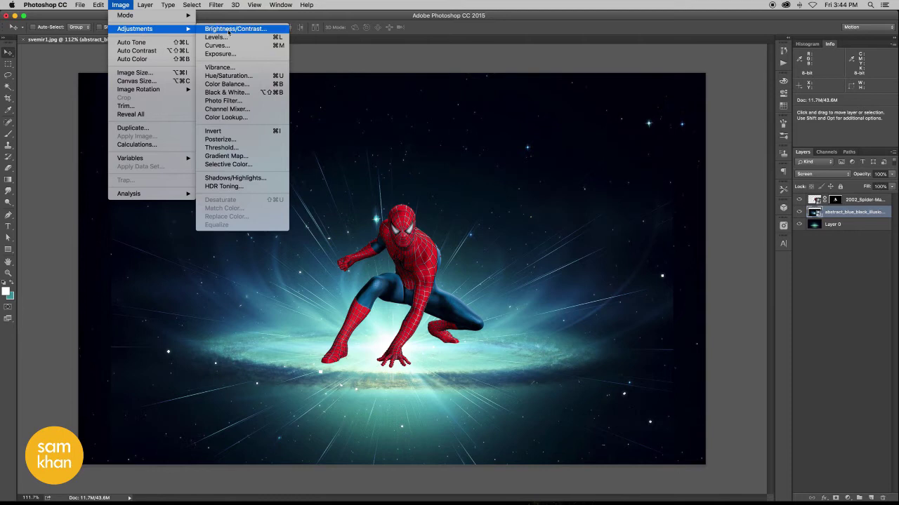
mouse_move(135, 28)
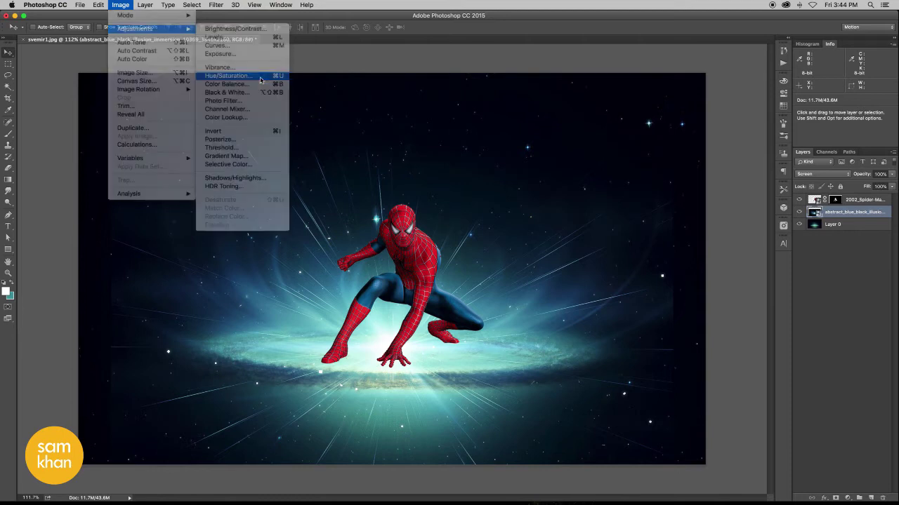
left_click(264, 77)
left_click_drag(478, 171, 617, 163)
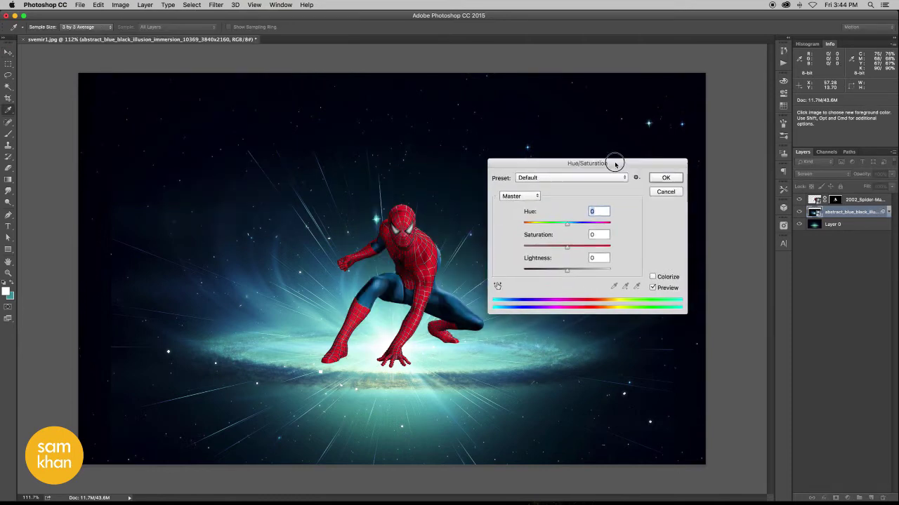
left_click_drag(568, 223, 556, 225)
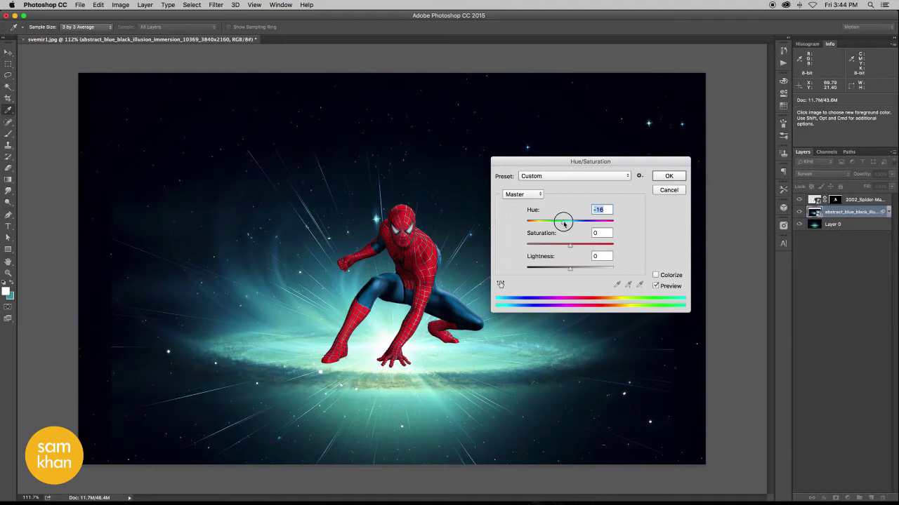
left_click(655, 286)
left_click(655, 287)
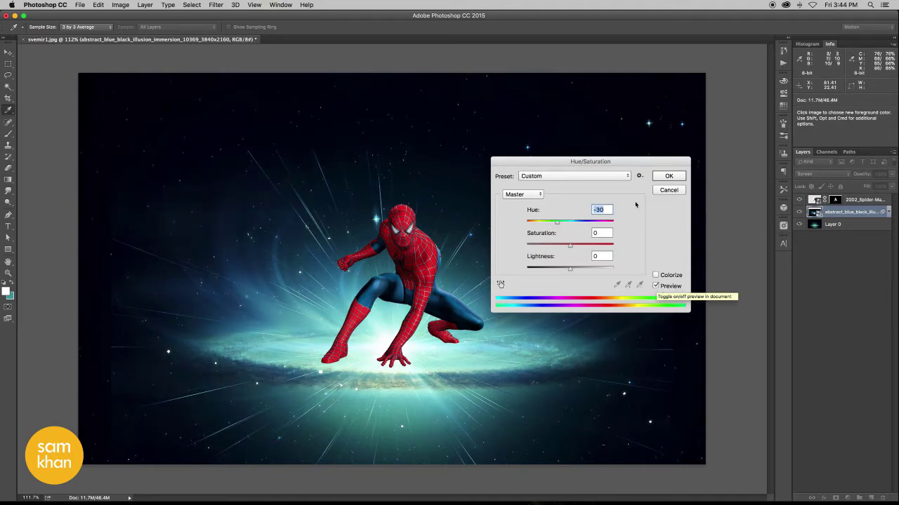
left_click_drag(615, 163, 693, 160)
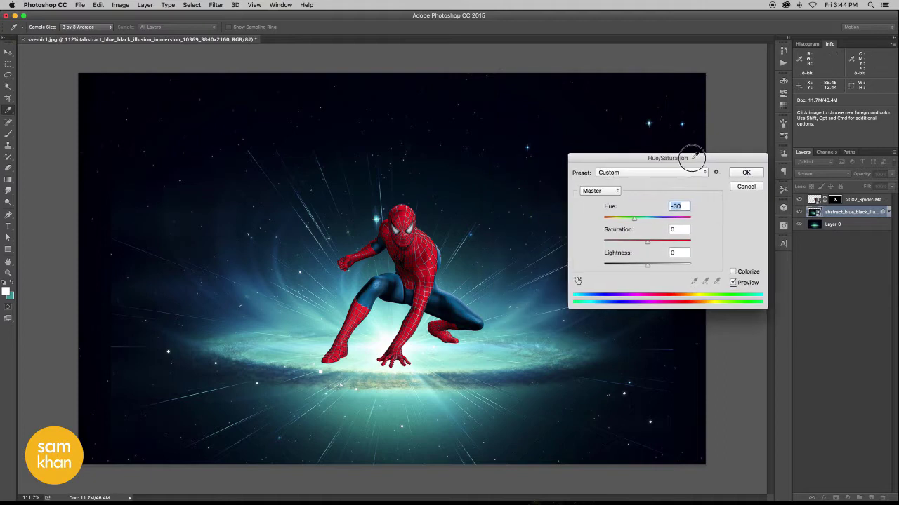
left_click(735, 282)
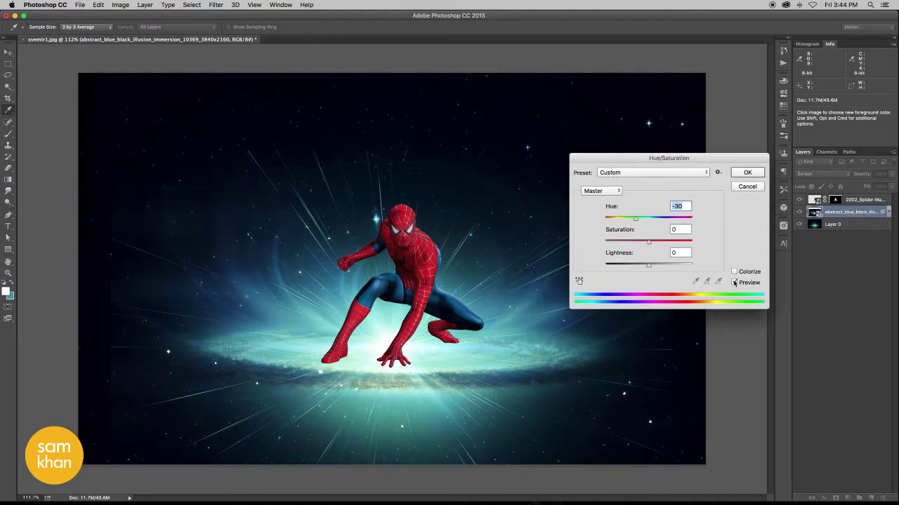
left_click(734, 282)
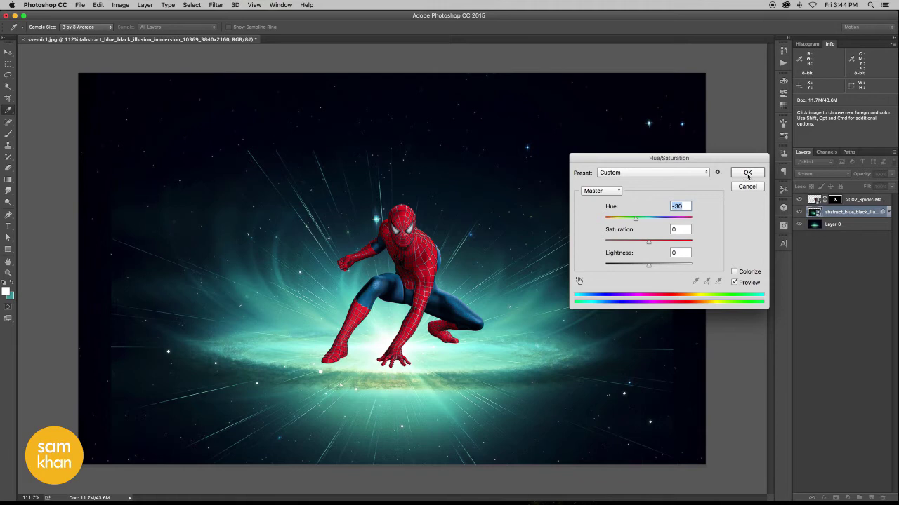
left_click(748, 173)
Step: Rename the Spider-Man layer to 'spiderman' and add an empty Layer 1 above the burst
left_click(861, 202)
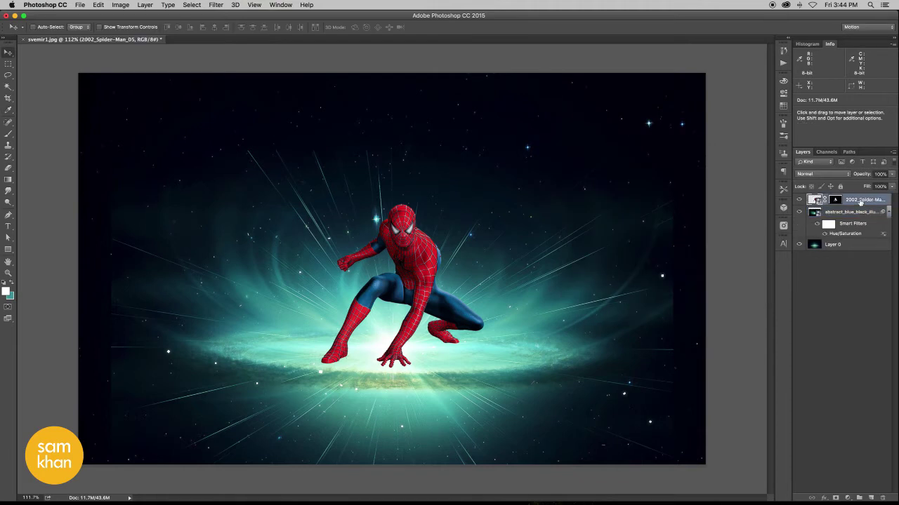
double_click(861, 201)
type("n")
key("Return")
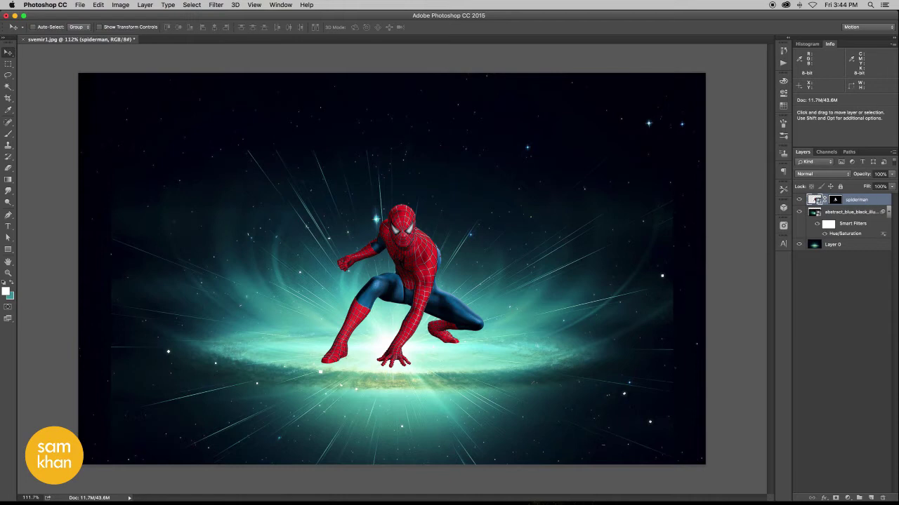
left_click_drag(438, 304, 466, 303)
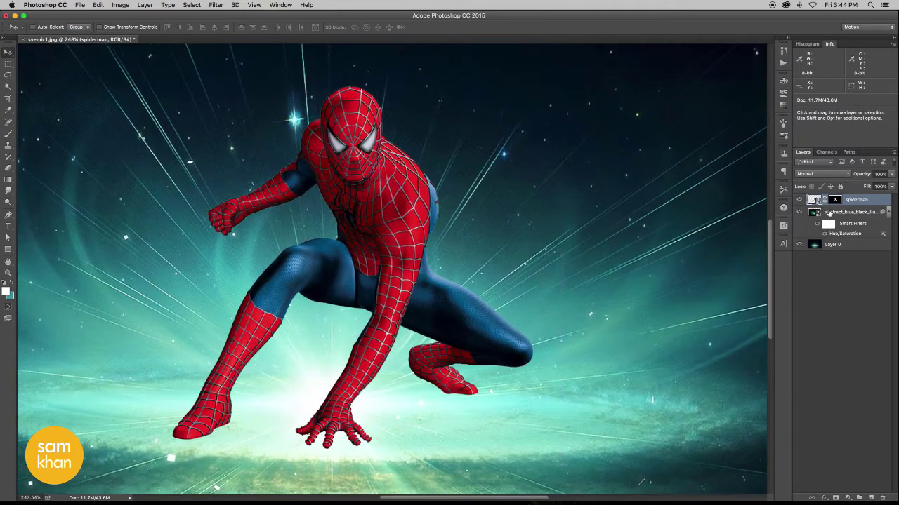
left_click(831, 213)
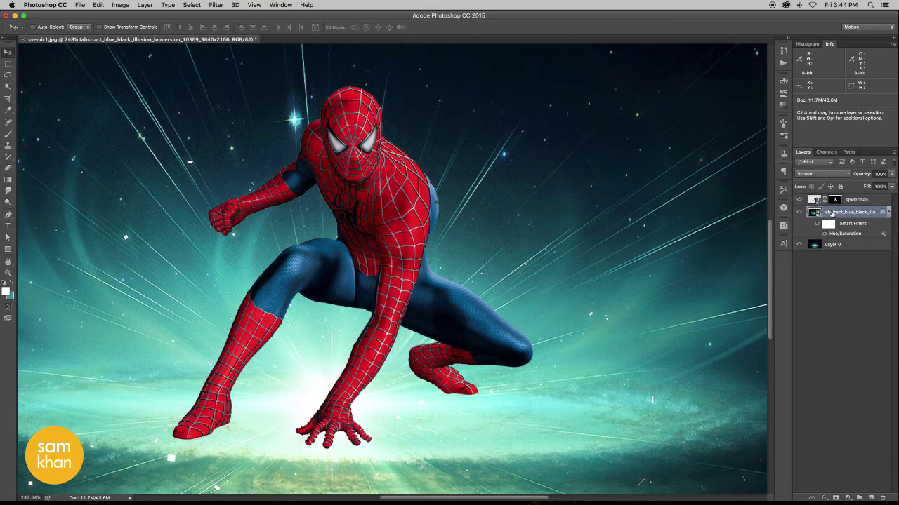
left_click(870, 498)
scroll(231, 431, "up", 2)
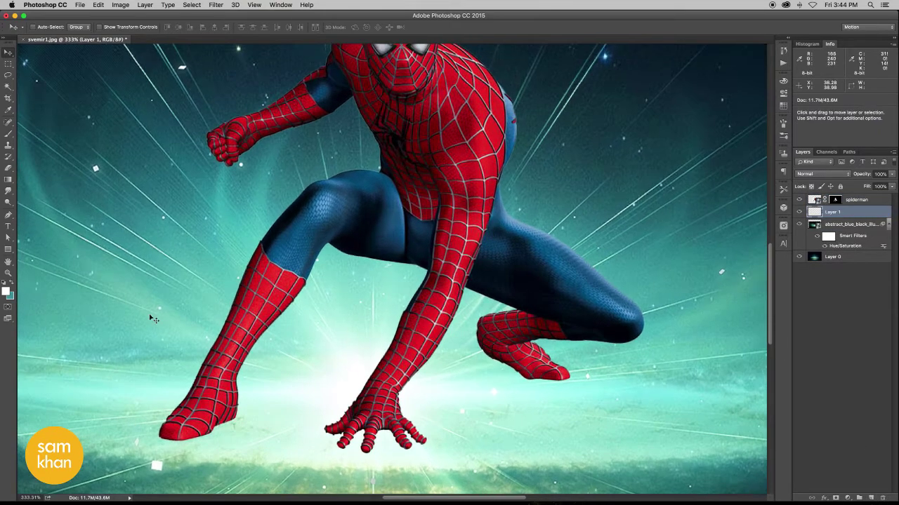
Step: Set up the Brush at about 175 px with 100% opacity and open the foreground colour picker
key("b")
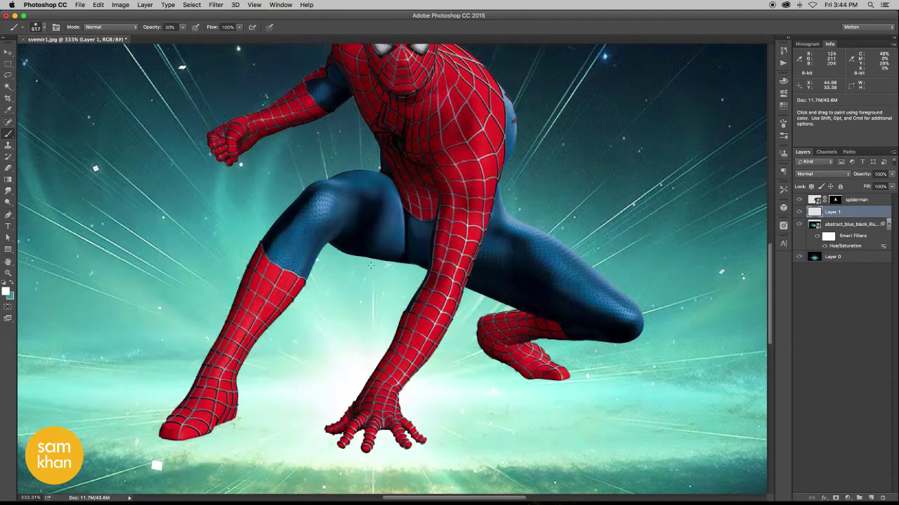
left_click_drag(379, 266, 365, 265)
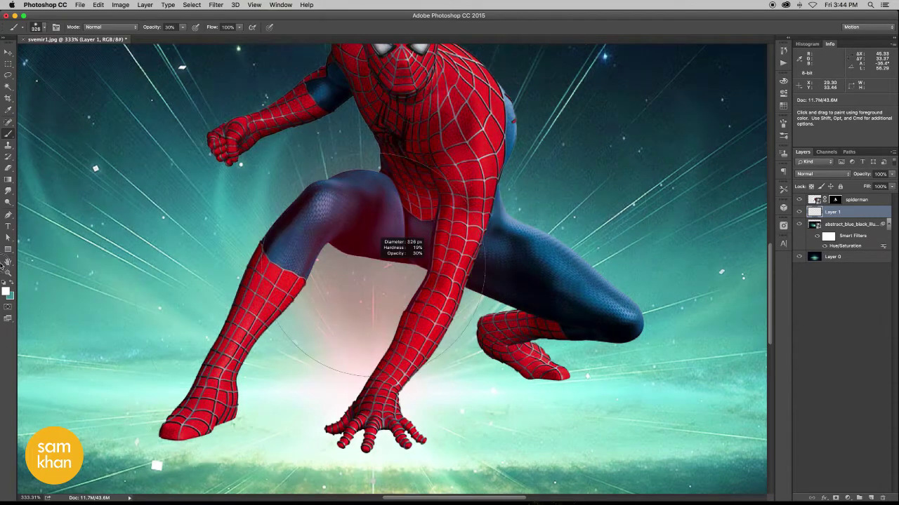
left_click_drag(381, 190, 351, 191)
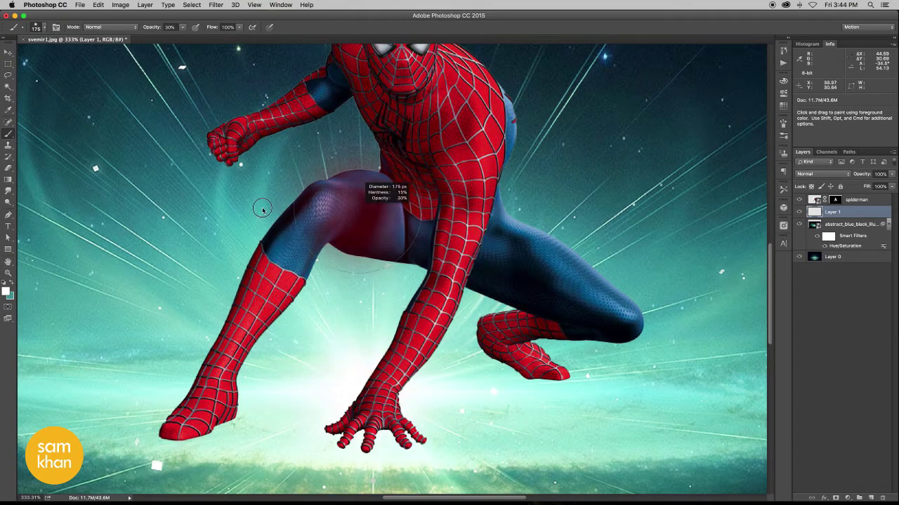
left_click(182, 28)
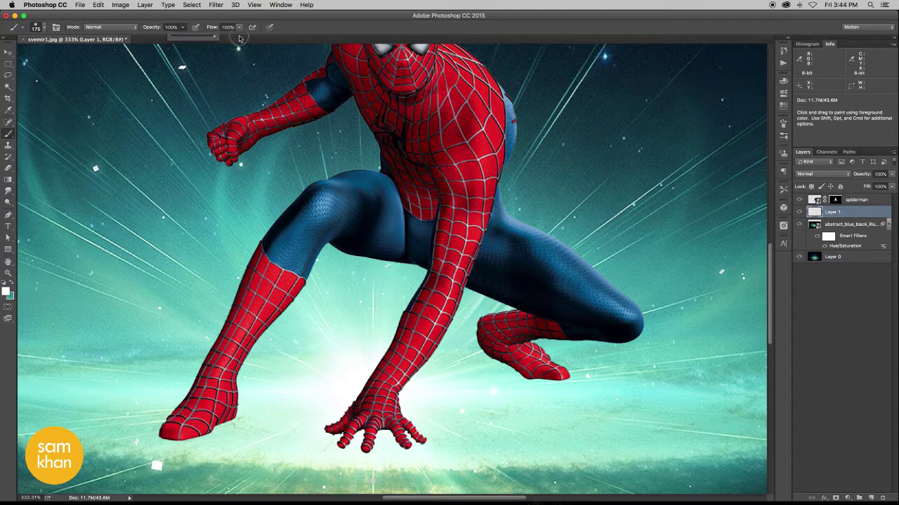
left_click(336, 28)
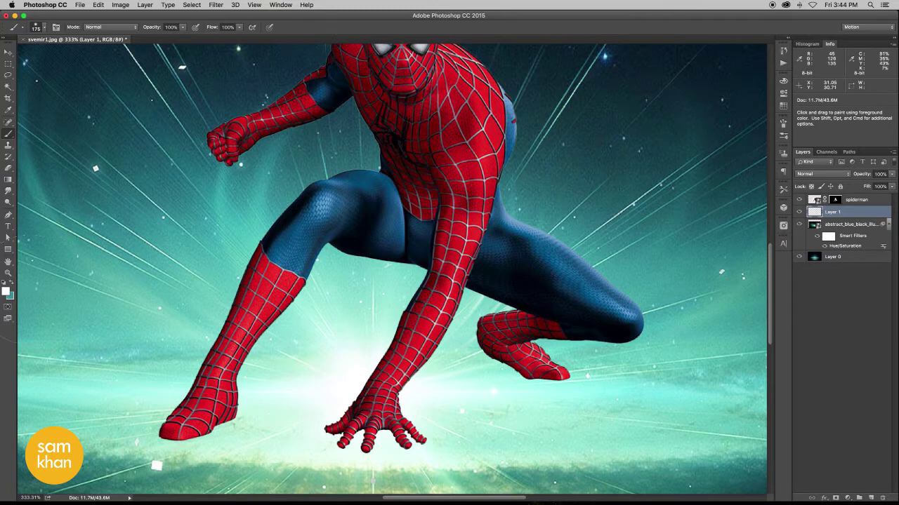
left_click(7, 293)
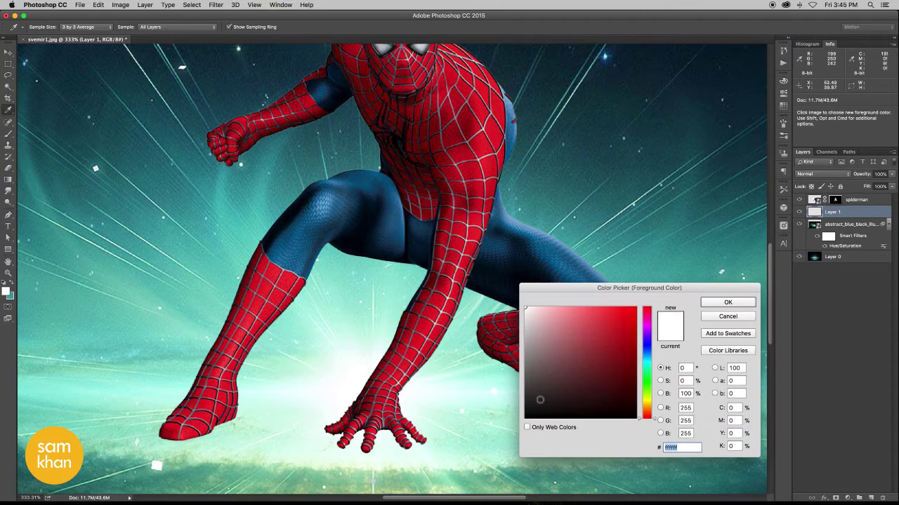
Step: Choose black, shrink the brush to about 48 px, and paint a shadow under the foot's sole
left_click_drag(540, 399, 508, 425)
left_click(721, 303)
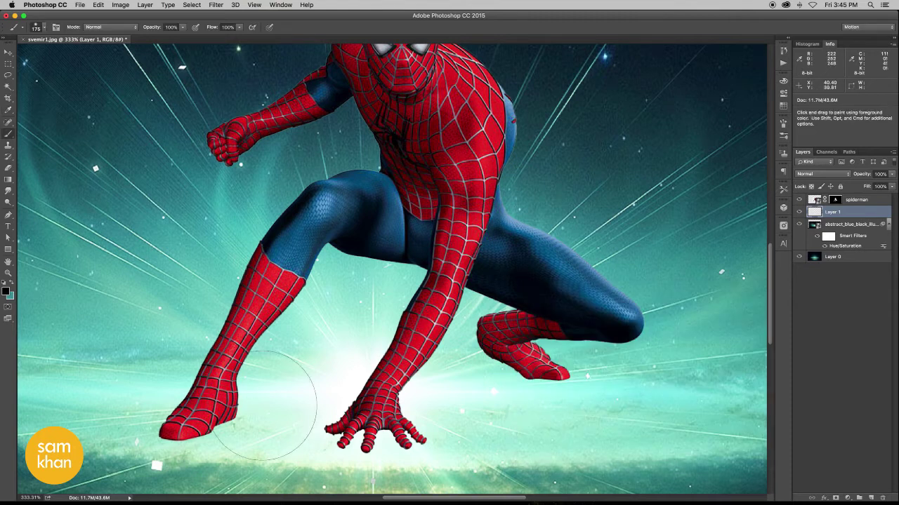
mouse_move(281, 404)
left_mouse_down()
mouse_move(184, 414)
mouse_move(286, 427)
mouse_move(261, 406)
mouse_move(246, 434)
left_mouse_up()
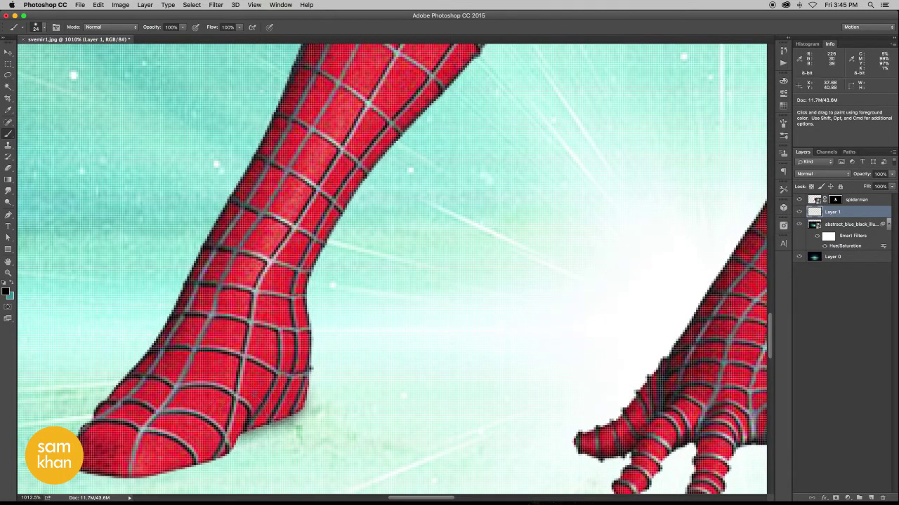
left_click_drag(310, 368, 270, 418)
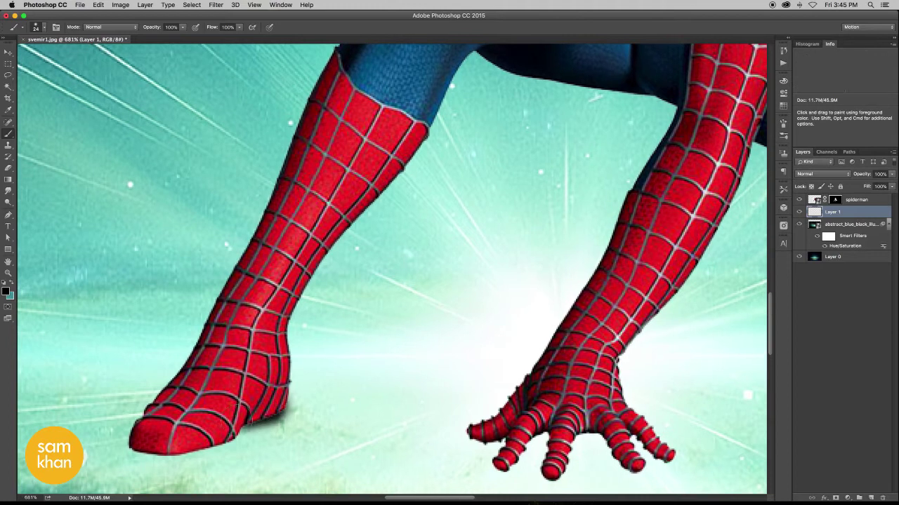
mouse_move(220, 417)
left_mouse_down()
mouse_move(190, 453)
mouse_move(168, 441)
mouse_move(204, 451)
mouse_move(236, 445)
mouse_move(223, 441)
left_mouse_up()
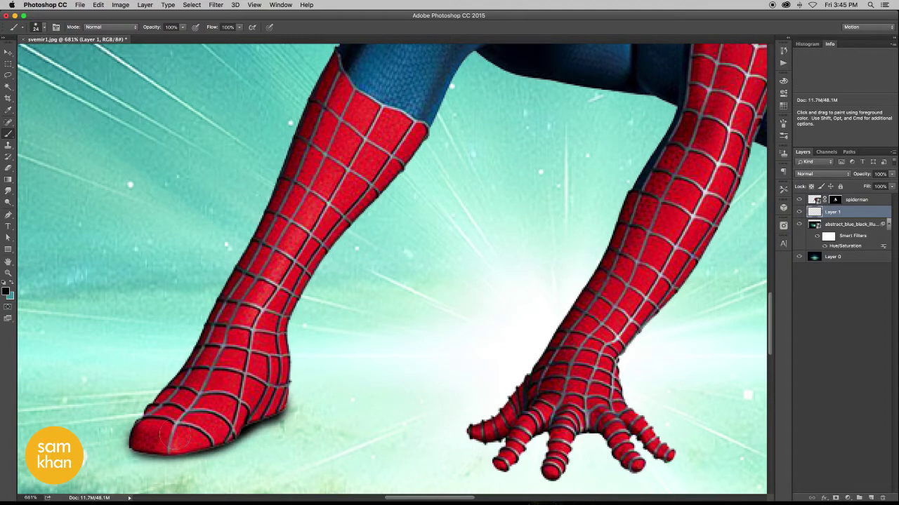
Step: Paint a dark shadow under the bent foot with a 40 px brush
left_click_drag(353, 410, 196, 395)
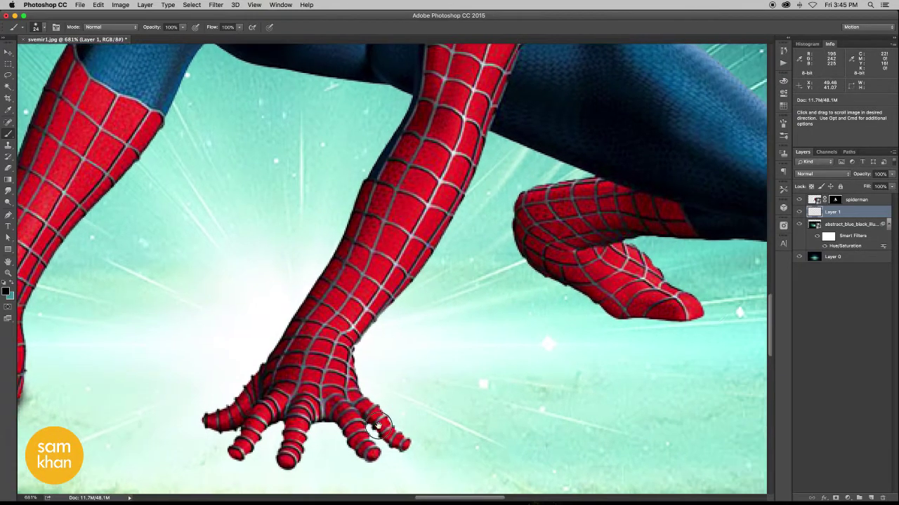
left_click_drag(377, 426, 266, 452)
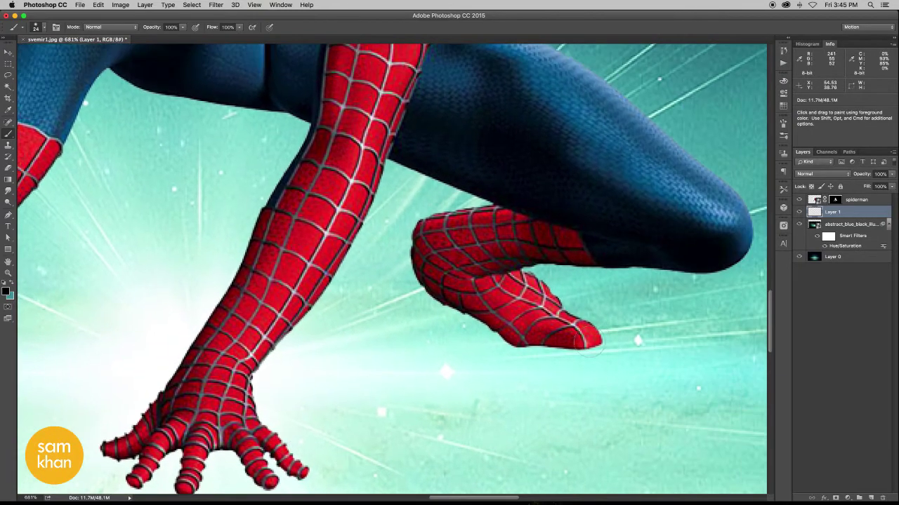
left_click_drag(590, 344, 577, 346)
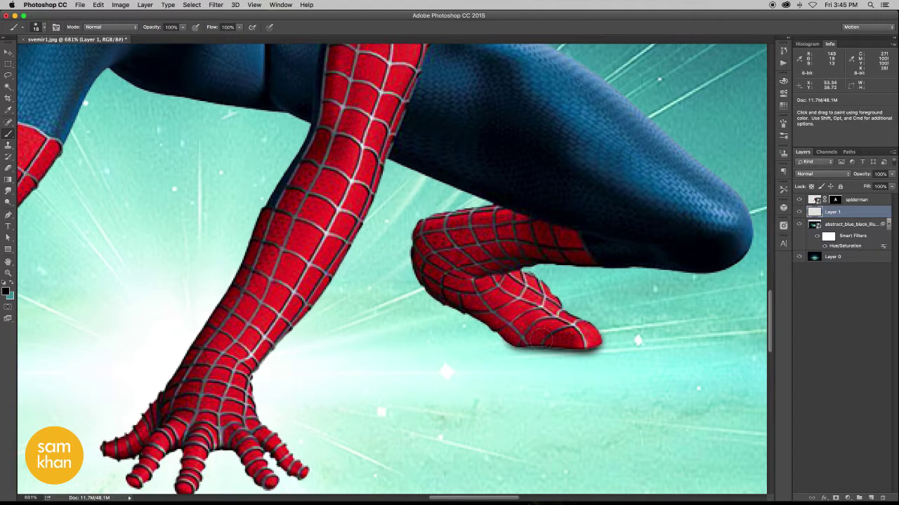
mouse_move(518, 337)
left_mouse_down()
mouse_move(555, 336)
mouse_move(408, 319)
left_mouse_up()
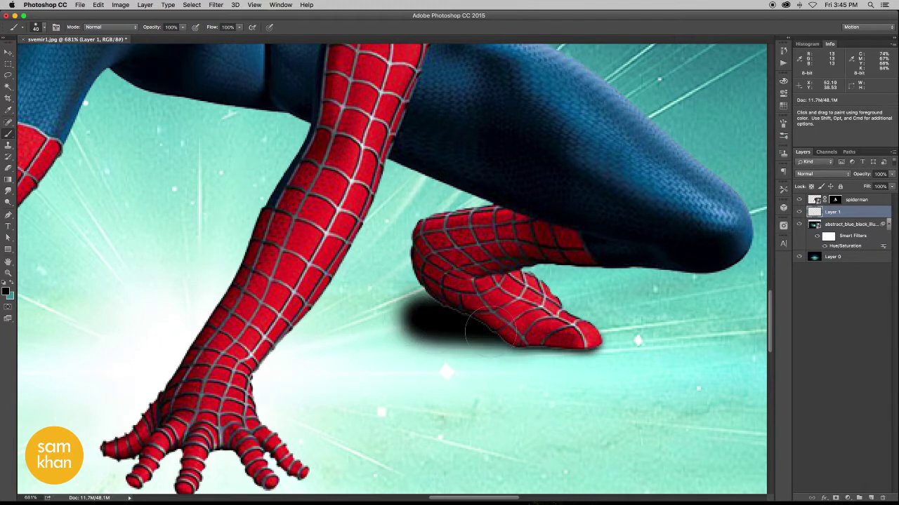
left_click_drag(507, 330, 407, 319)
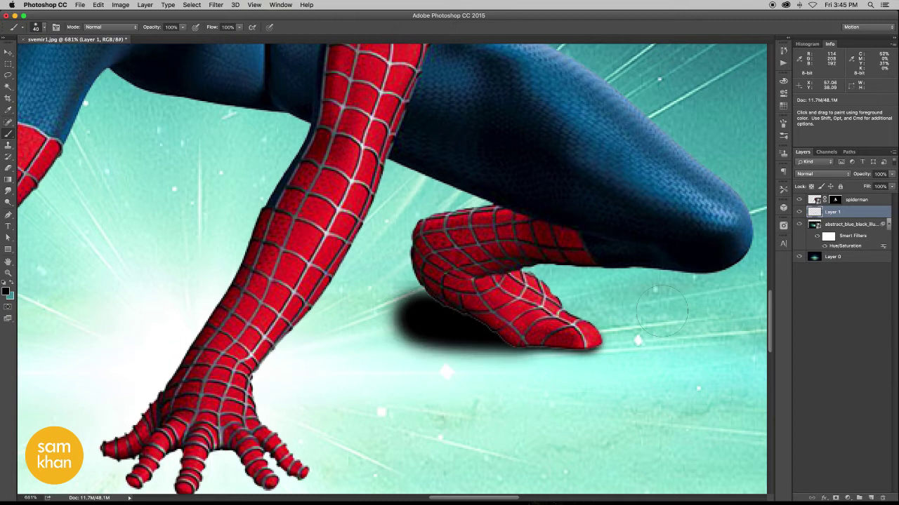
Step: Set the Eraser to 96 px with lower hardness and 50% opacity
left_click(8, 168)
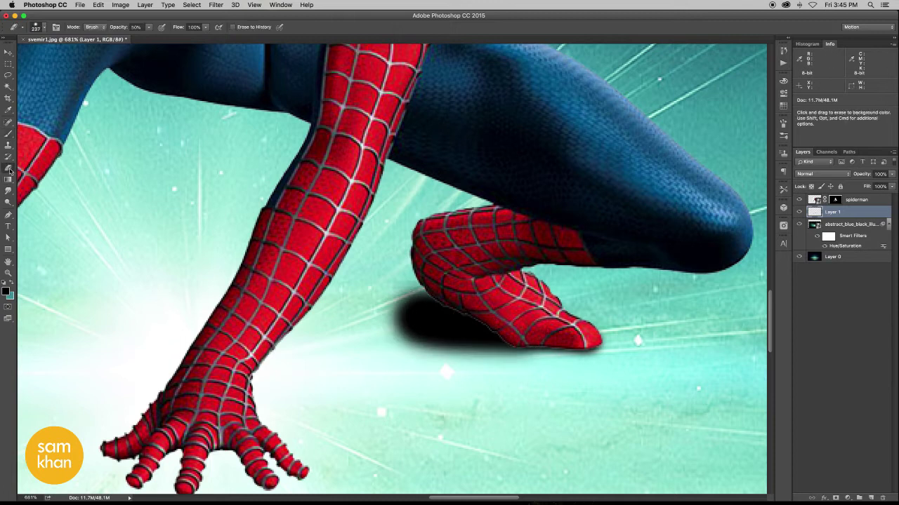
left_click_drag(431, 308, 384, 311)
right_click(393, 258)
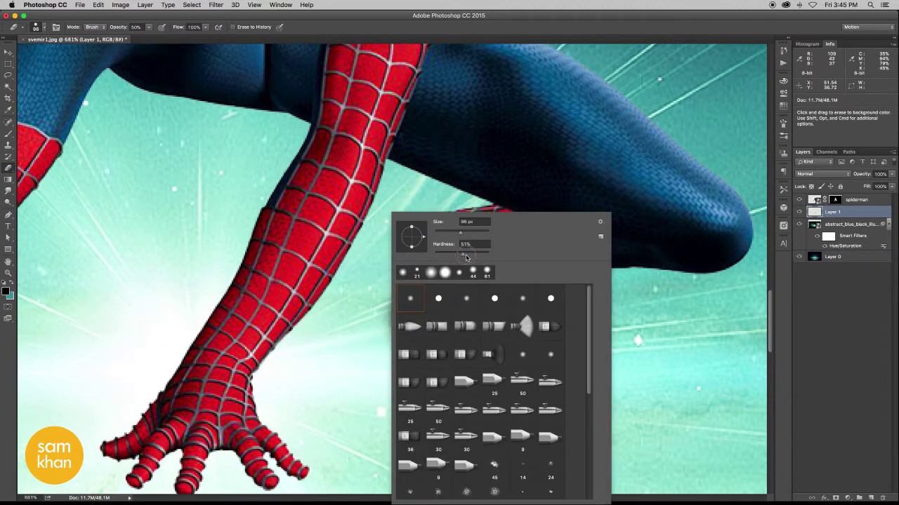
left_click_drag(466, 258, 454, 258)
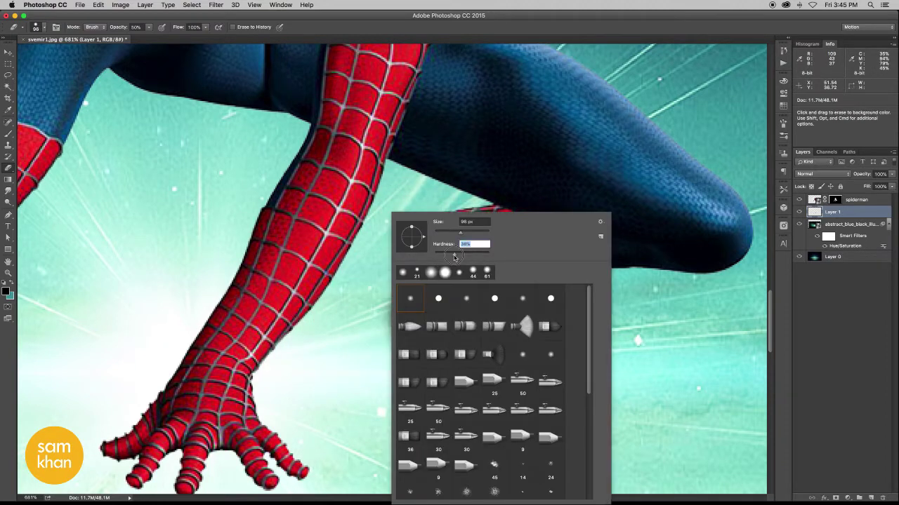
left_click(306, 306)
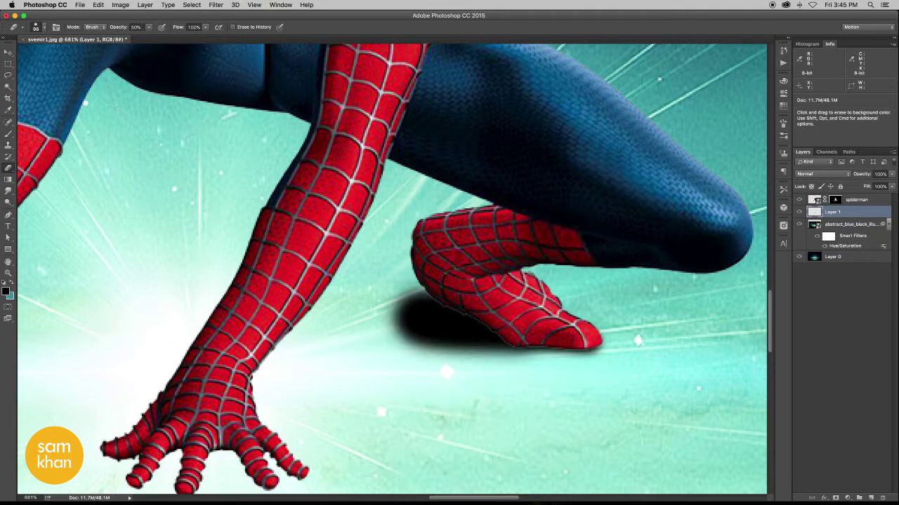
left_click(149, 27)
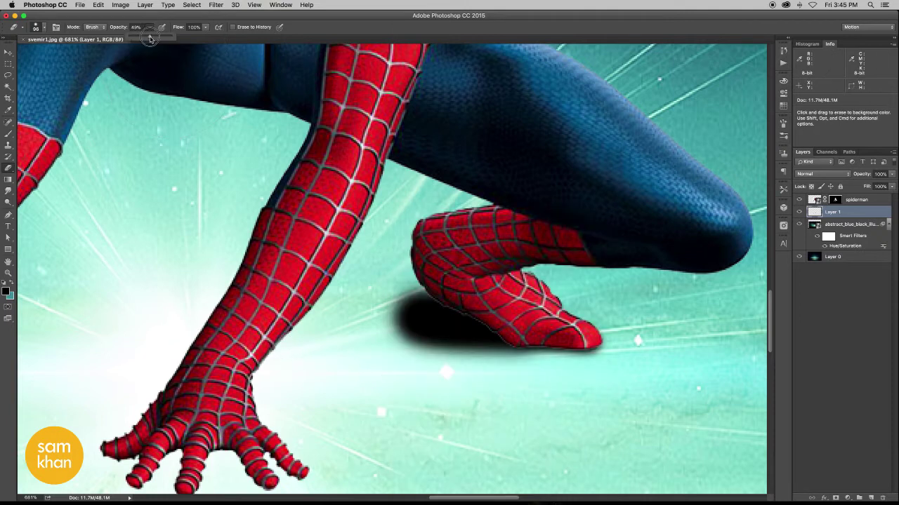
Step: Erase the dark shadow under the bent foot and toggle Layer 1 to compare
left_click_drag(404, 313, 437, 388)
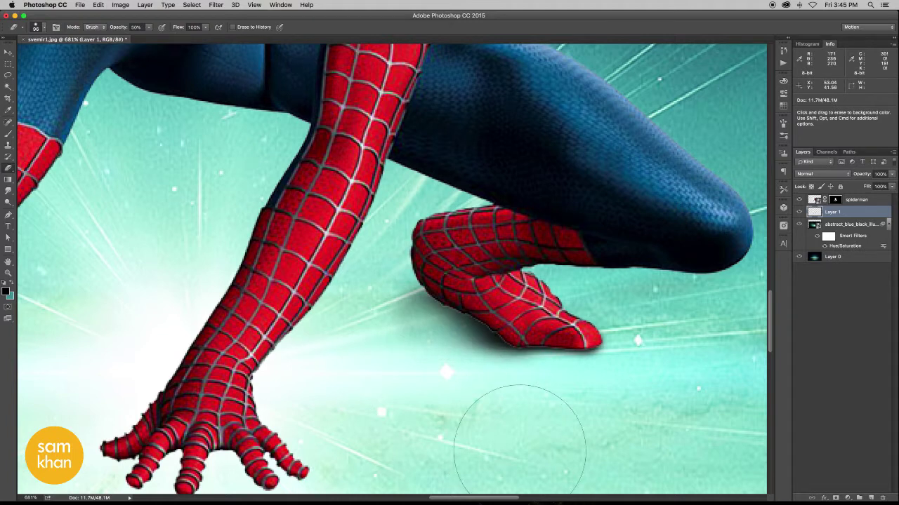
scroll(488, 419, "down", 1)
scroll(488, 419, "down", 3)
scroll(457, 415, "up", 2)
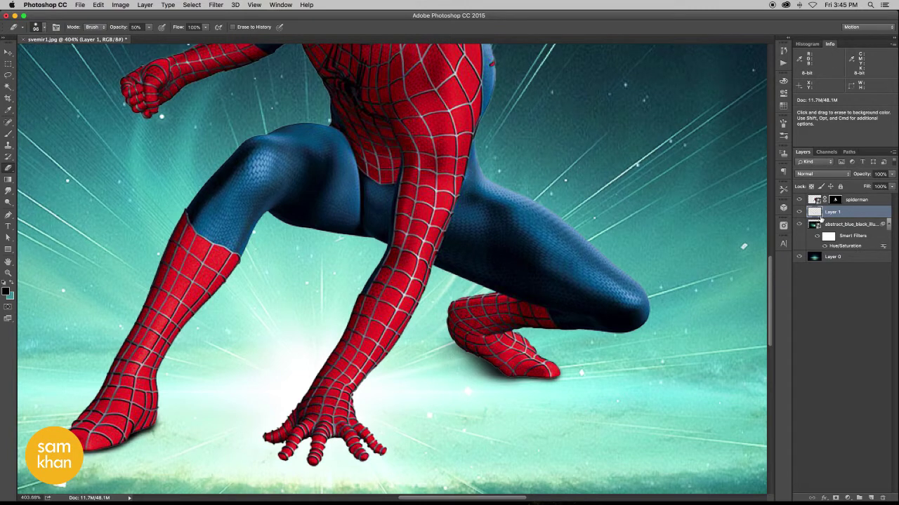
left_click(799, 212)
scroll(393, 463, "up", 2)
type("sha")
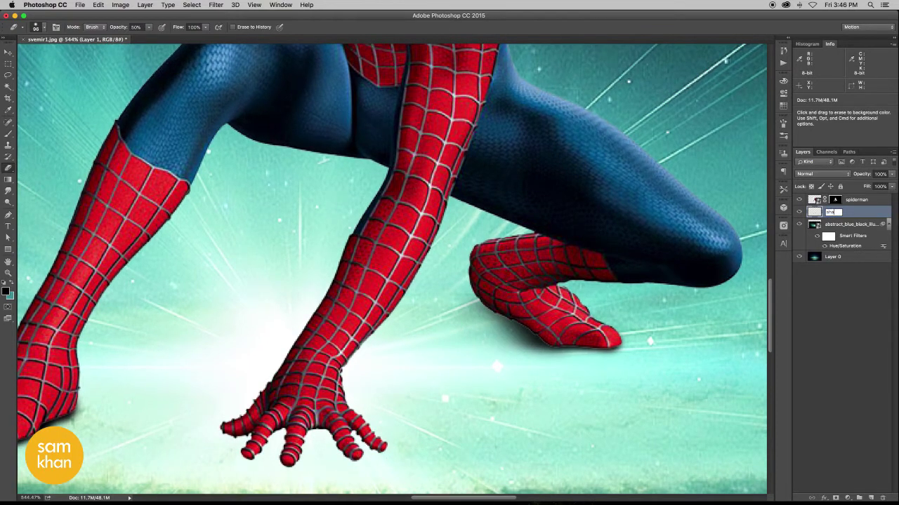
Step: Rename Layer 1 to 'shadow' and switch to a 21 px brush
type("dow")
key("Return")
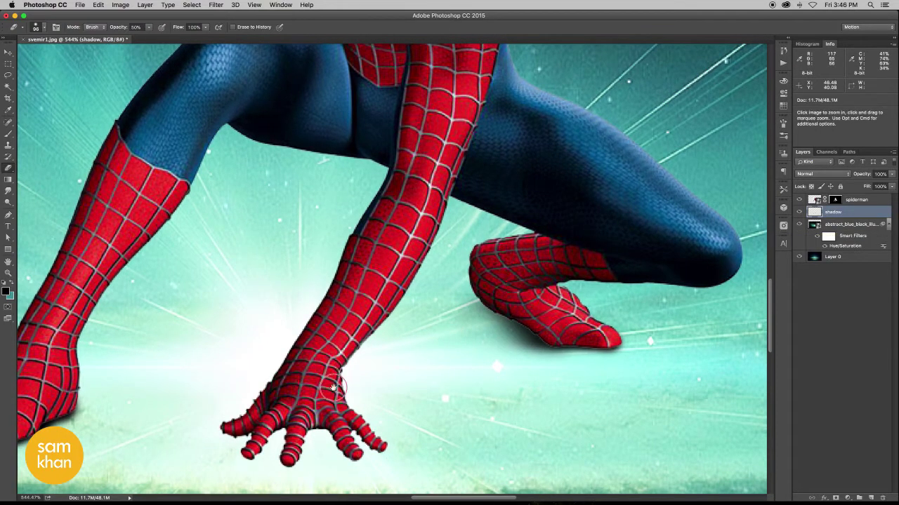
scroll(459, 372, "up", 2)
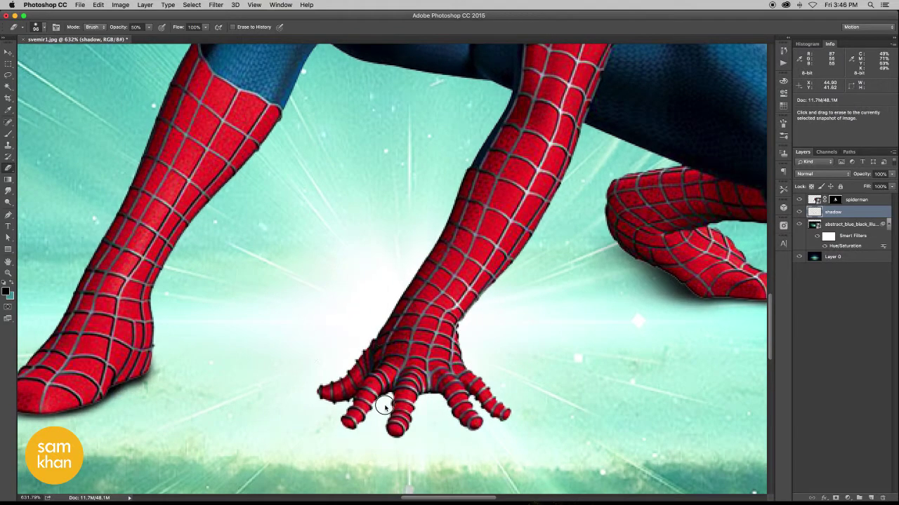
mouse_move(393, 410)
left_mouse_down()
mouse_move(295, 409)
mouse_move(309, 400)
left_mouse_up()
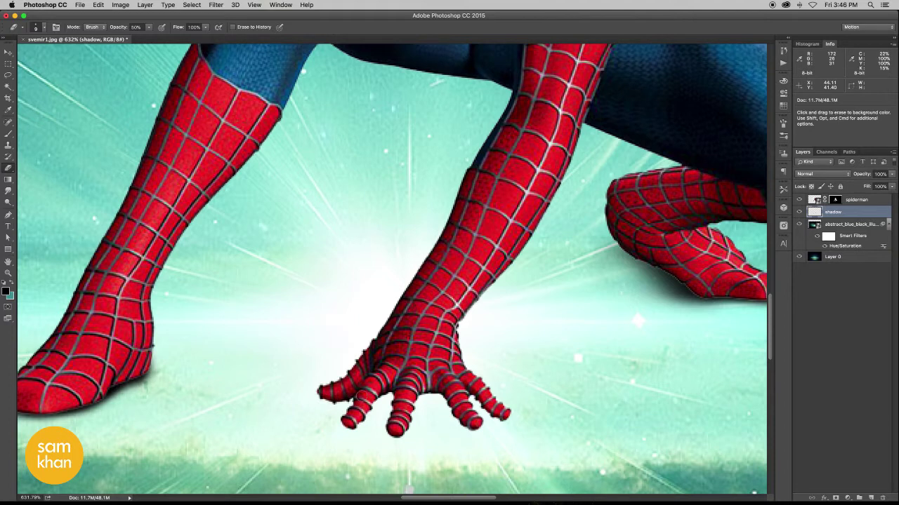
key("b")
left_click_drag(351, 389, 327, 393)
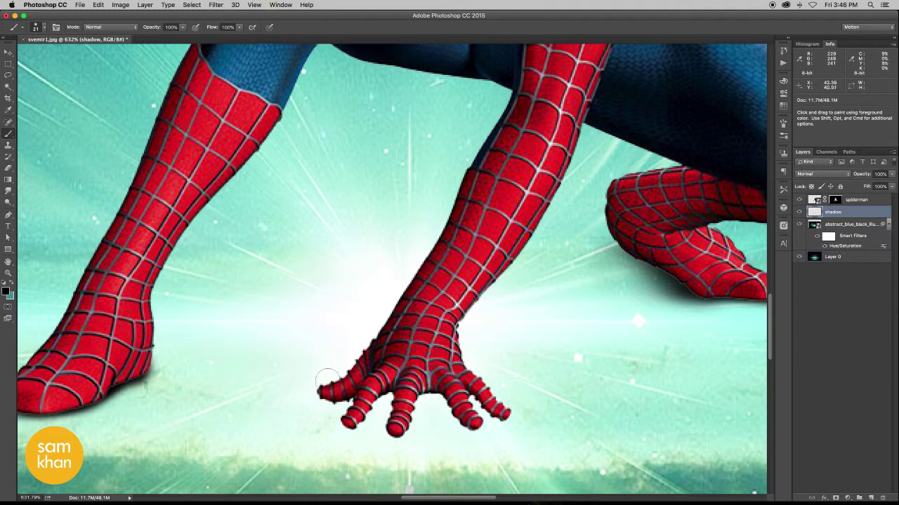
Step: Lower the brush opacity to 51% and test shadow strokes under the fingers
left_click_drag(326, 400, 352, 406)
key("ctrl+z")
key("ctrl+z")
left_click(182, 28)
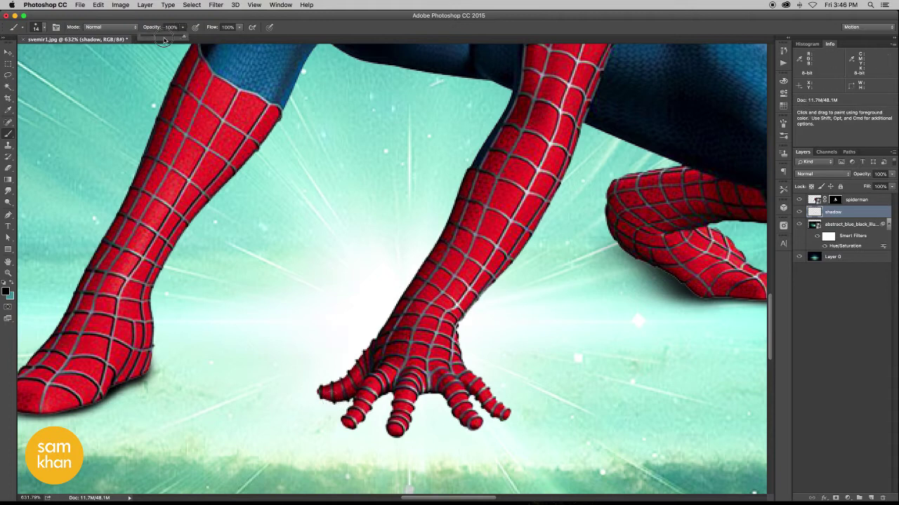
mouse_move(334, 403)
left_mouse_down()
mouse_move(328, 397)
mouse_move(375, 419)
mouse_move(391, 413)
left_mouse_up()
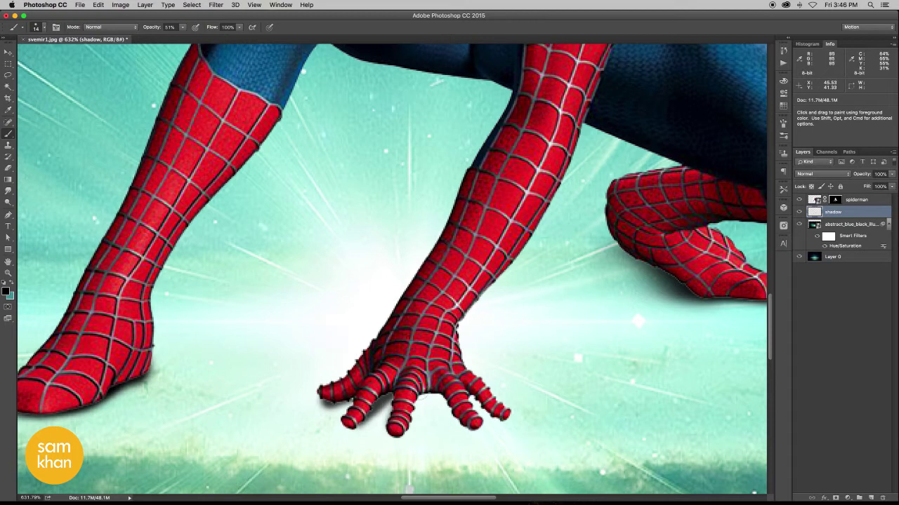
mouse_move(462, 420)
left_mouse_down()
mouse_move(441, 407)
mouse_move(483, 421)
mouse_move(434, 393)
left_mouse_up()
key("super+z")
Step: Paint faint shadows under the little and leftmost fingers, undoing the misses
left_click_drag(489, 414, 480, 402)
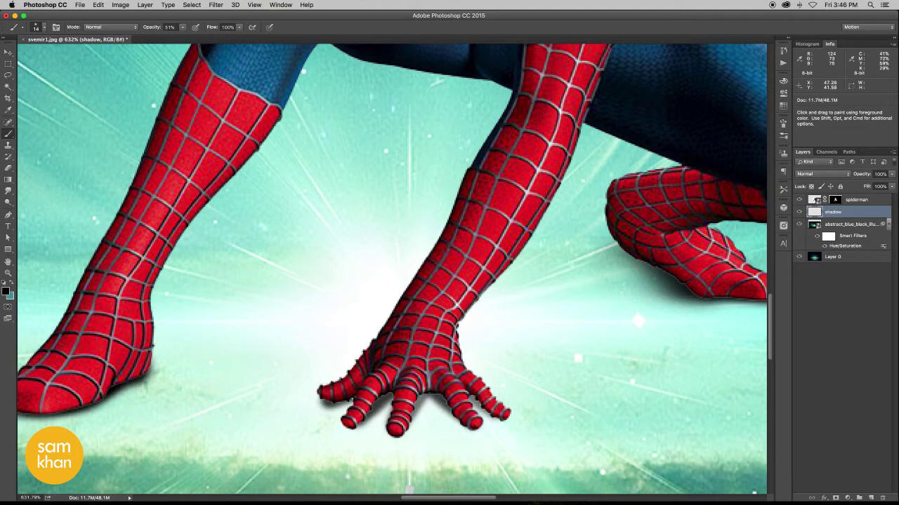
left_click(366, 337)
key("super+z")
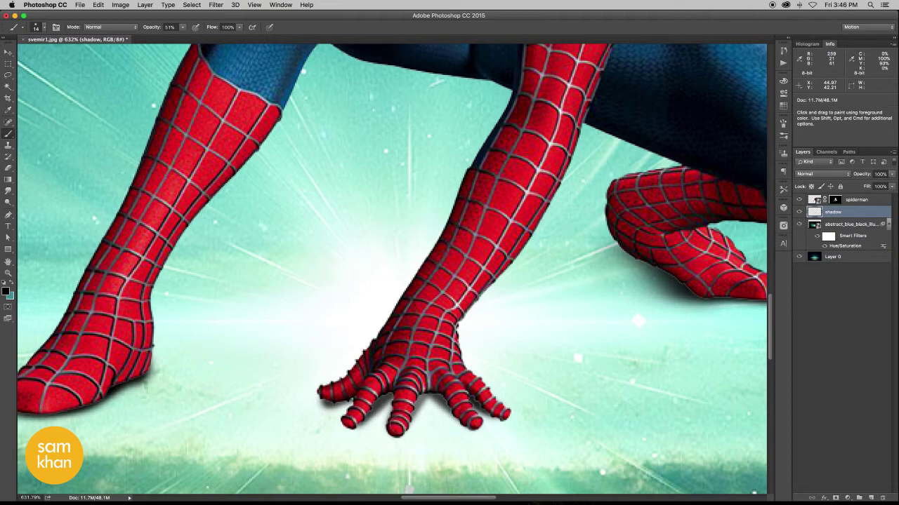
left_click_drag(444, 396, 428, 410)
key("super+z")
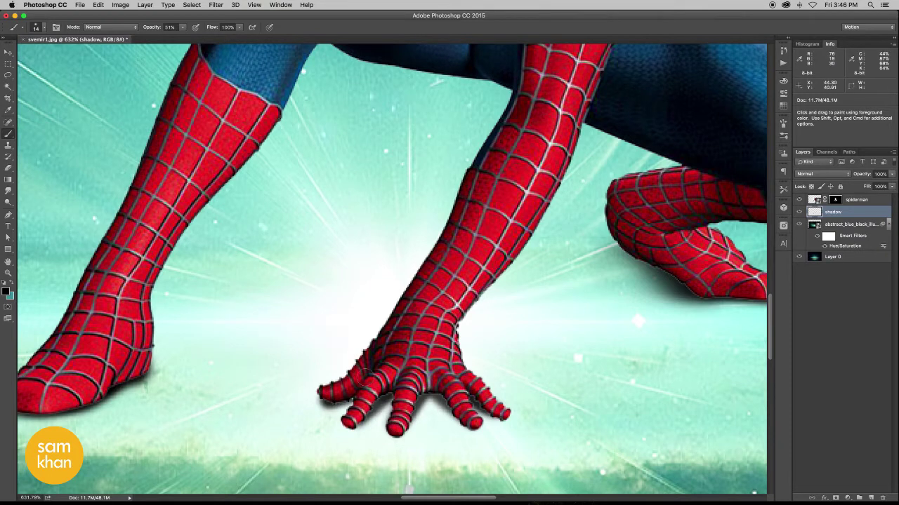
left_click_drag(330, 399, 321, 406)
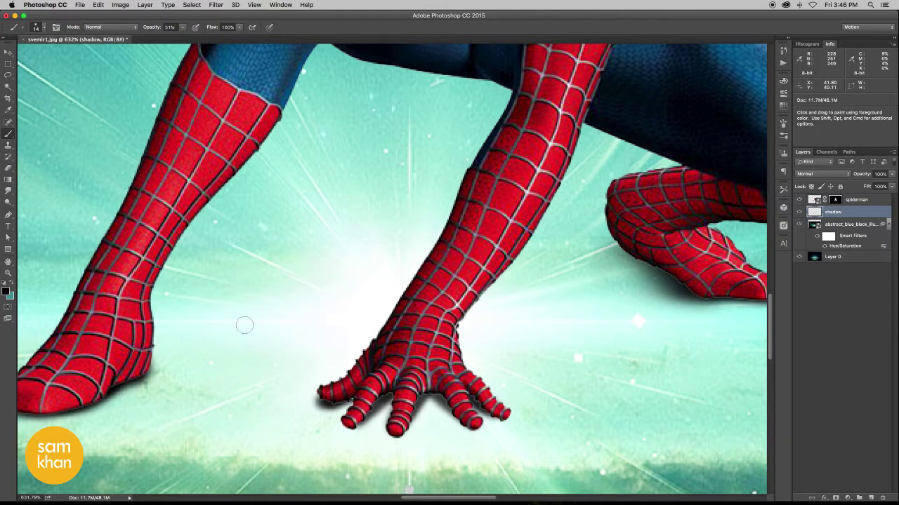
Step: Set the eraser to 21 px, then return to the Move tool
left_click(8, 167)
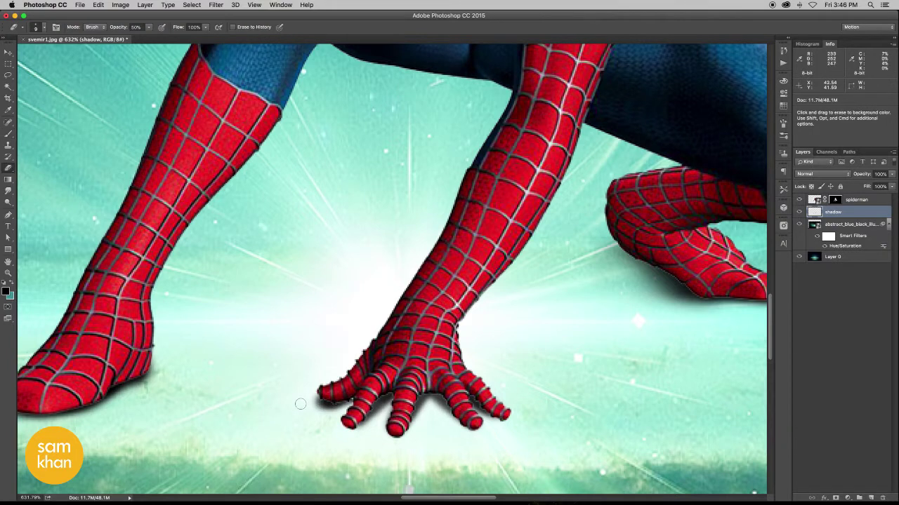
left_click_drag(300, 404, 309, 405)
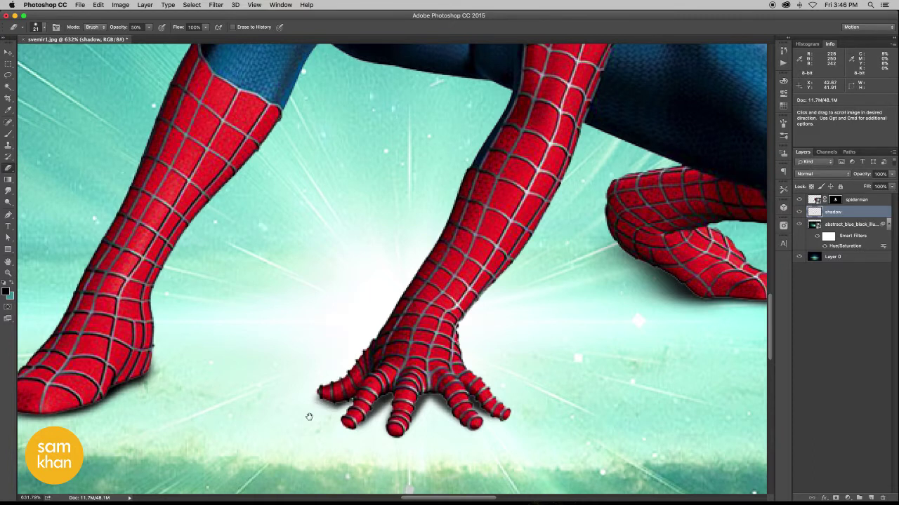
scroll(439, 407, "down", 5)
scroll(442, 428, "down", 3)
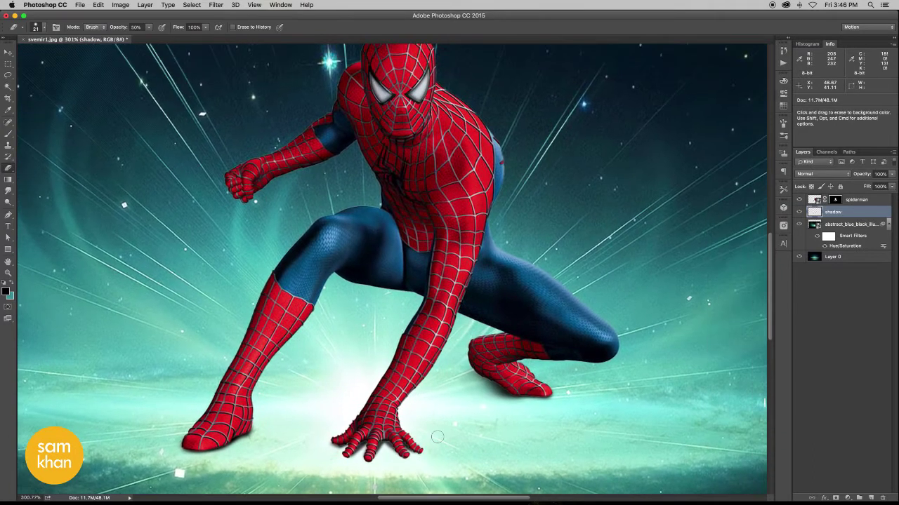
key("v")
scroll(464, 407, "down", 3)
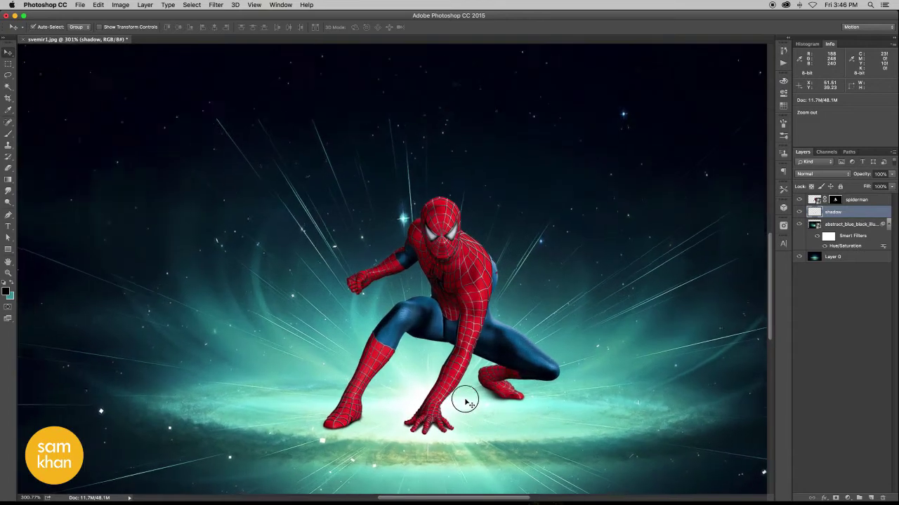
scroll(461, 403, "up", 2)
Step: Select the spiderman layer and shift Spider-Man slightly on the glowing disc
left_click(816, 201)
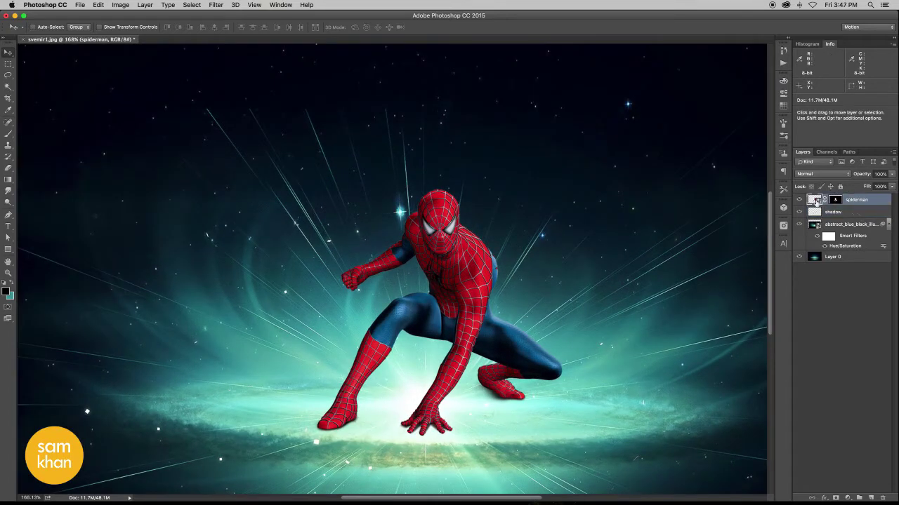
left_click_drag(554, 237, 545, 244)
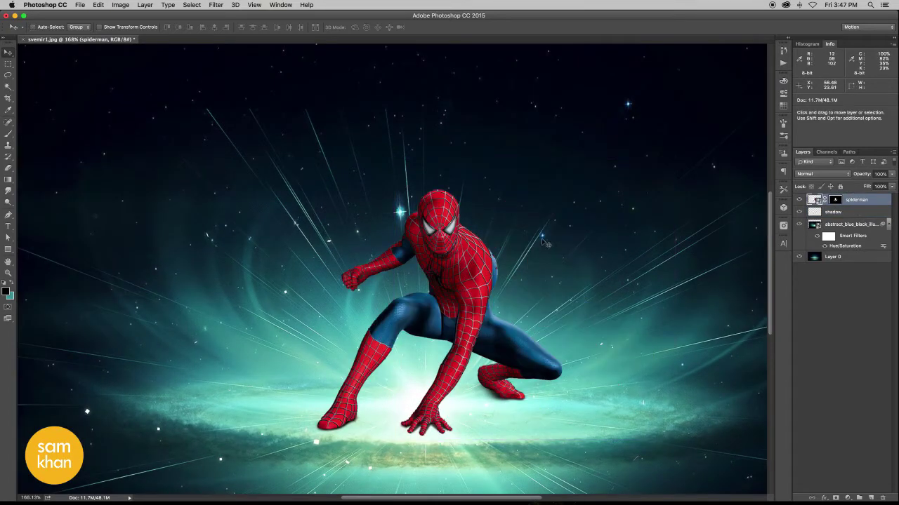
scroll(486, 342, "up", 2)
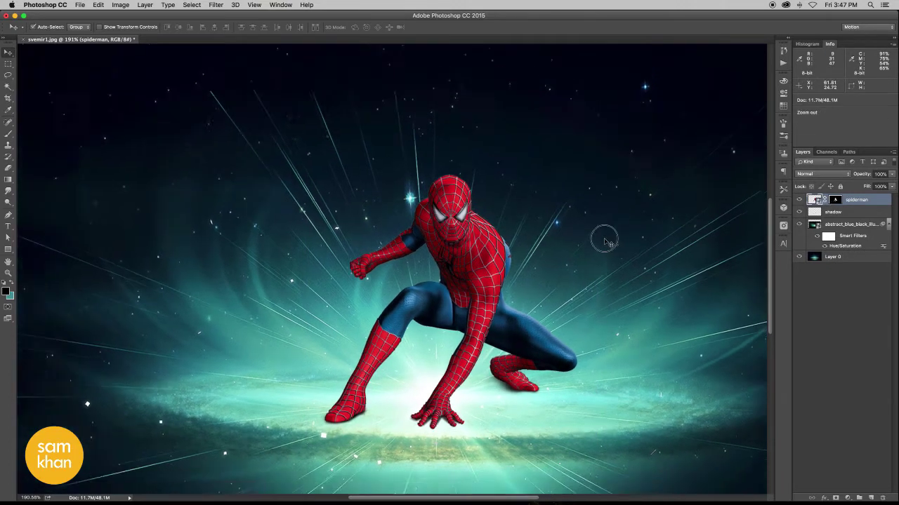
scroll(602, 241, "down", 3)
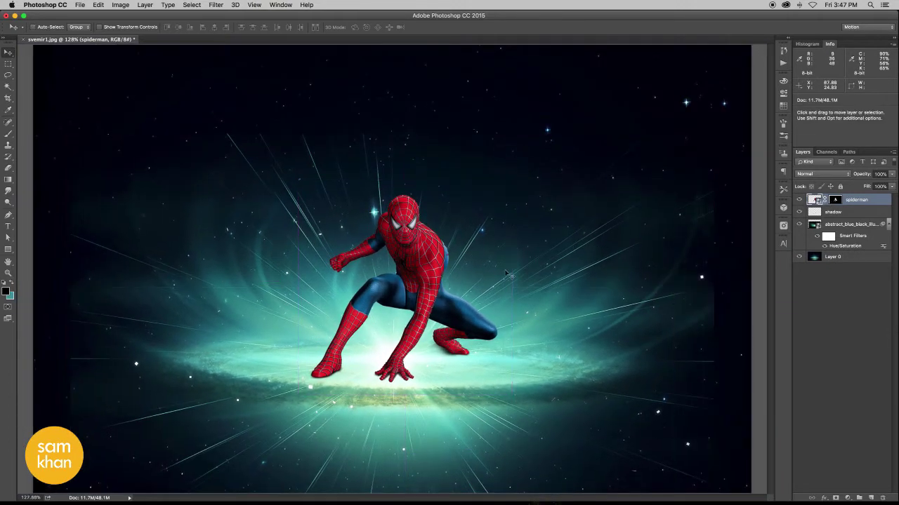
Step: Zoom in on Spider-Man's foot, then fit the whole canvas in the window
key("z")
left_click(461, 365)
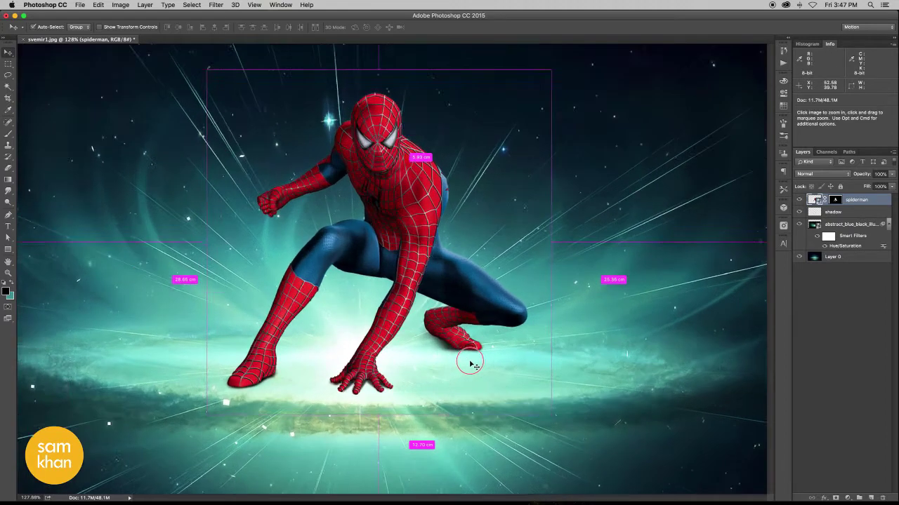
left_click_drag(461, 365, 476, 365)
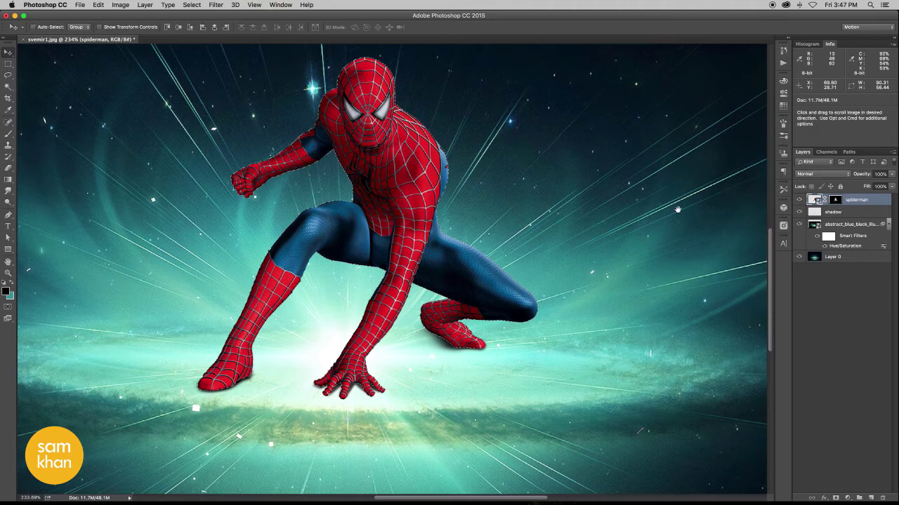
key("super+0")
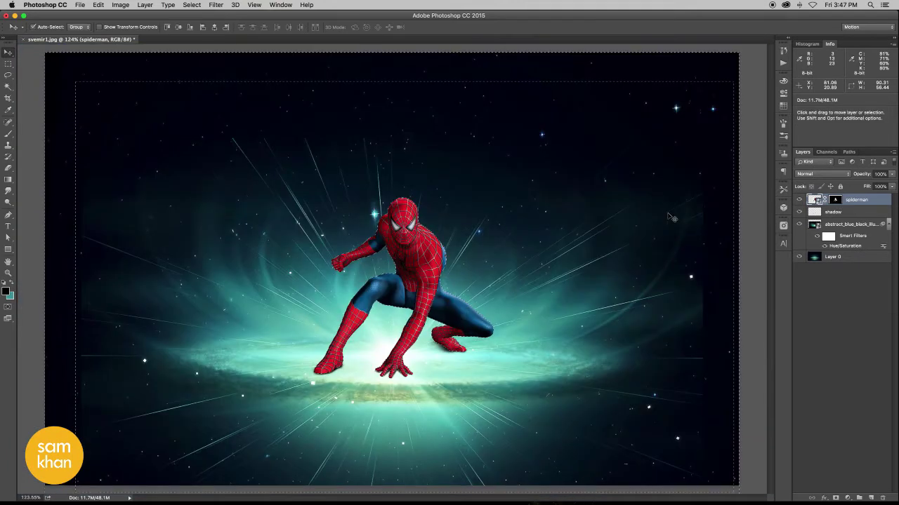
key("super+0")
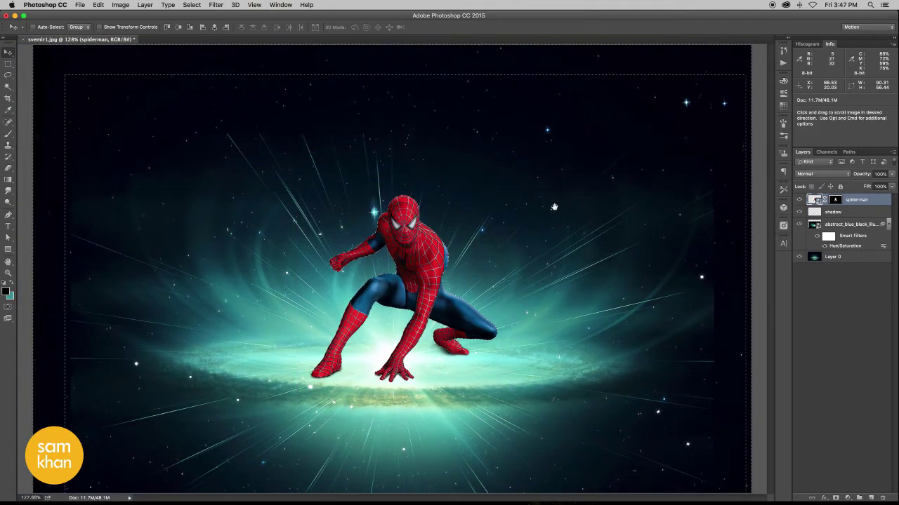
scroll(538, 204, "down", 1)
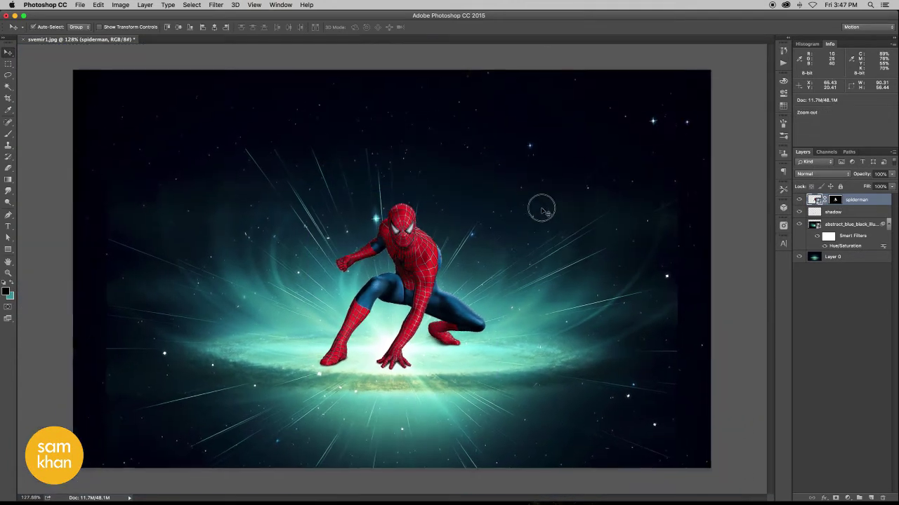
Step: Subtract the left, top and right canvas strips from the selection with Alt-drags
left_click(8, 63)
left_click_drag(81, 226, 124, 484)
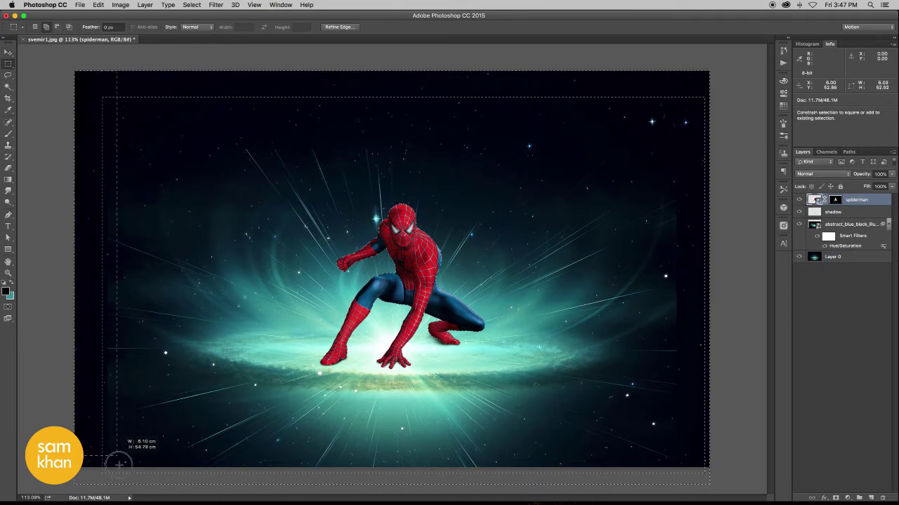
key("alt")
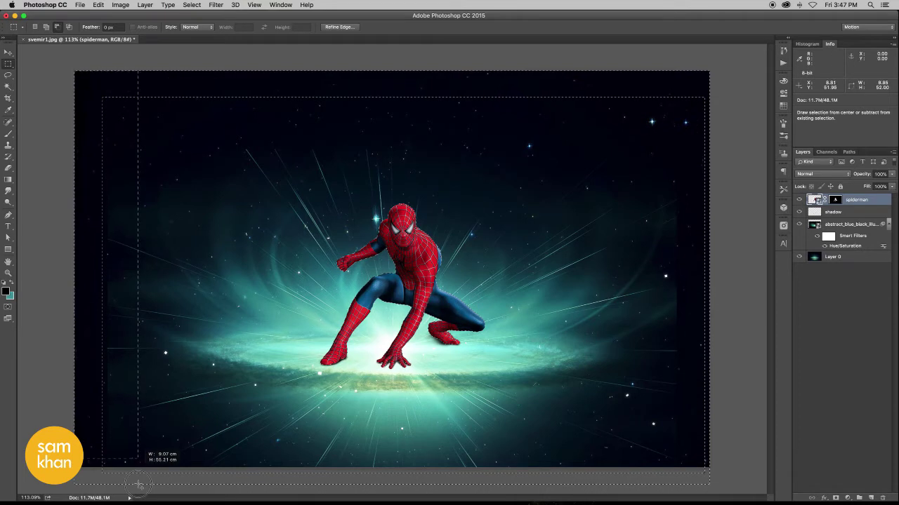
left_click_drag(70, 65, 139, 484)
left_click_drag(111, 84, 752, 113)
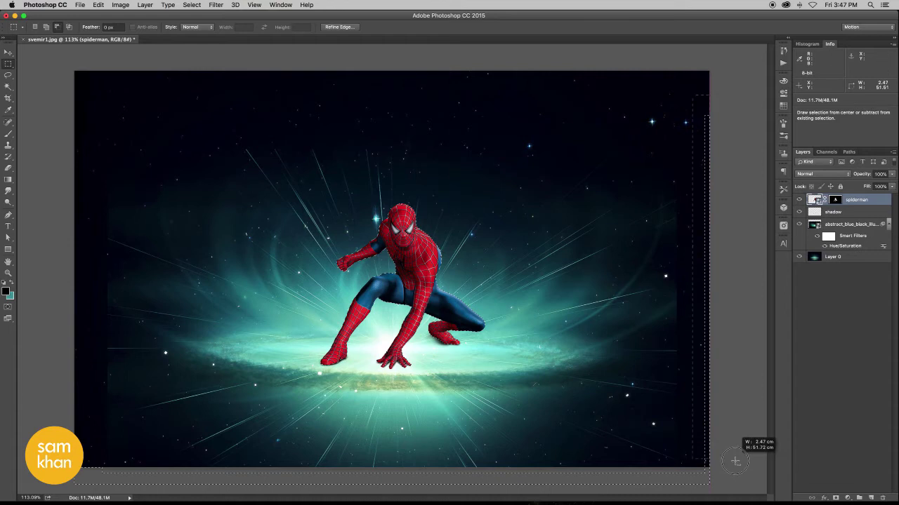
left_click_drag(692, 97, 737, 467)
Step: Undo the accidental colour inversion and select the shadow layer
key("super+d")
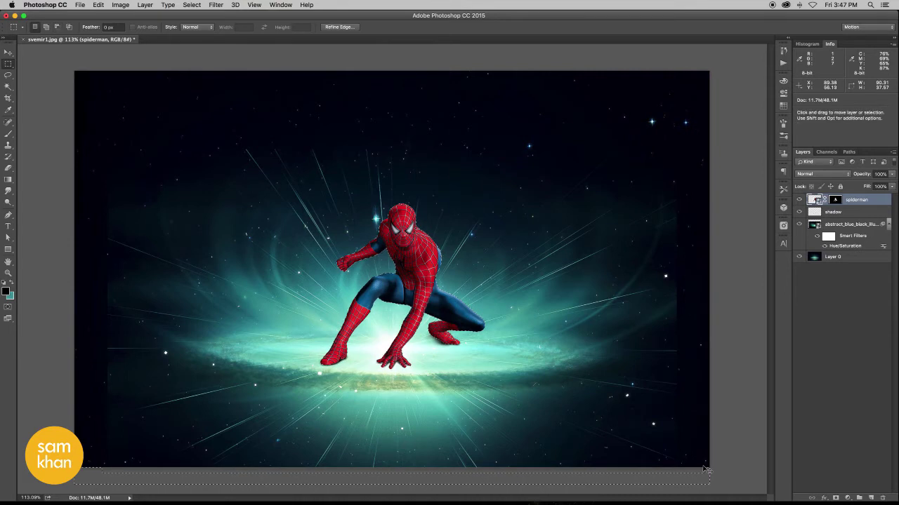
key("super+i")
key("super+alt+z")
key("super+alt+z")
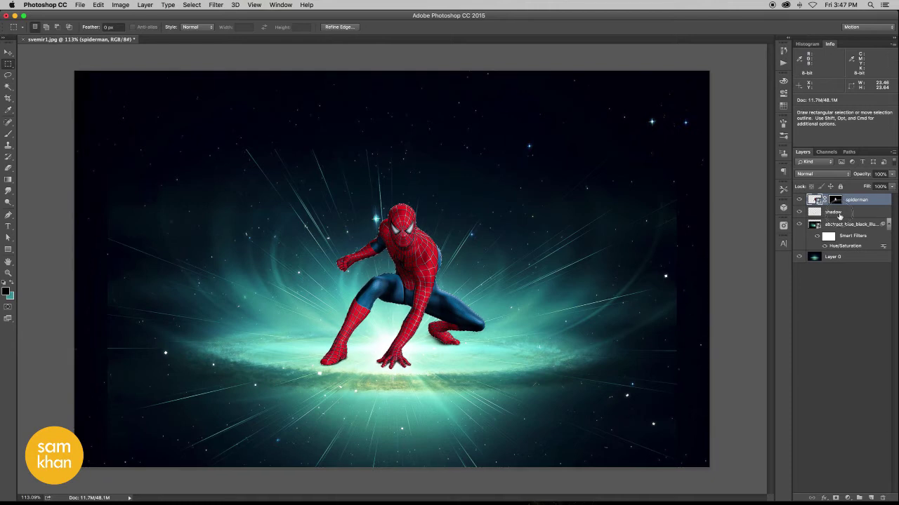
left_click(840, 215)
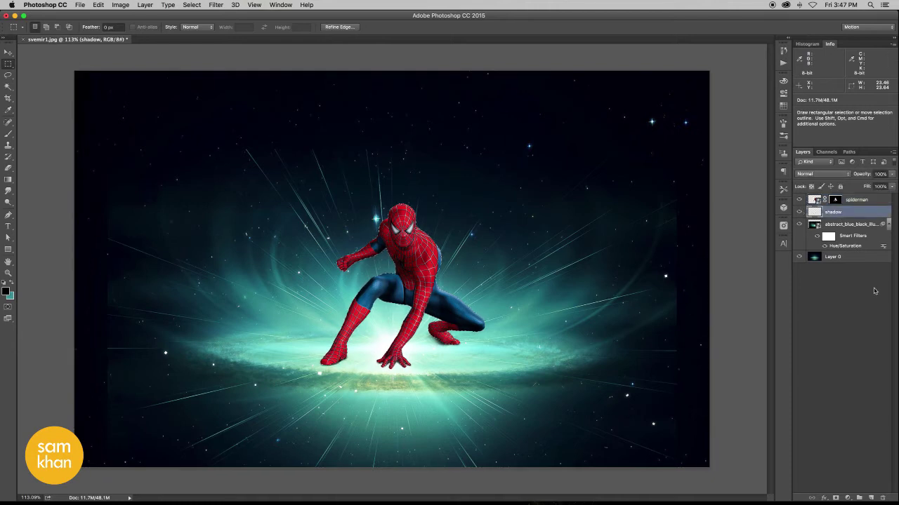
Step: Add a new layer and fill Spider-Man's selection, feathered 10 px, with black
left_click(871, 498)
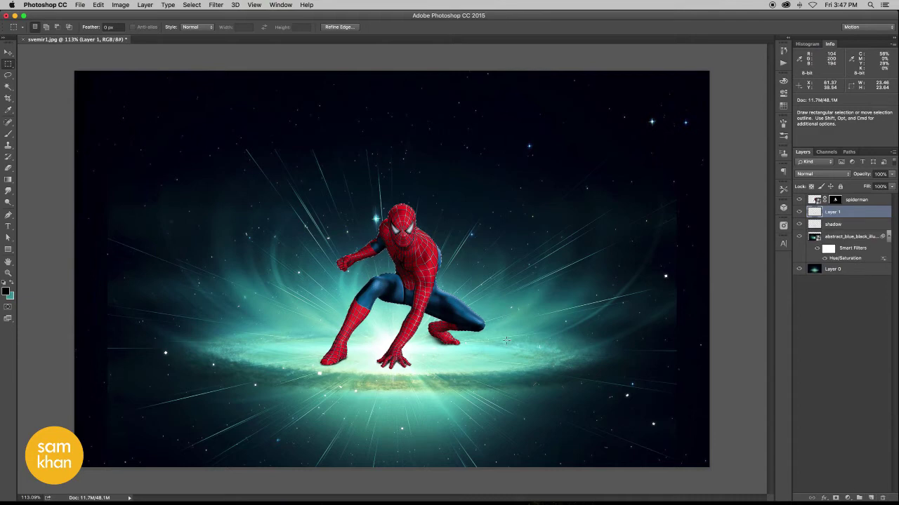
left_click(188, 5)
mouse_move(210, 122)
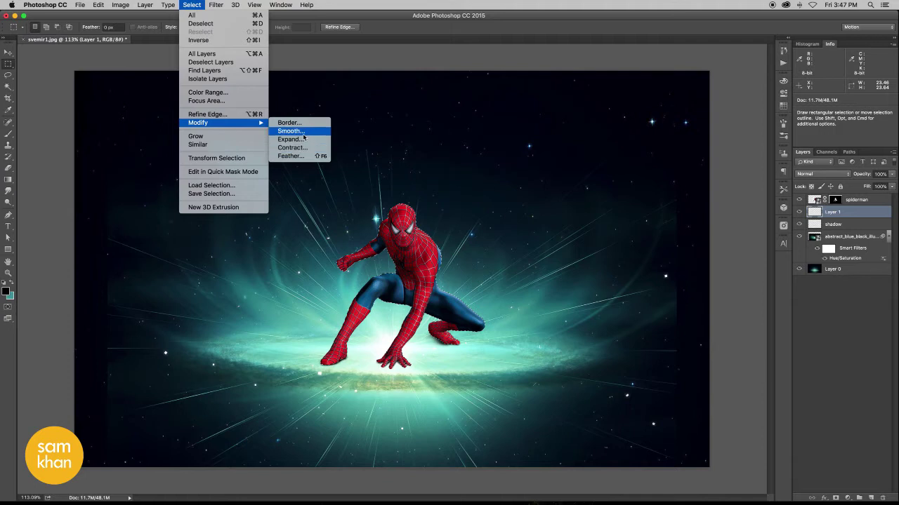
left_click(304, 158)
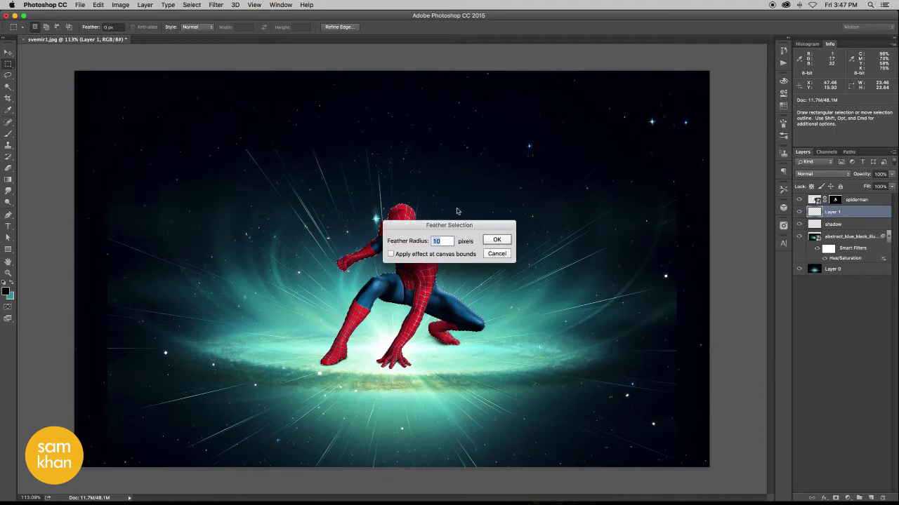
left_click(495, 240)
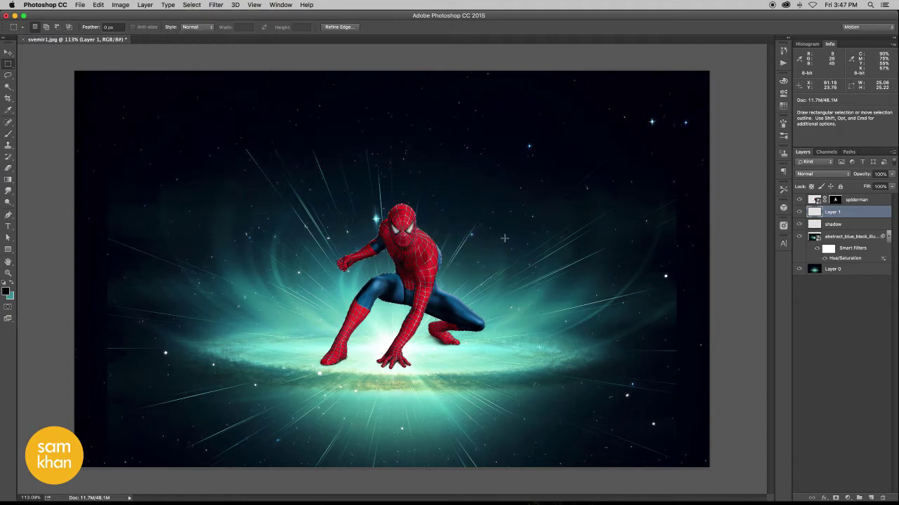
key("alt+BackSpace")
Step: Deselect, then Free Transform the silhouette to squash it vertically and tilt it
key("v")
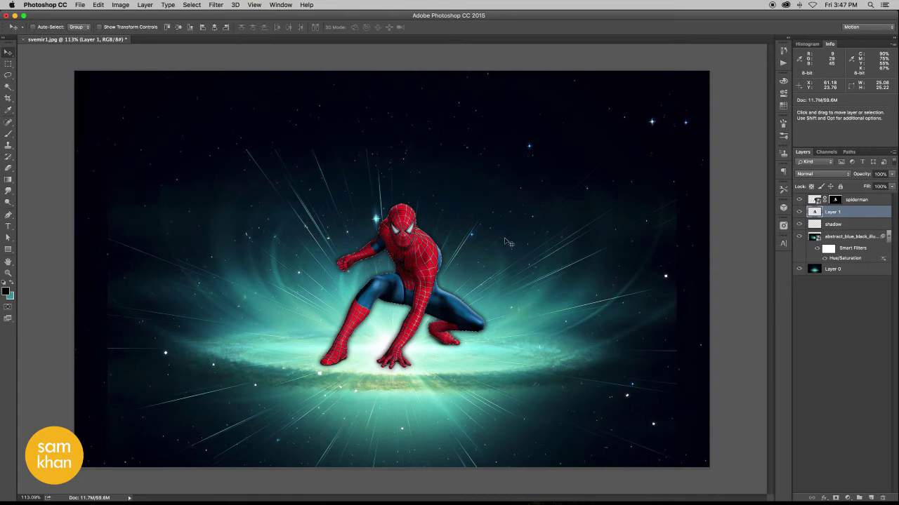
key("ctrl+d")
scroll(461, 301, "up", 3)
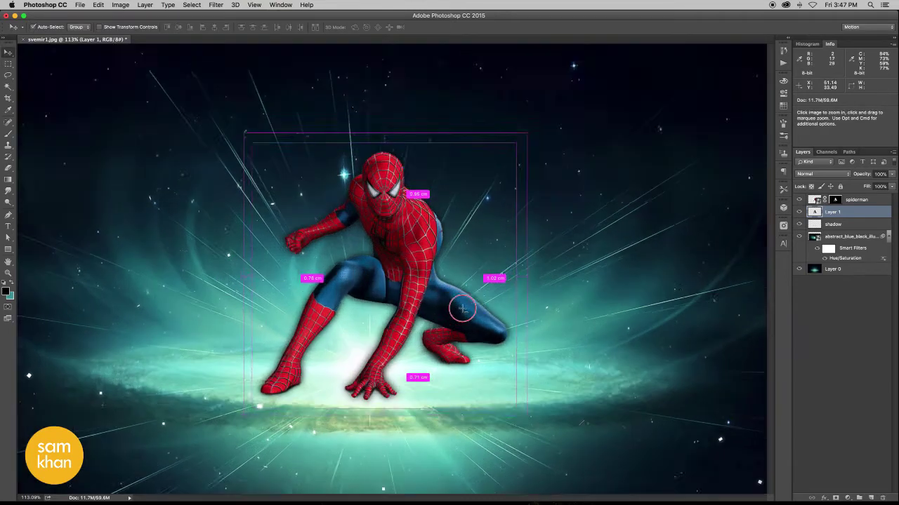
key("ctrl+t")
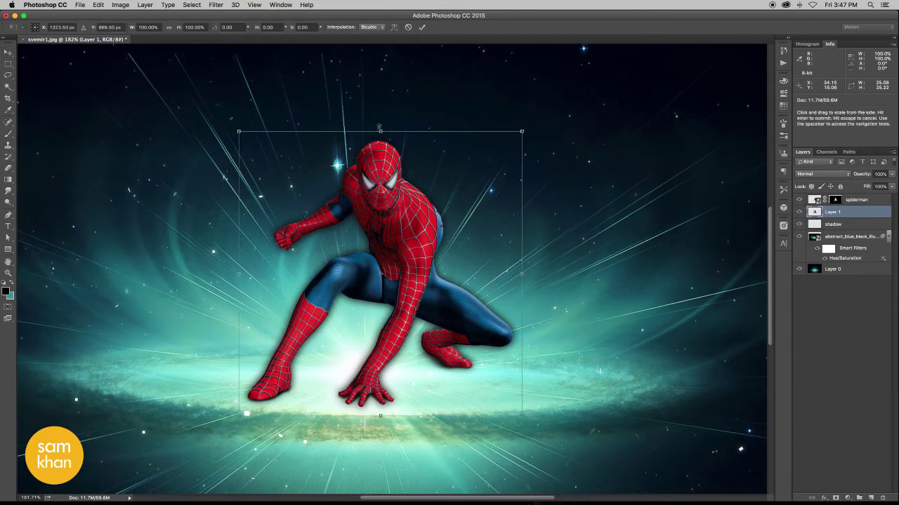
left_click_drag(377, 131, 353, 193)
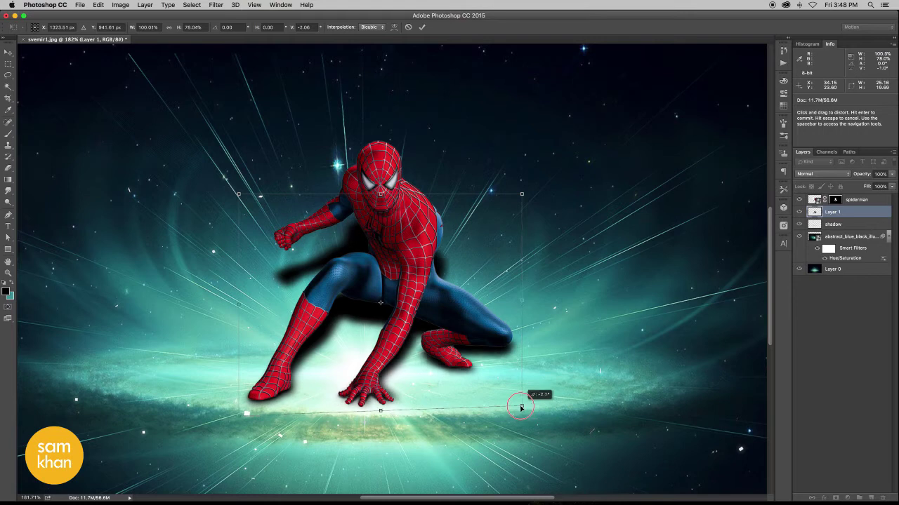
left_click_drag(527, 415, 520, 399)
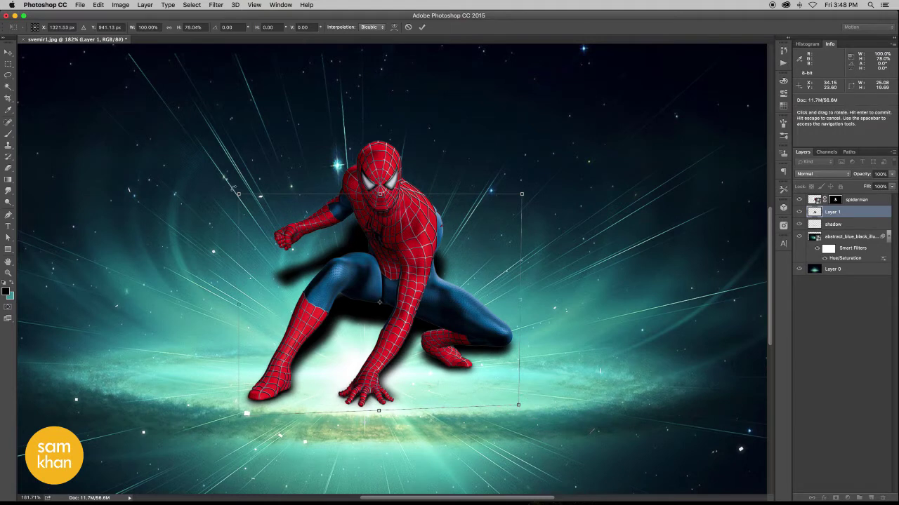
Step: Distort the silhouette's corners into a flattened ground shadow behind Spider-Man
left_click_drag(240, 195, 259, 229)
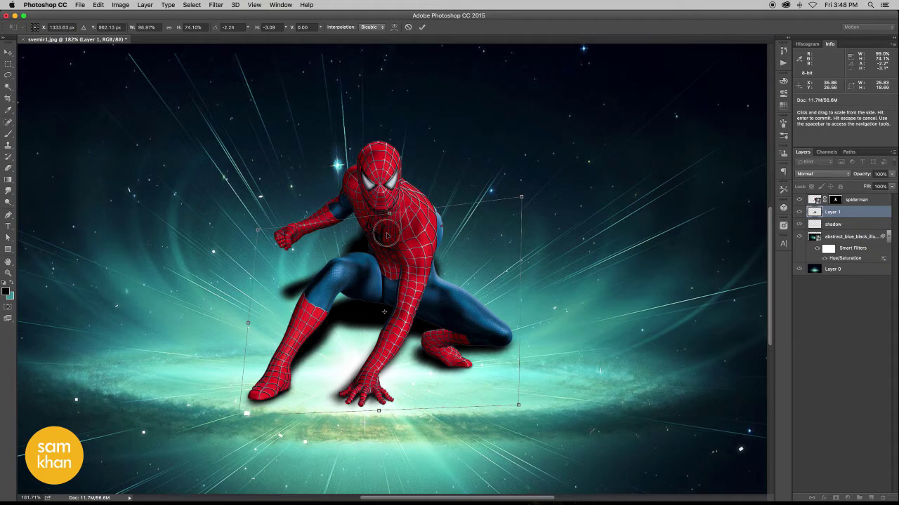
left_click_drag(387, 232, 387, 261)
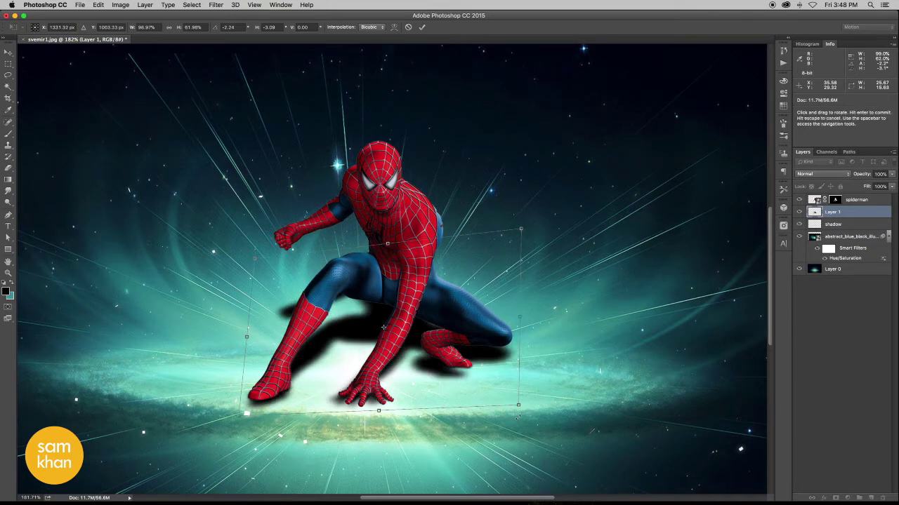
left_click_drag(518, 405, 520, 395)
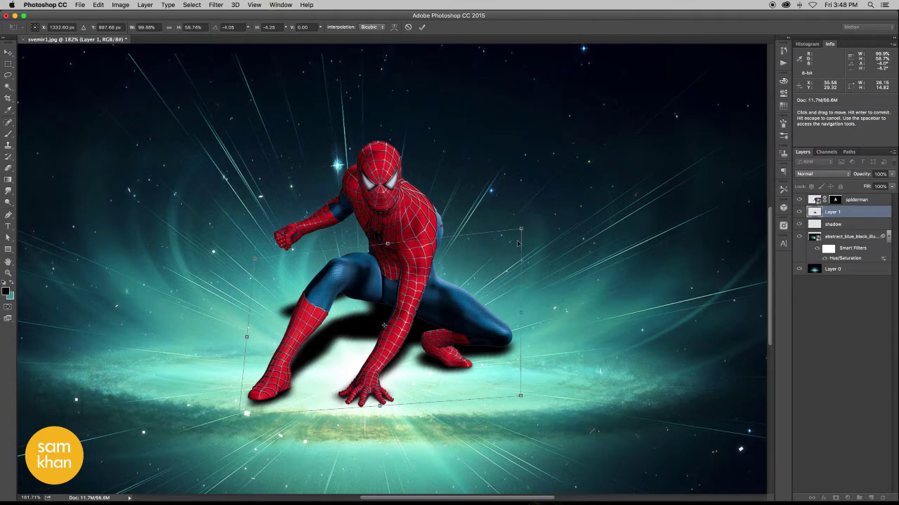
left_click_drag(521, 230, 444, 234)
left_click_drag(412, 289, 418, 295)
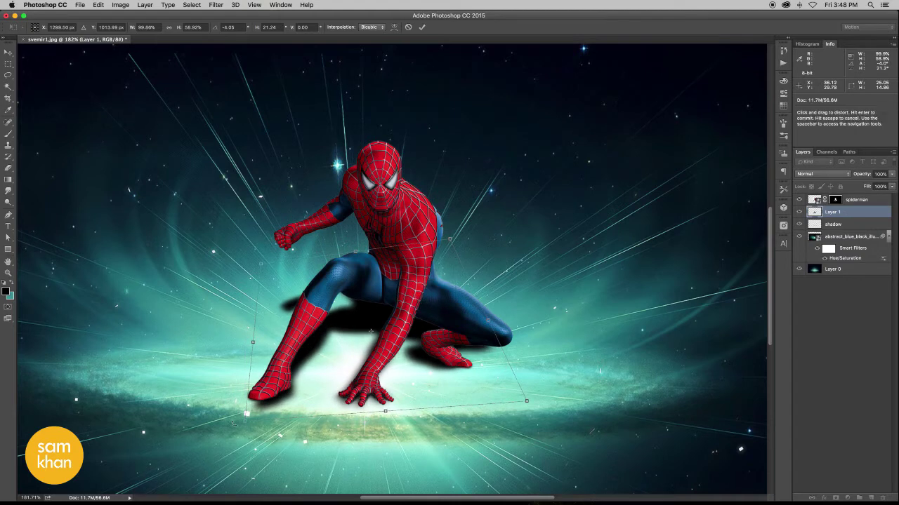
left_click_drag(246, 420, 246, 414)
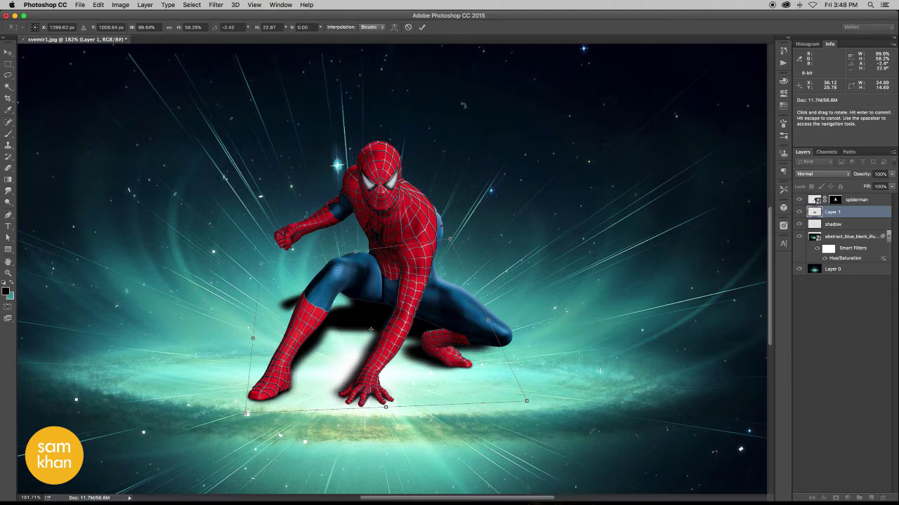
Step: Commit the transform and set Layer 1's opacity to 34%
left_click(422, 26)
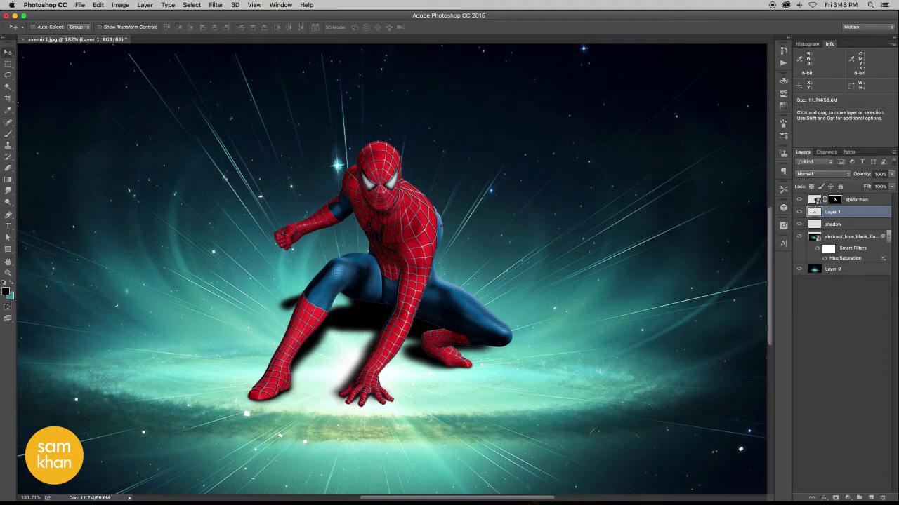
left_click_drag(892, 176, 863, 186)
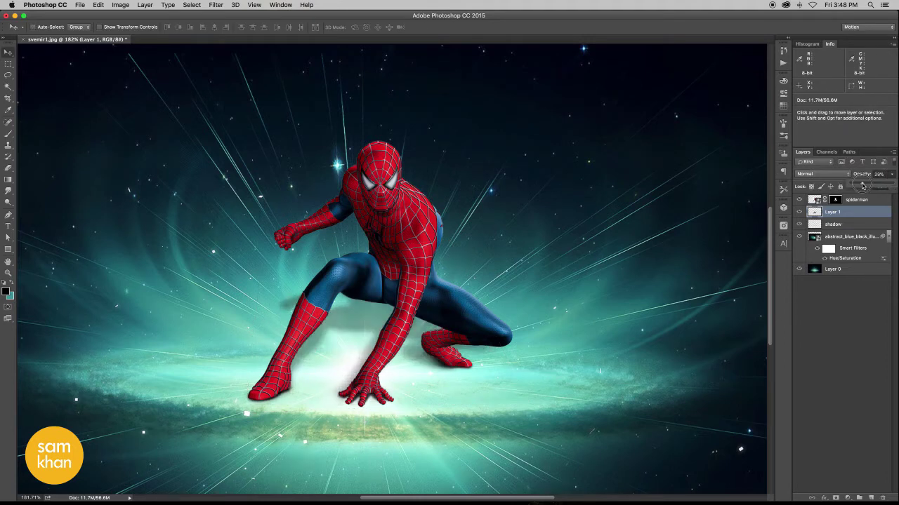
left_click_drag(865, 186, 866, 186)
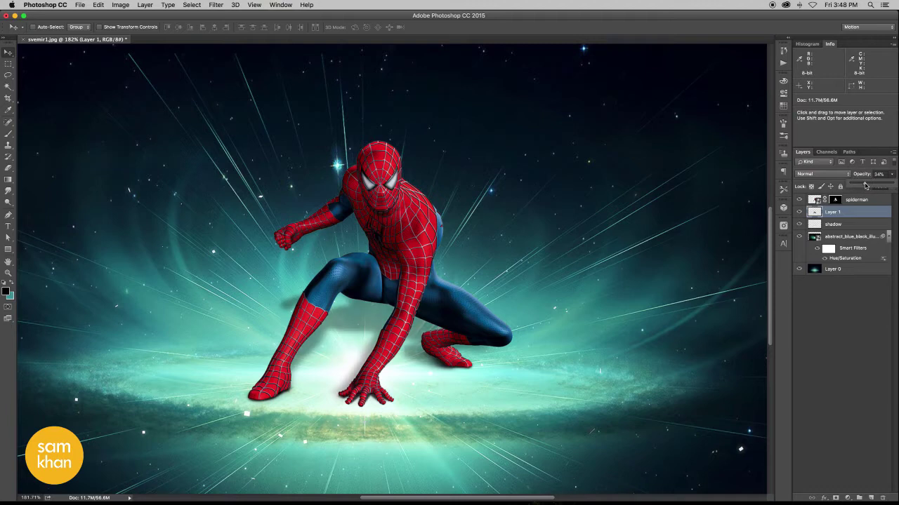
left_click(851, 220)
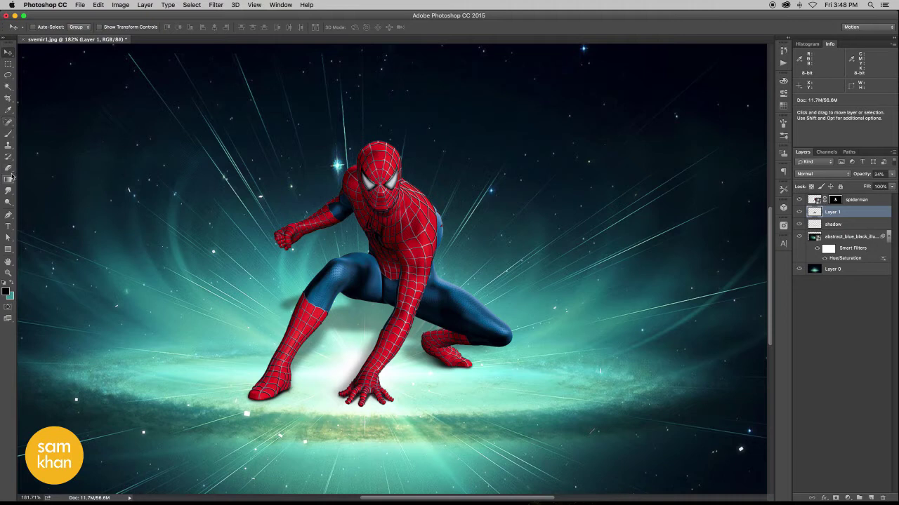
Step: Erase the shadow beneath Spider-Man's legs with a larger eraser, then switch to Move
left_click(8, 168)
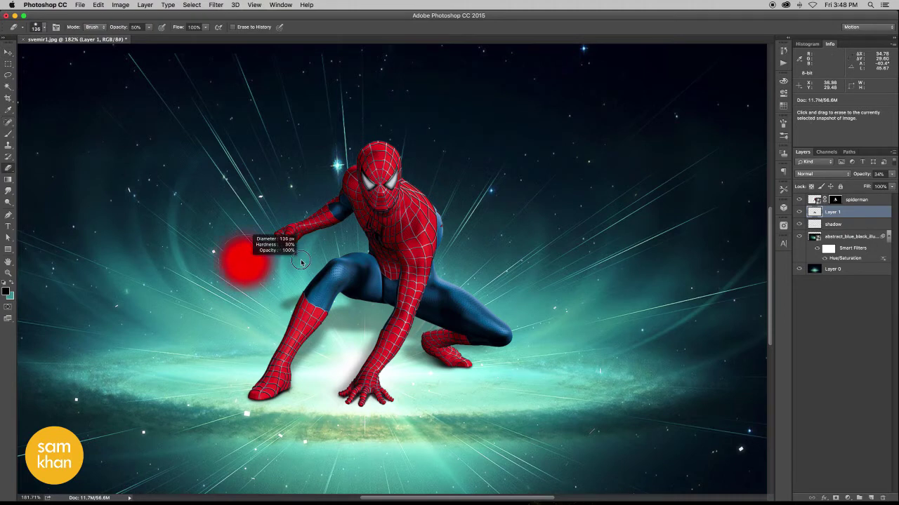
left_click_drag(246, 263, 302, 263)
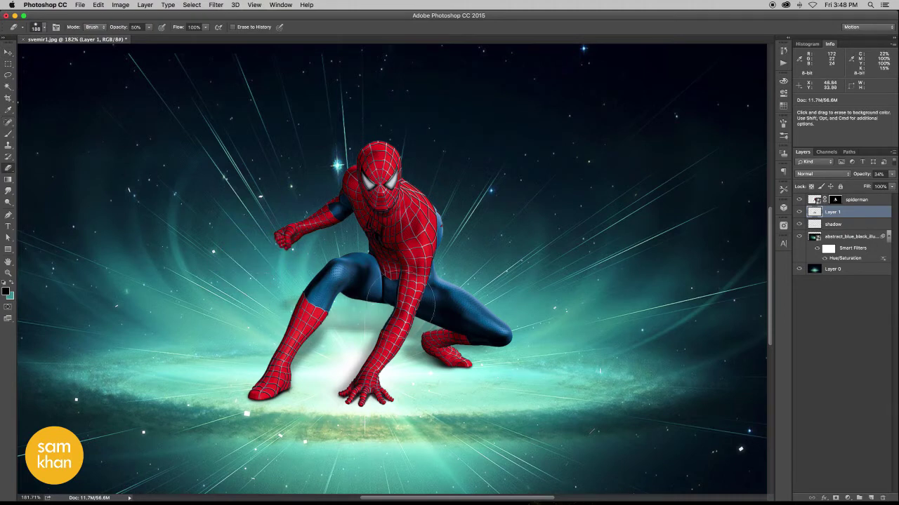
left_click_drag(397, 281, 446, 305)
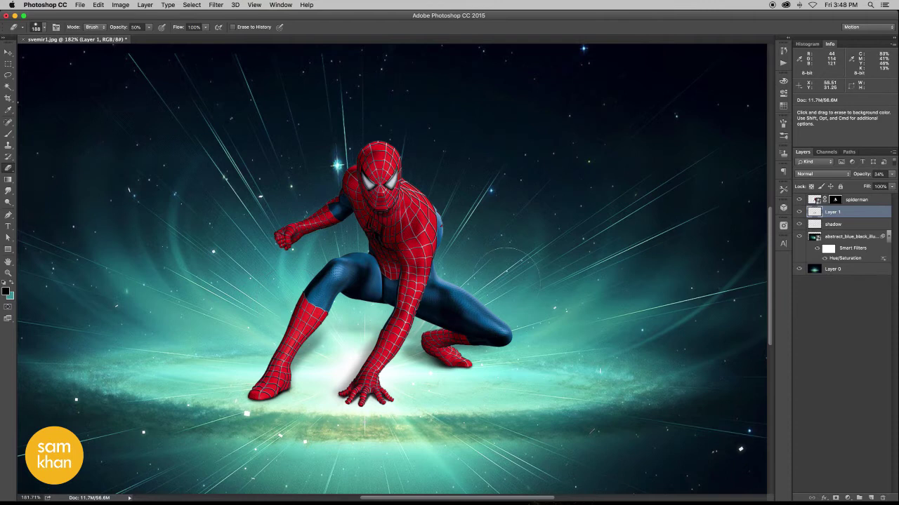
left_click(9, 53)
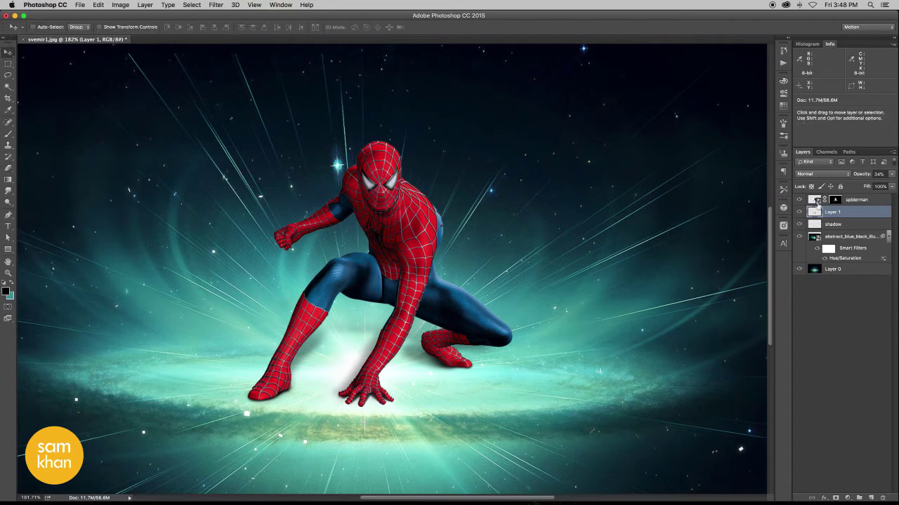
Step: Compare Layer 1 on and off, then add an empty Layer 2 above spiderman
left_click(798, 213)
left_click(798, 213)
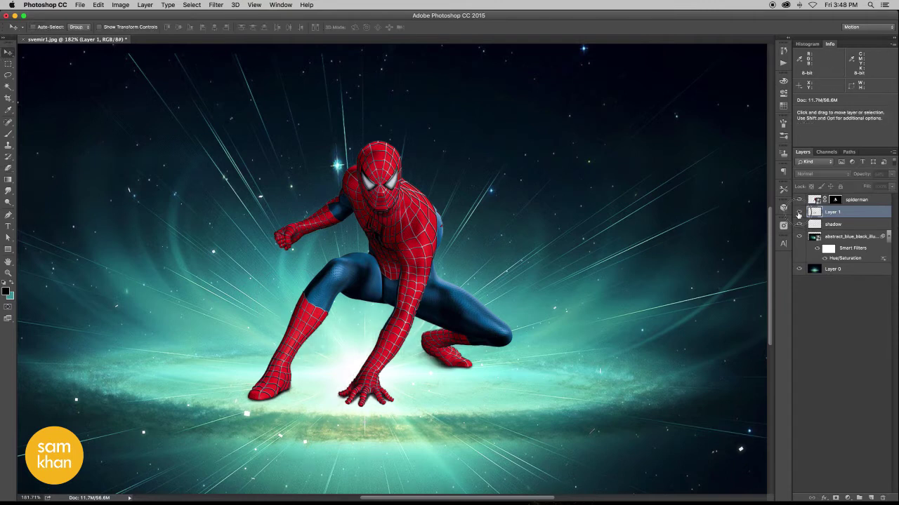
scroll(502, 214, "down", 5)
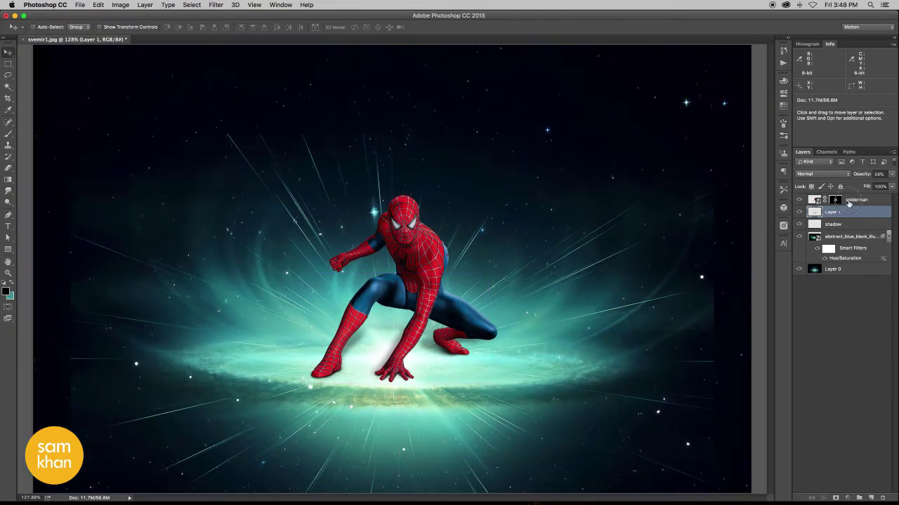
left_click(848, 201)
left_click(799, 200)
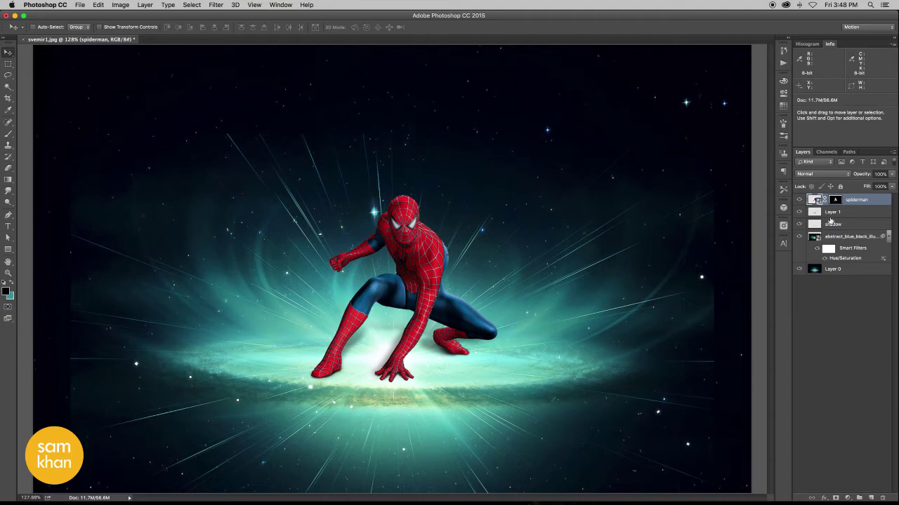
left_click(871, 498)
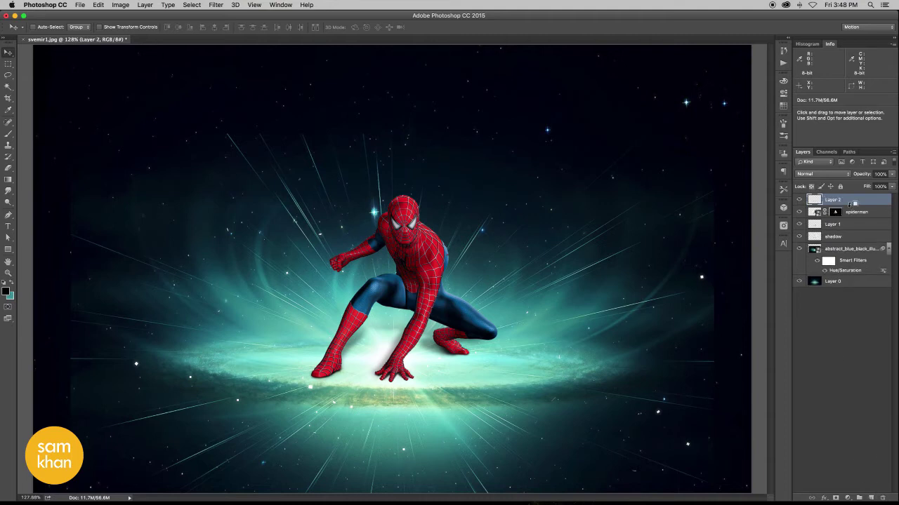
right_click(851, 205)
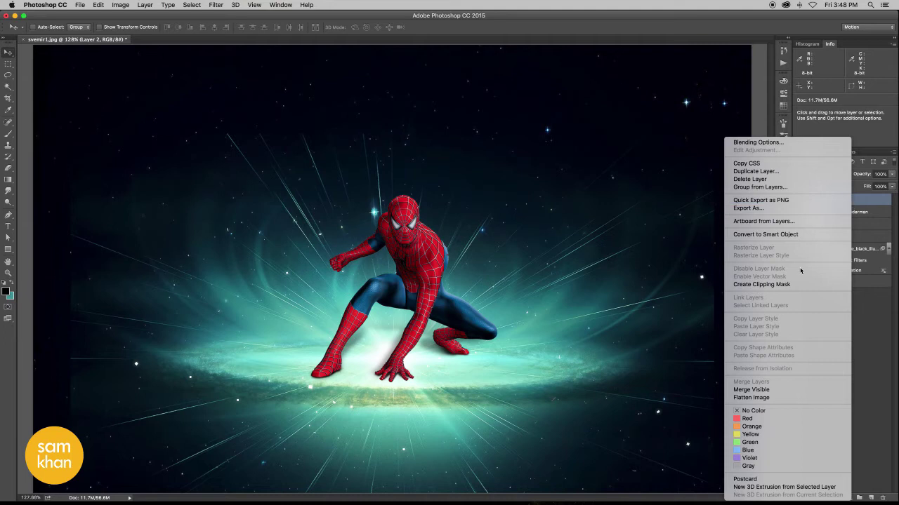
Step: Clip Layer 2 to Spider-Man and fill it with 50% Gray in Normal mode
left_click(785, 284)
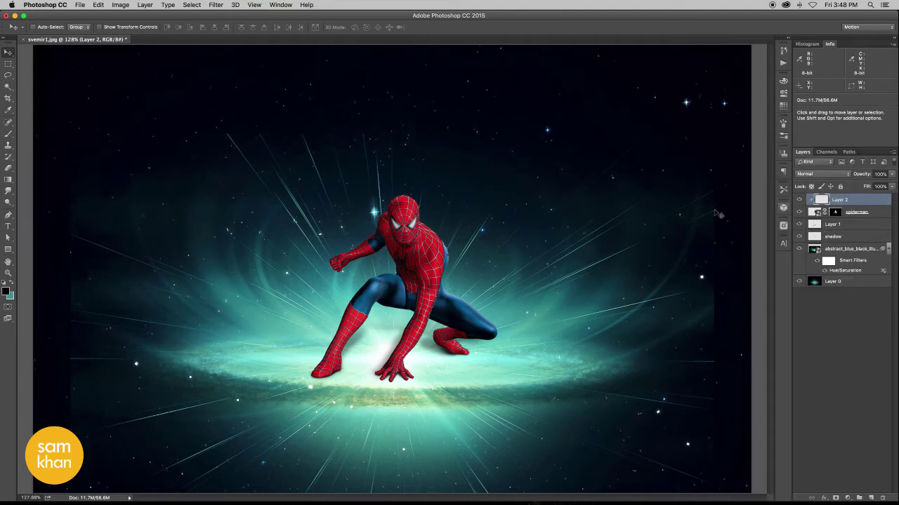
scroll(481, 323, "up", 3)
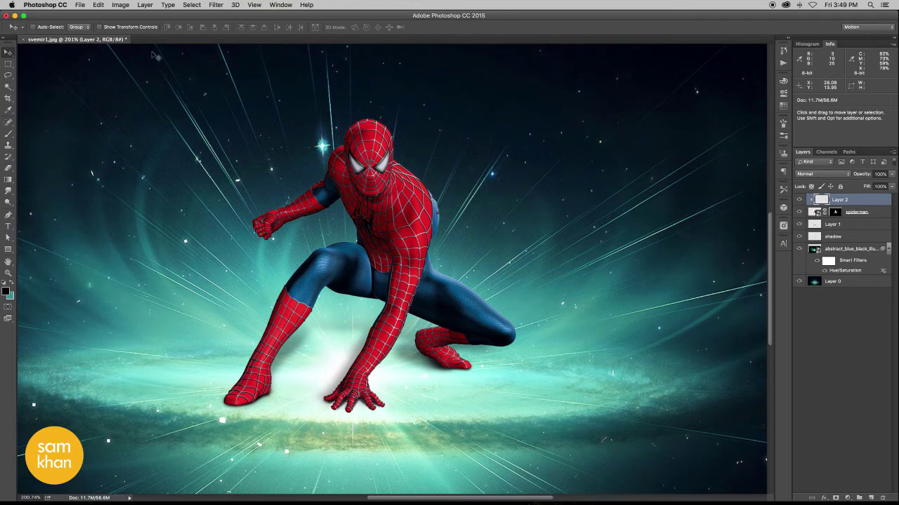
left_click(99, 6)
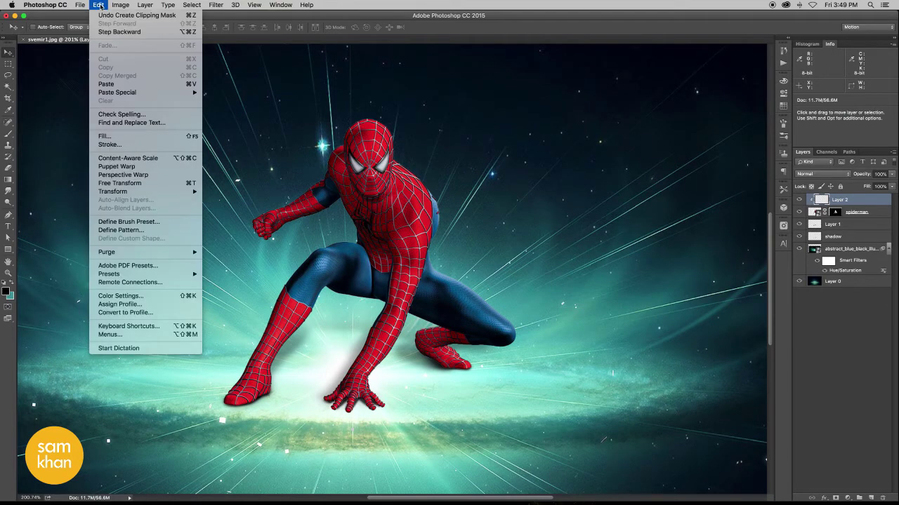
left_click(128, 137)
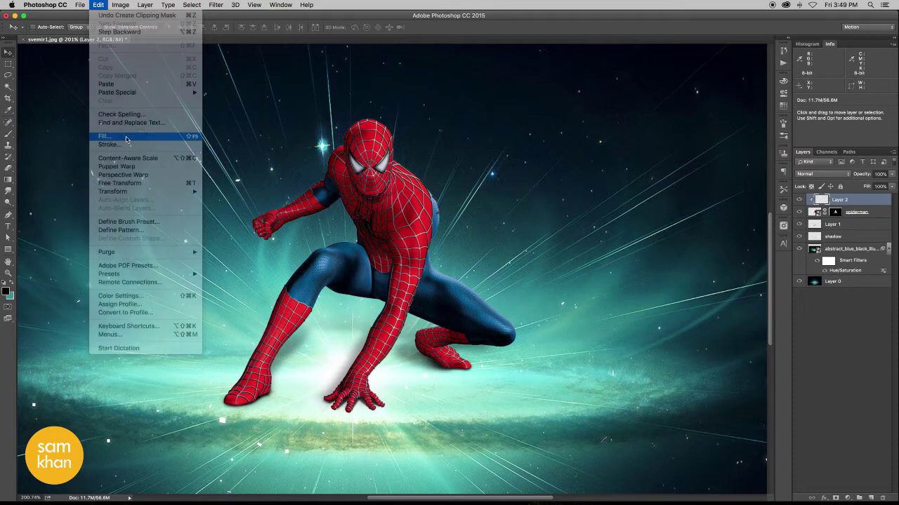
left_click(448, 236)
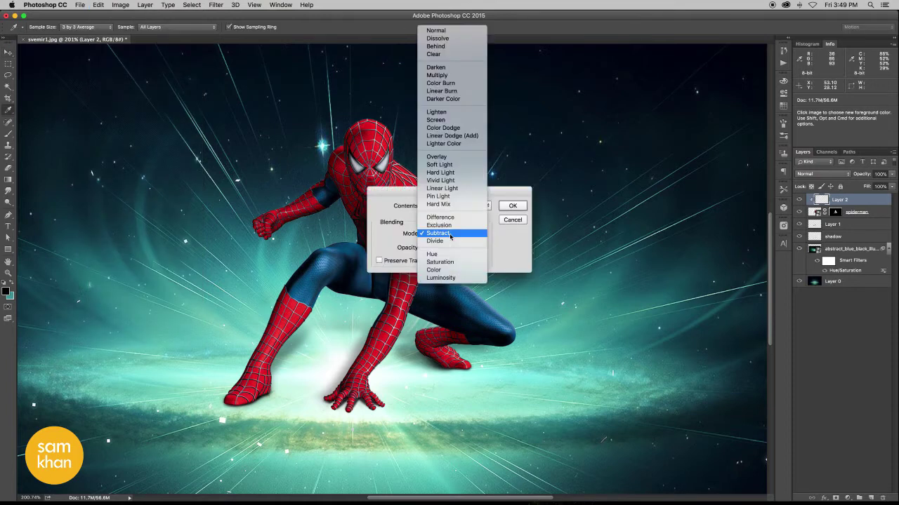
left_click(446, 31)
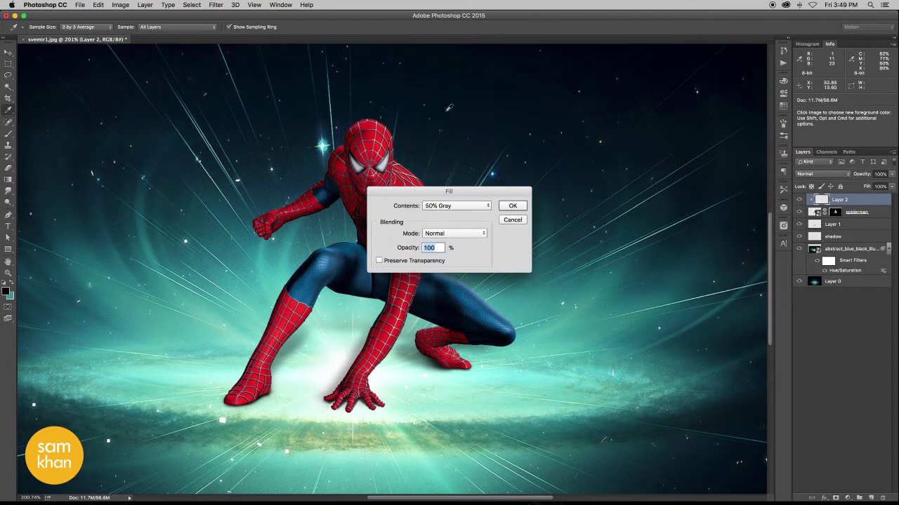
left_click(452, 211)
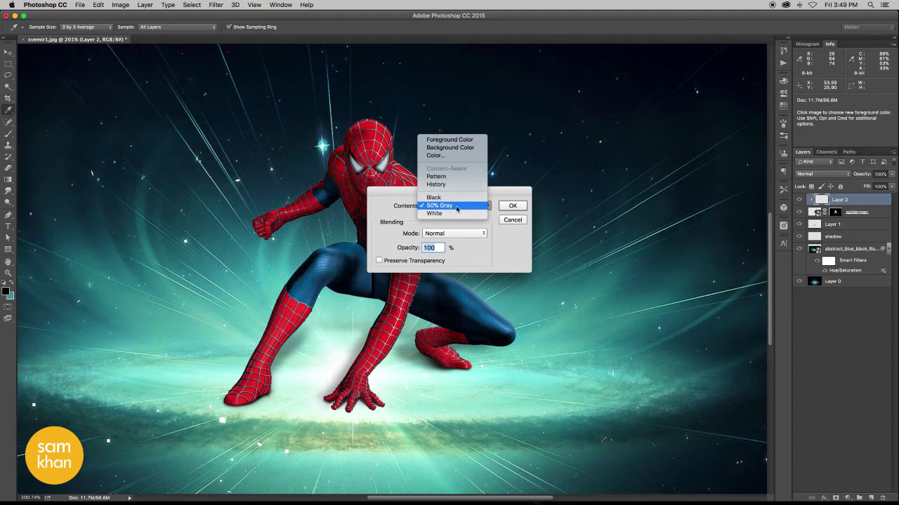
left_click(513, 206)
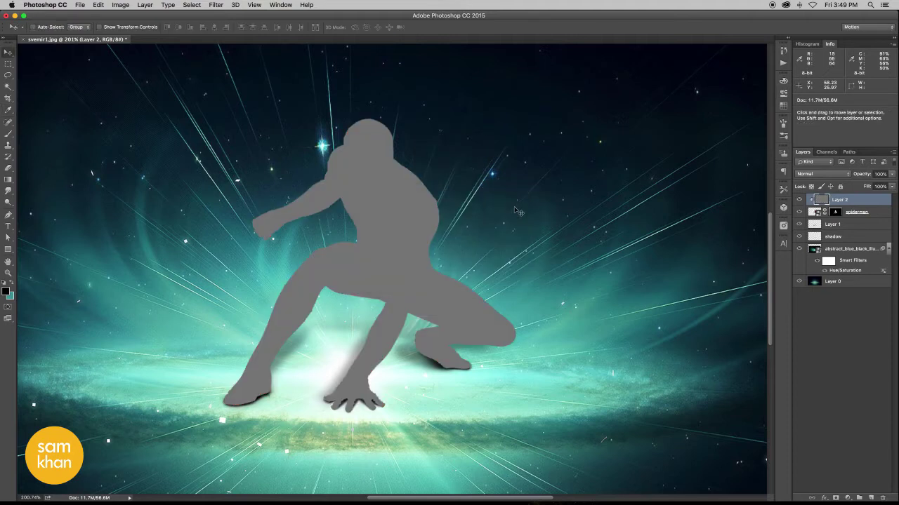
Step: Set Layer 2's blend mode to Overlay and toggle it to compare
left_click(832, 173)
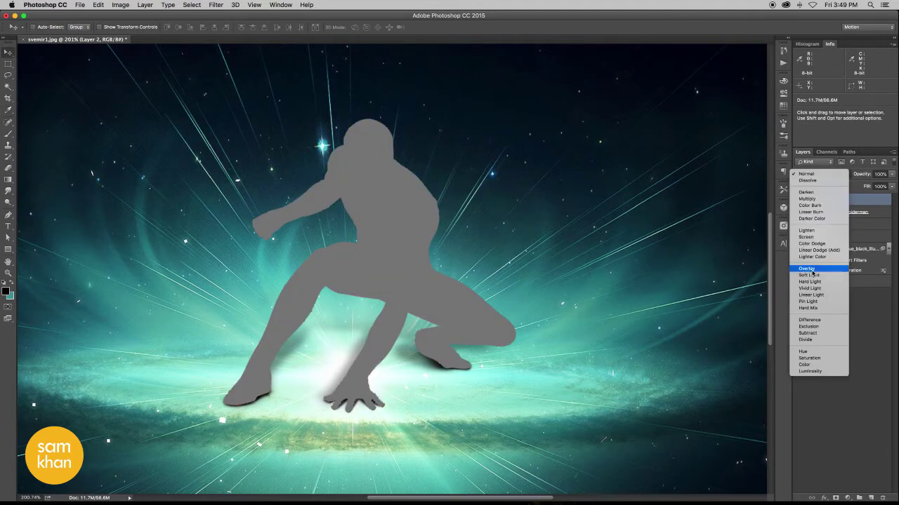
left_click(812, 273)
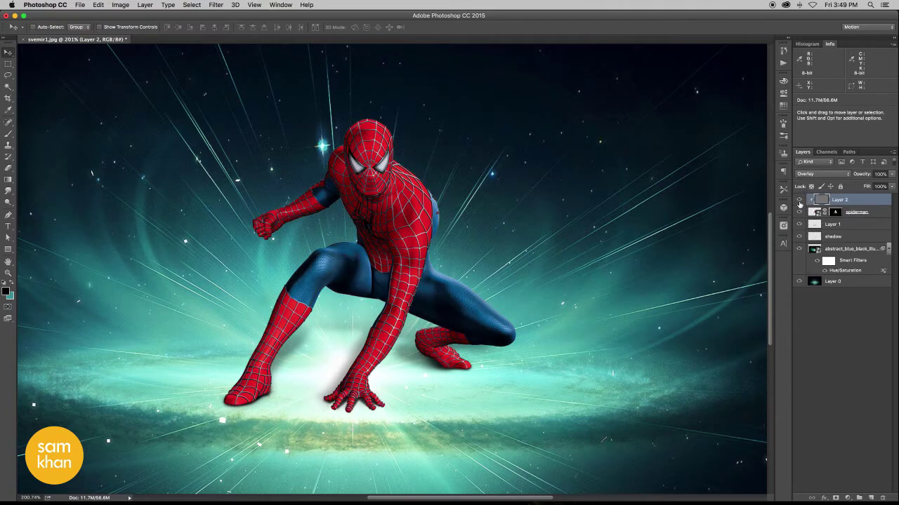
left_click(798, 202)
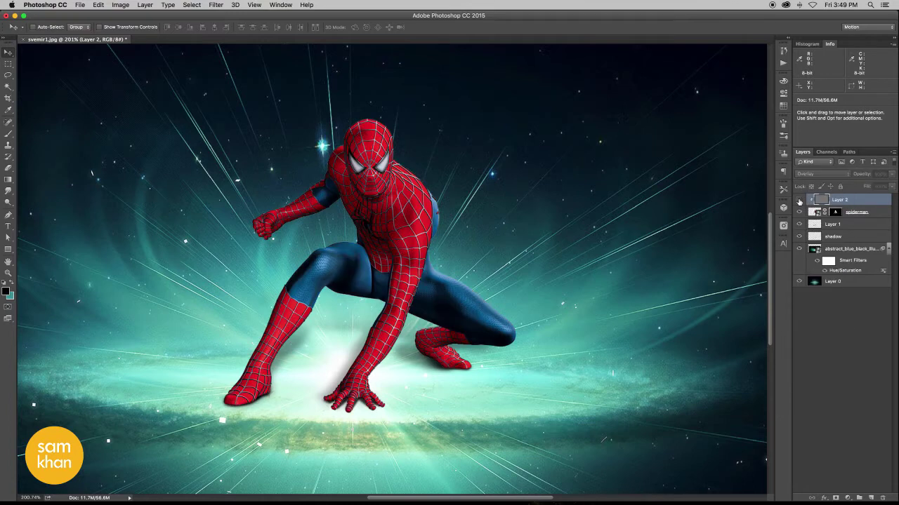
Step: Dodge at 30% exposure to brighten the forearm, thigh and knee
left_click(8, 192)
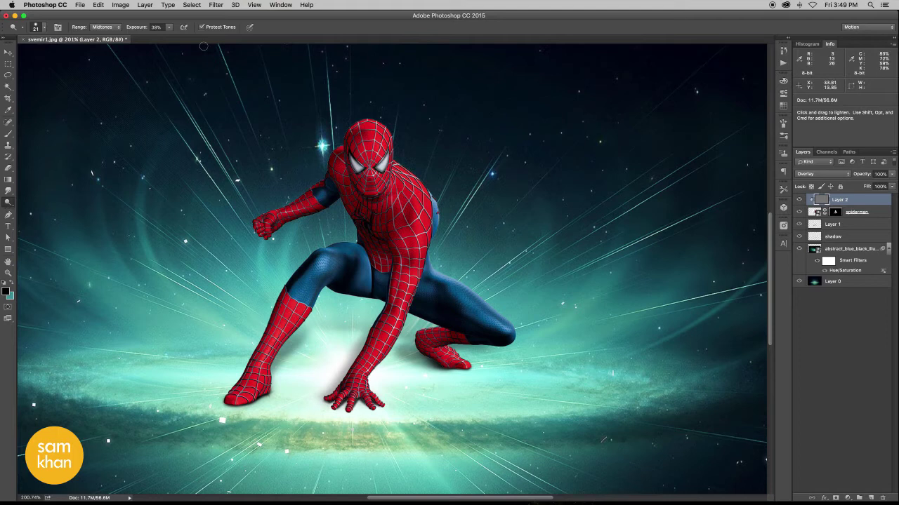
left_click(157, 27)
type("30")
scroll(418, 240, "up", 3)
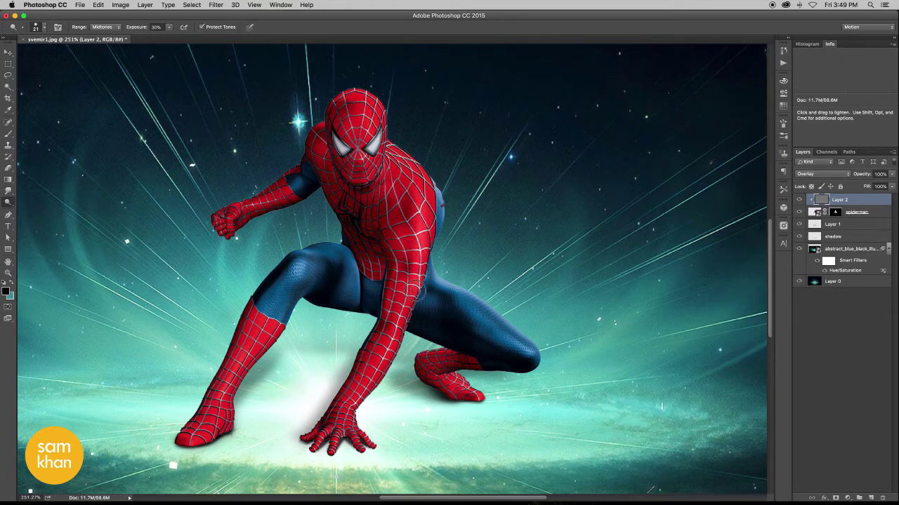
left_click_drag(397, 271, 383, 333)
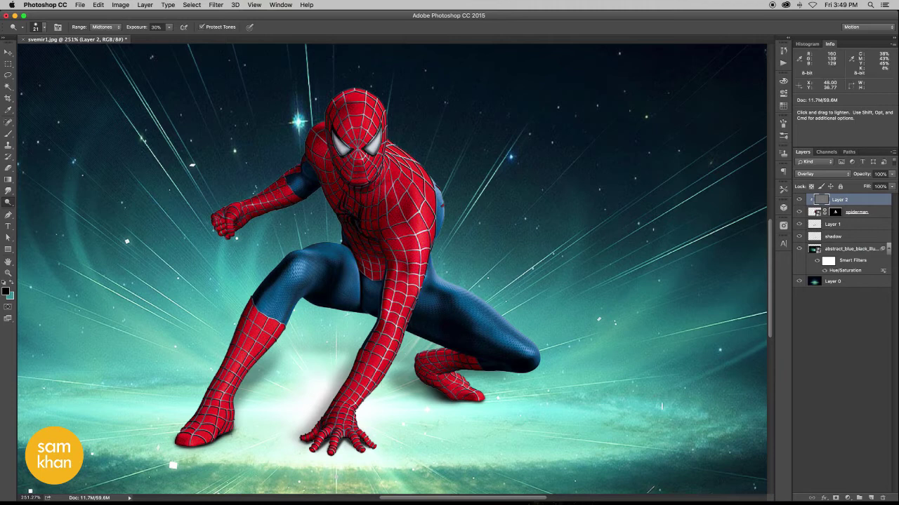
left_click_drag(379, 369, 371, 392)
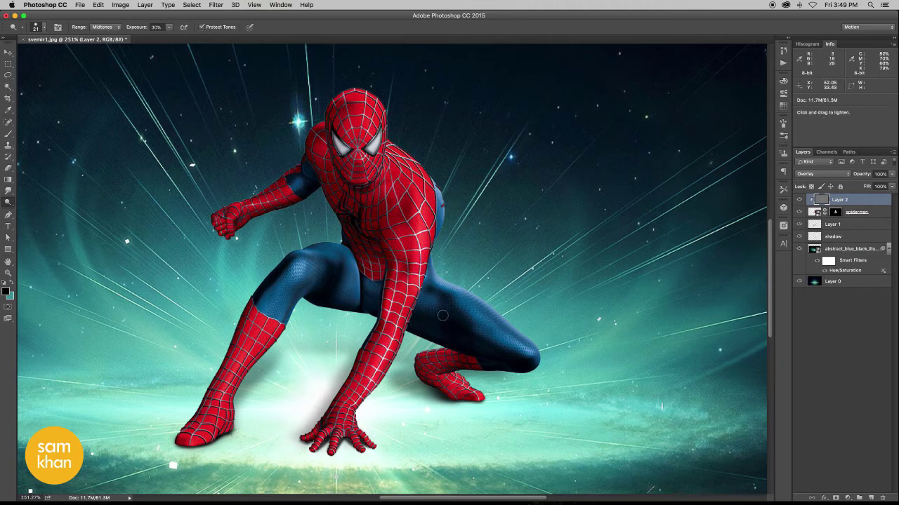
mouse_move(457, 311)
left_mouse_down()
mouse_move(490, 311)
mouse_move(525, 360)
left_mouse_up()
left_click_drag(473, 304, 445, 279)
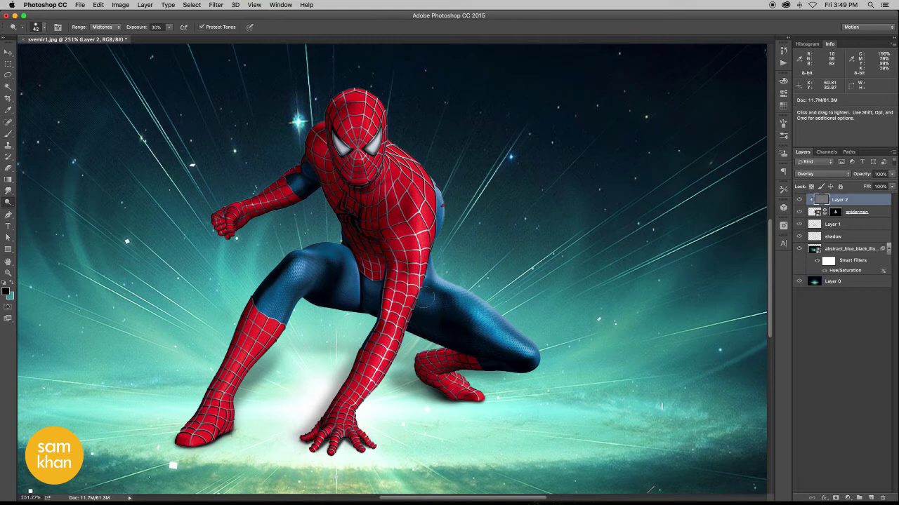
Step: Dodge the torso edge, left thigh and chest with 22-50 brushes, then compare
left_click_drag(448, 198, 439, 216)
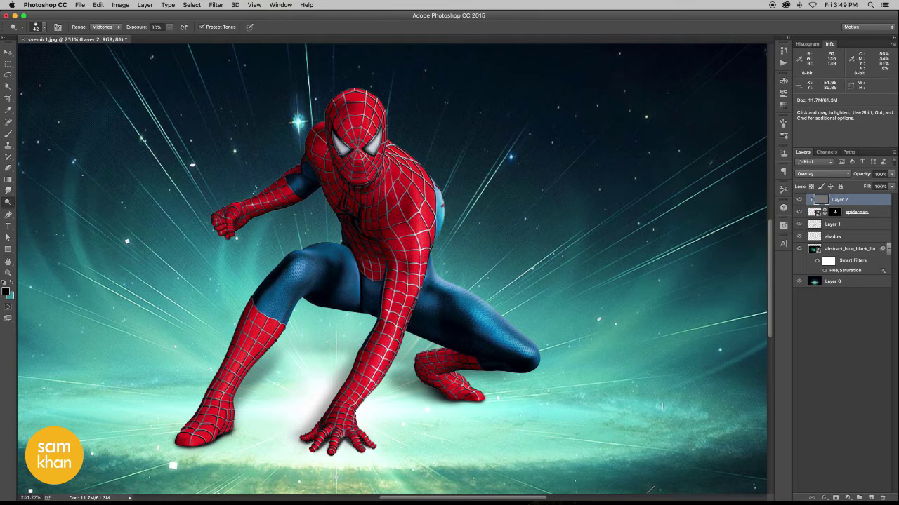
mouse_move(340, 280)
left_mouse_down()
mouse_move(242, 351)
mouse_move(200, 438)
mouse_move(200, 415)
left_mouse_up()
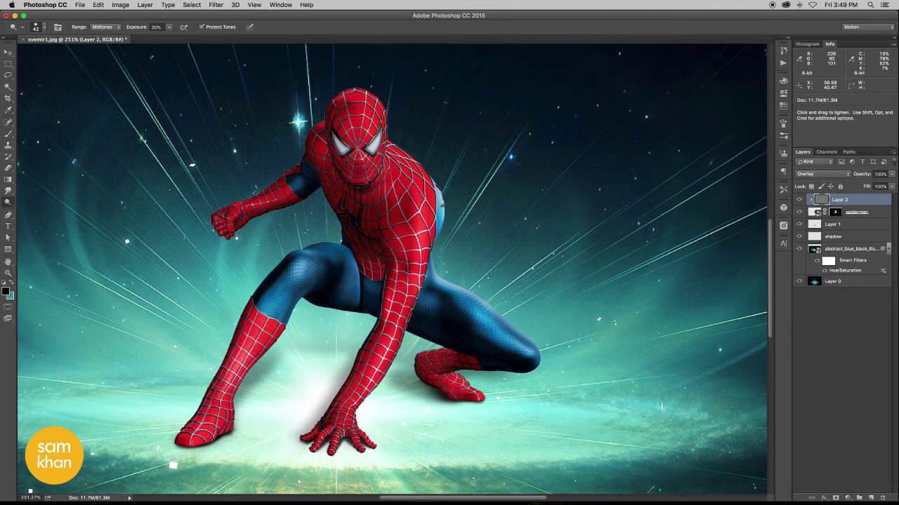
mouse_move(300, 288)
left_mouse_down()
mouse_move(309, 270)
mouse_move(351, 302)
left_mouse_up()
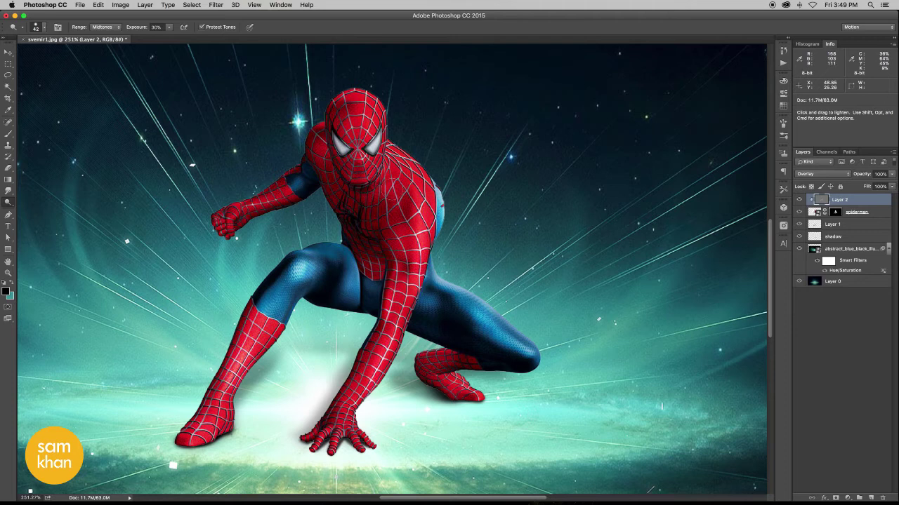
mouse_move(288, 194)
left_mouse_down()
mouse_move(298, 184)
mouse_move(253, 203)
left_mouse_up()
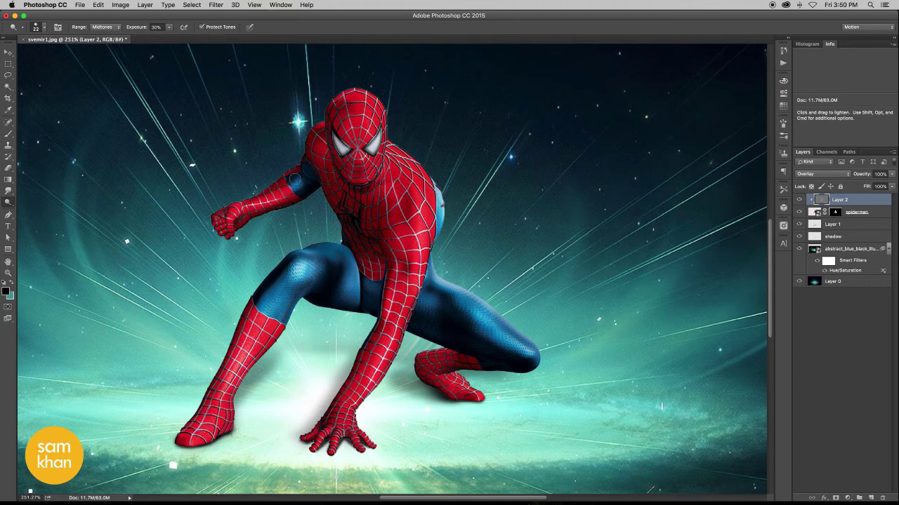
mouse_move(386, 105)
left_mouse_down()
mouse_move(403, 104)
mouse_move(369, 161)
left_mouse_up()
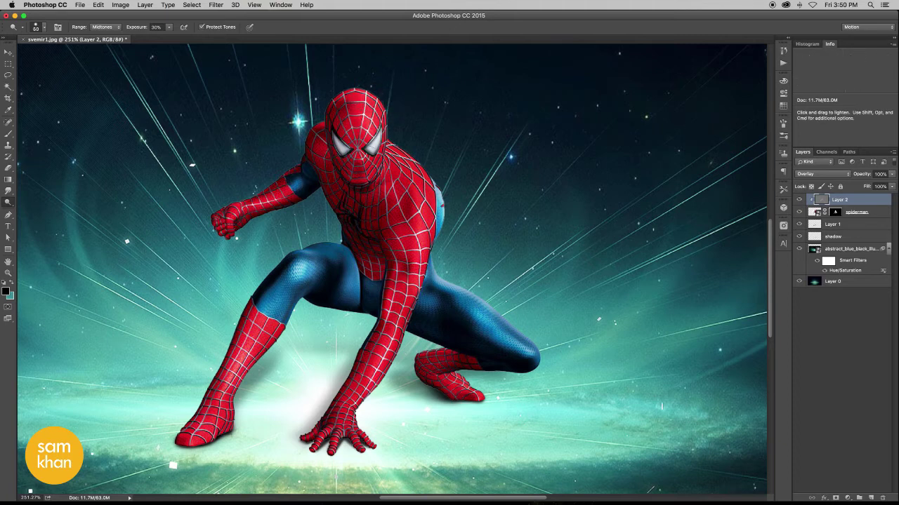
left_click_drag(418, 190, 397, 184)
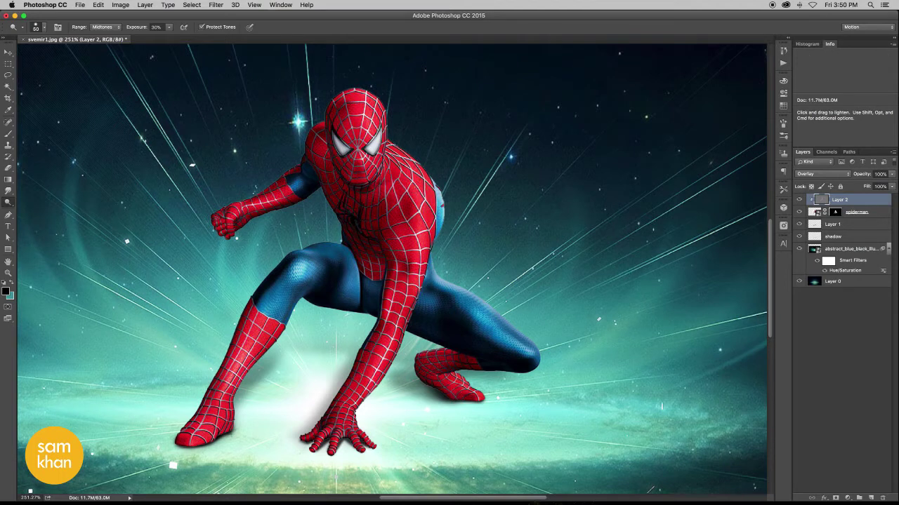
left_click_drag(407, 250, 400, 330)
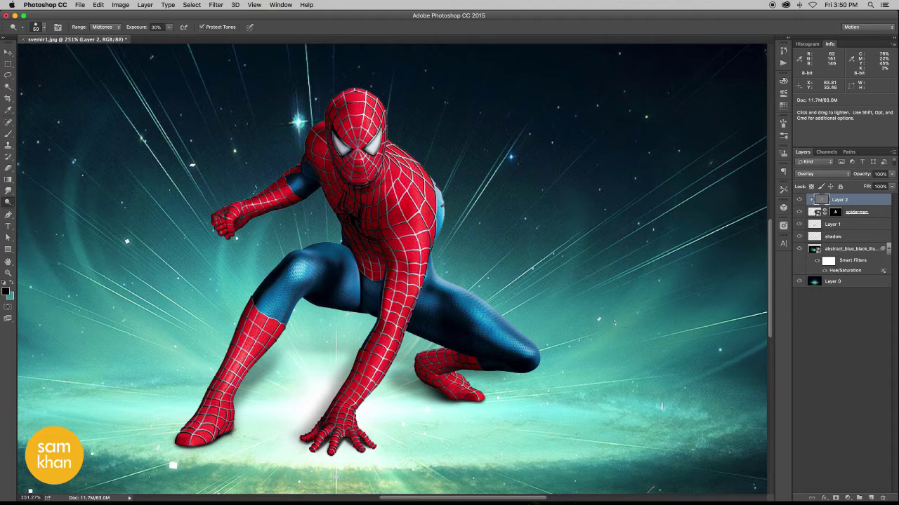
left_click(798, 202)
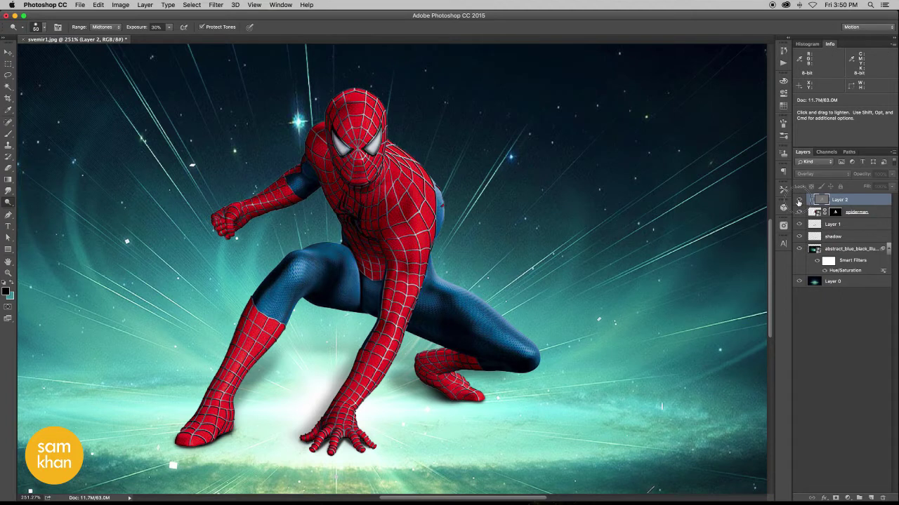
left_click(798, 201)
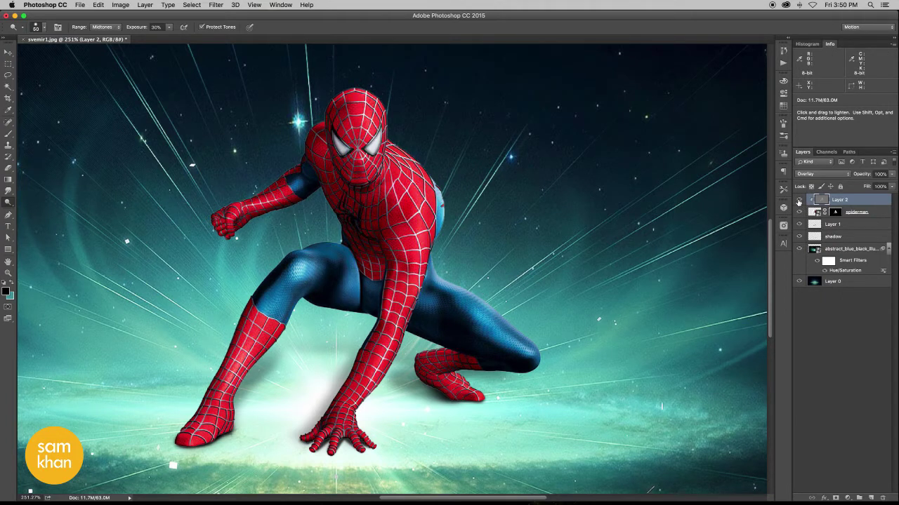
left_click(798, 201)
Step: Add a new Layer 3 above Layer 2 and clip it to Layer 2
scroll(471, 265, "down", 5)
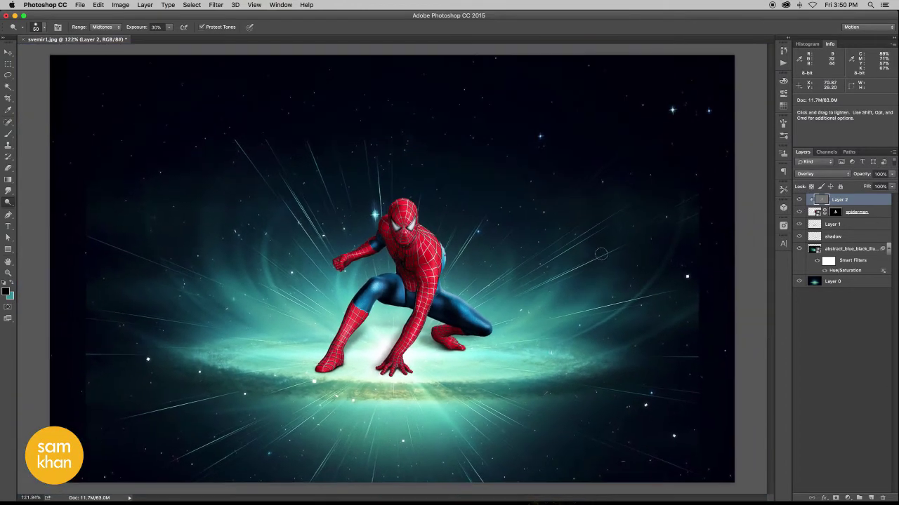
key("v")
left_click(799, 201)
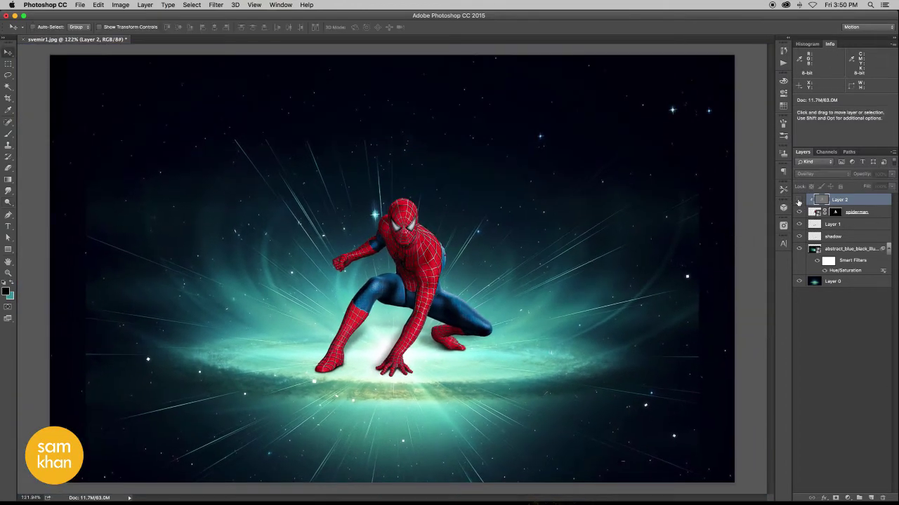
left_click(798, 202)
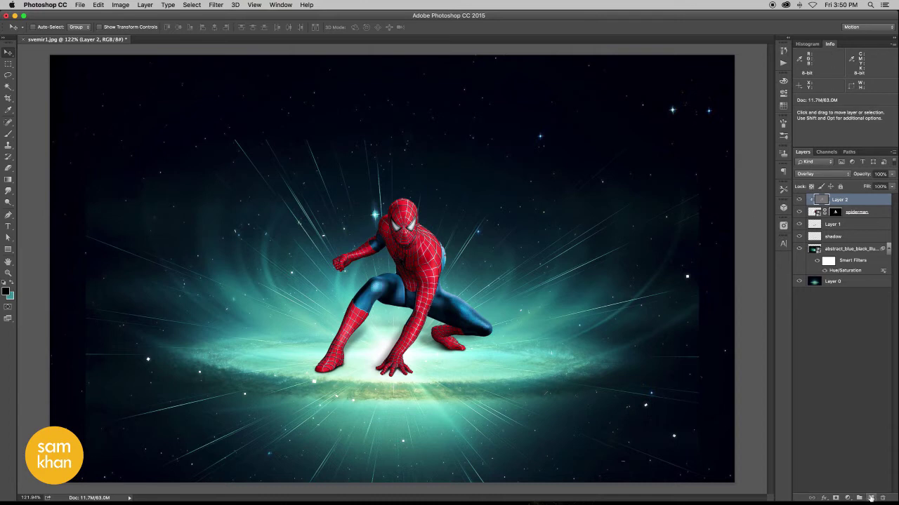
left_click(870, 497)
right_click(862, 211)
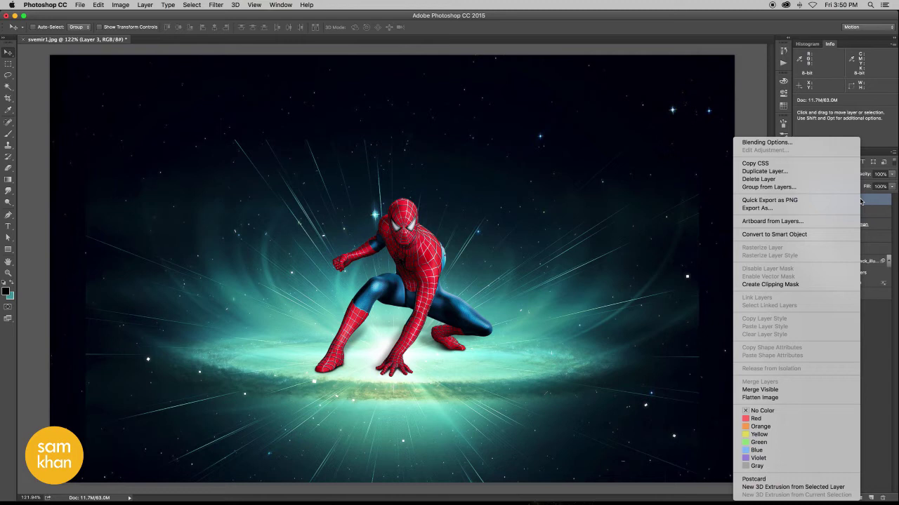
left_click(796, 285)
Step: With a 163 px brush, paint sampled teal over Spider-Man's shoulder, arm and rear foot
scroll(428, 279, "up", 3)
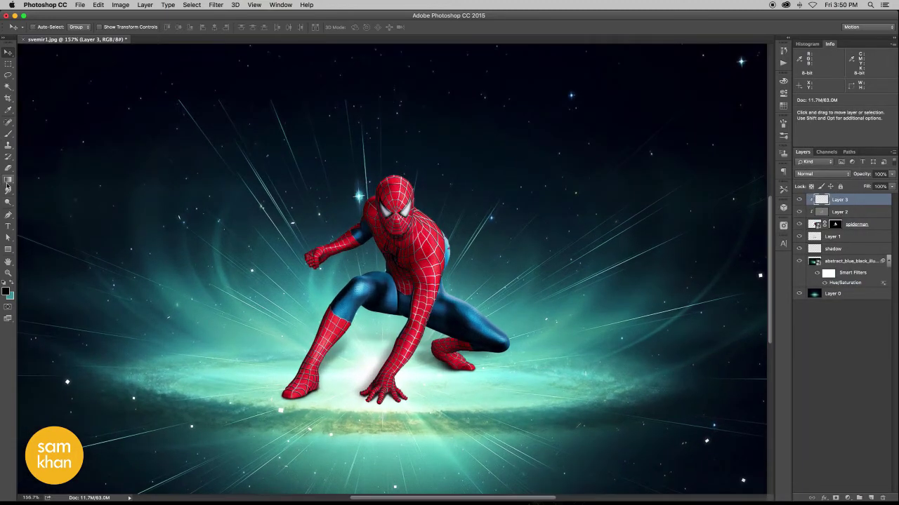
left_click(8, 134)
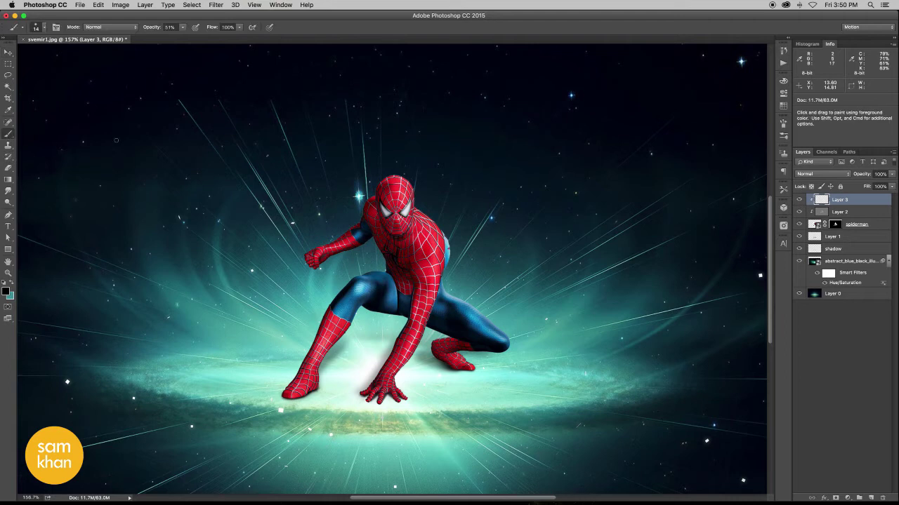
left_click_drag(358, 188, 393, 188)
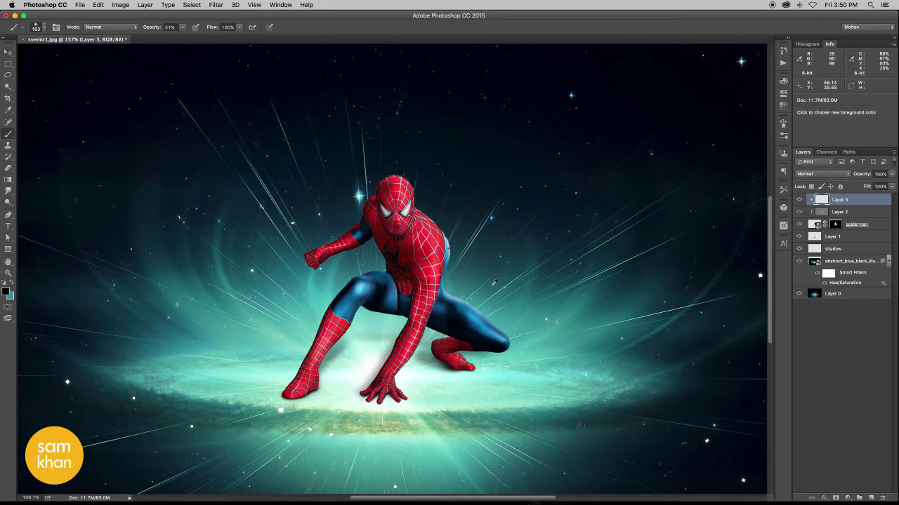
left_click(519, 311, "alt")
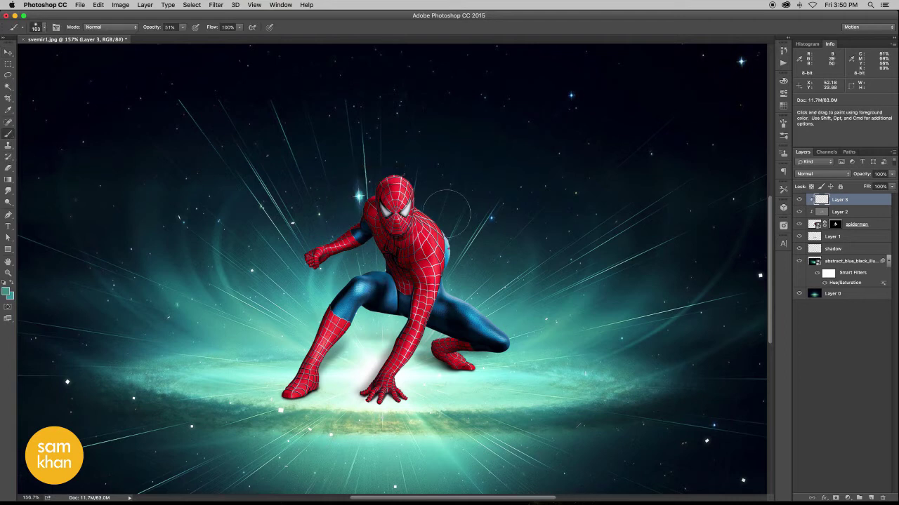
left_click_drag(449, 224, 464, 254)
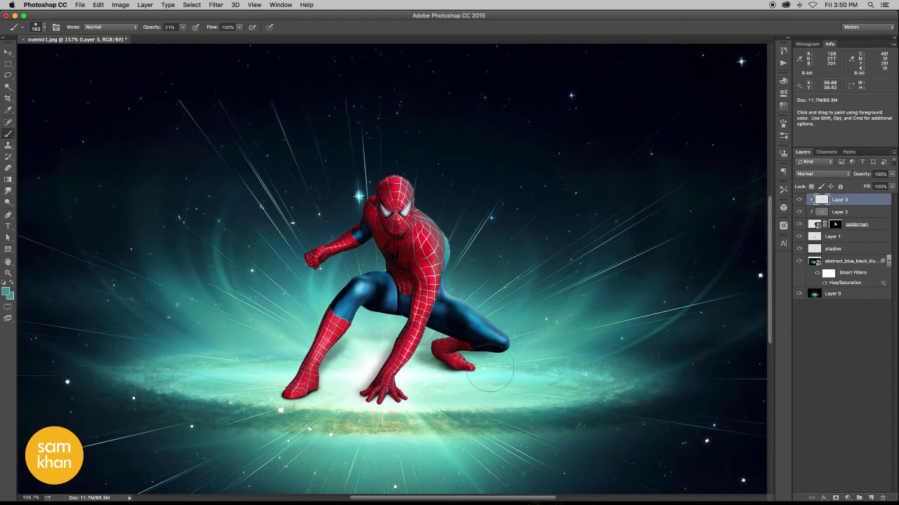
mouse_move(490, 372)
left_mouse_down()
mouse_move(381, 431)
mouse_move(341, 362)
mouse_move(268, 395)
left_mouse_up()
mouse_move(309, 307)
left_mouse_down()
mouse_move(358, 220)
mouse_move(317, 248)
left_mouse_up()
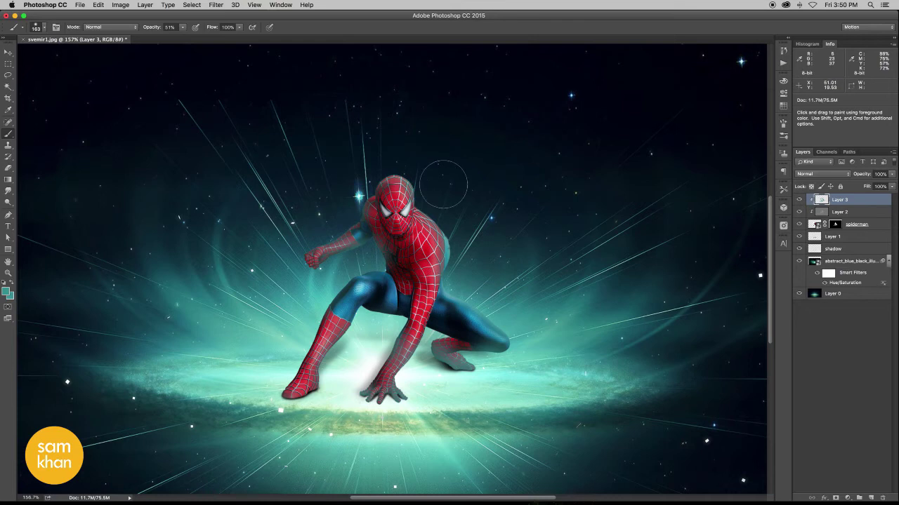
left_click(799, 200)
left_click(799, 200)
left_click(799, 200)
key("v")
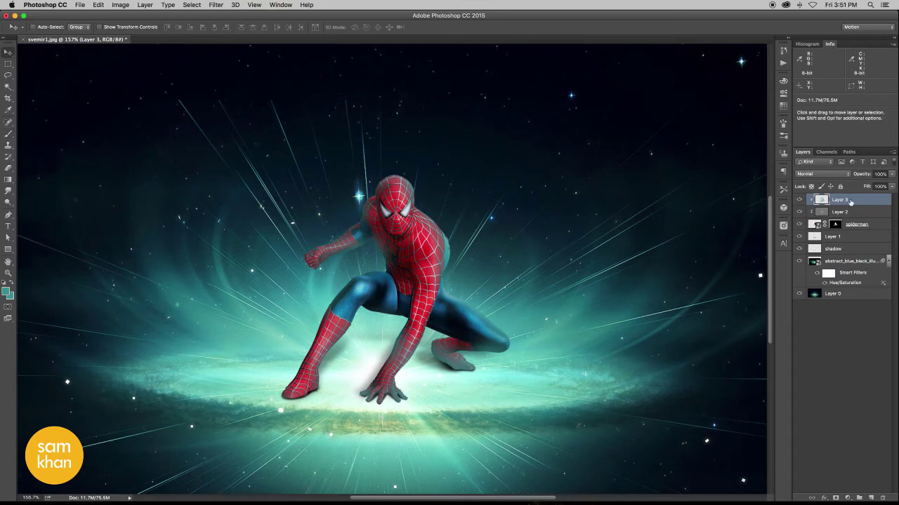
Step: Move Layer 3 below Layer 2 and try the Lighten, Screen and Overlay blend modes
key("super+bracketleft")
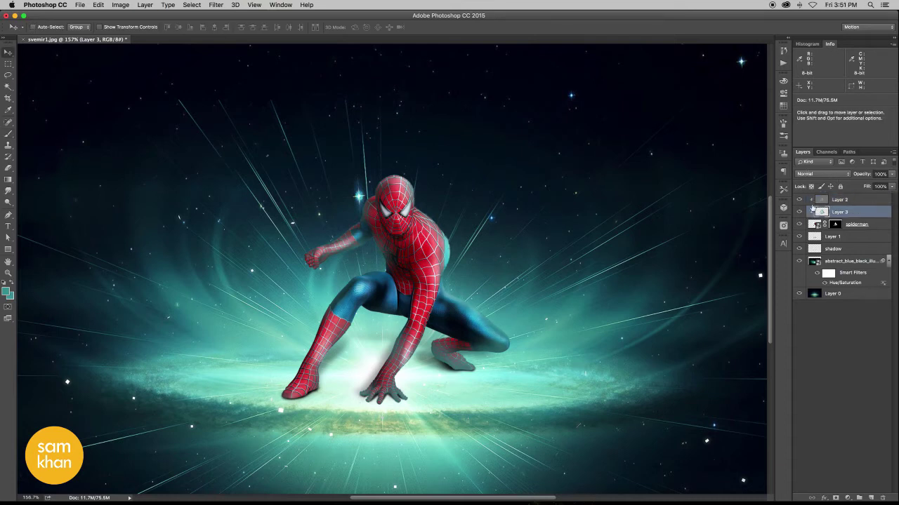
left_click(798, 200)
left_click(805, 175)
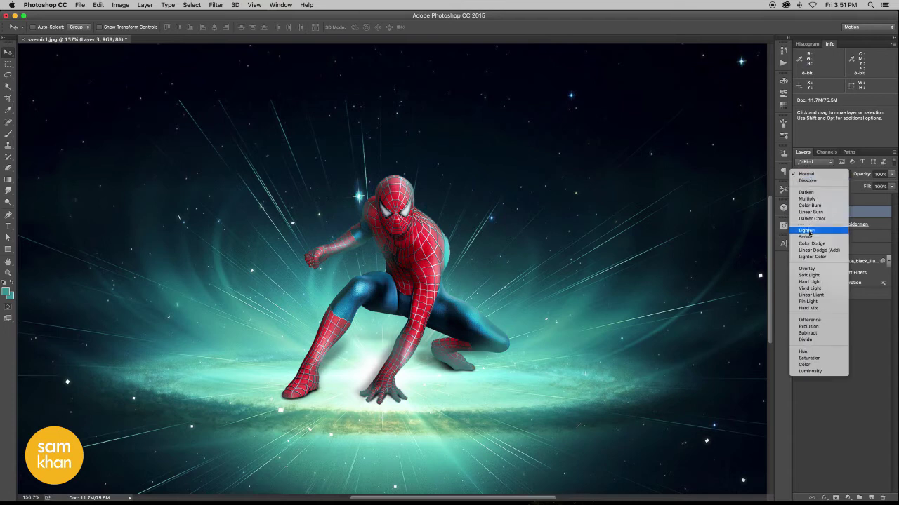
left_click(813, 232)
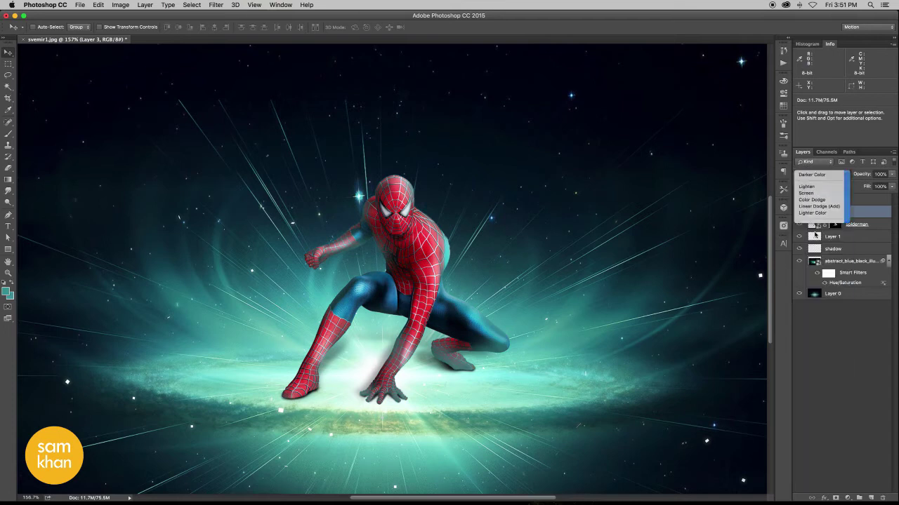
left_click(814, 174)
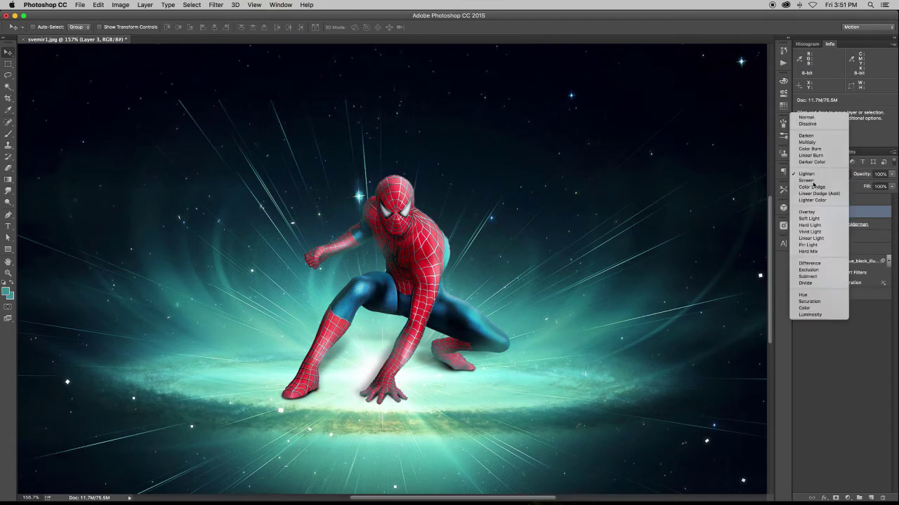
left_click(811, 184)
left_click(815, 174)
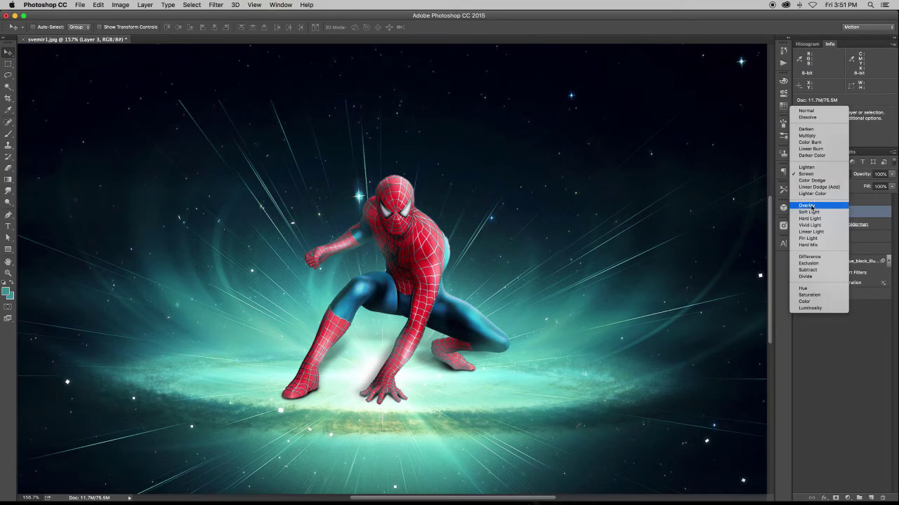
left_click(814, 210)
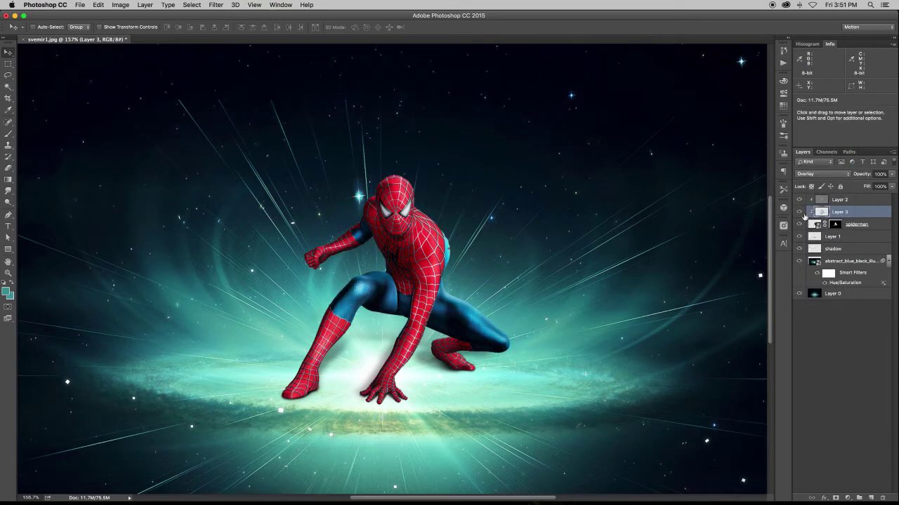
left_click(799, 212)
left_click(799, 212)
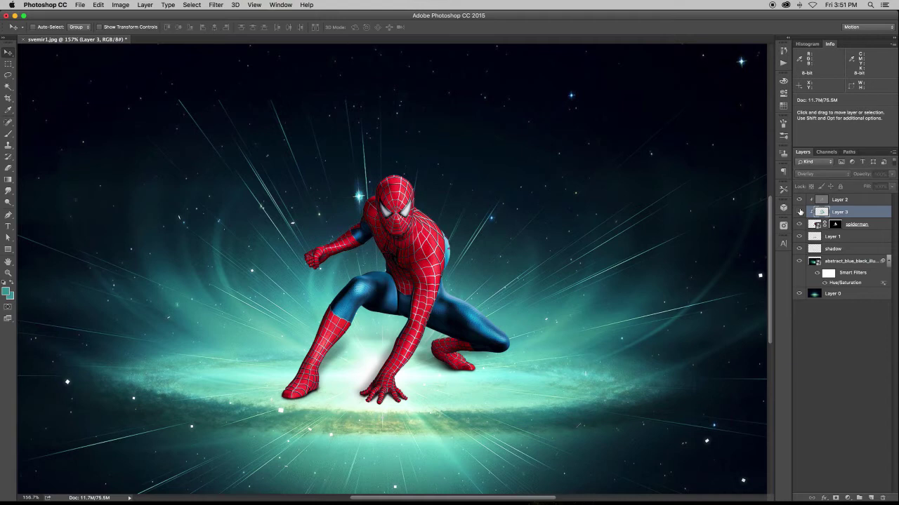
left_click(799, 212)
Step: Try Linear Dodge (Add), Lighter Color and Soft Light, then settle on Hard Light
left_click(809, 176)
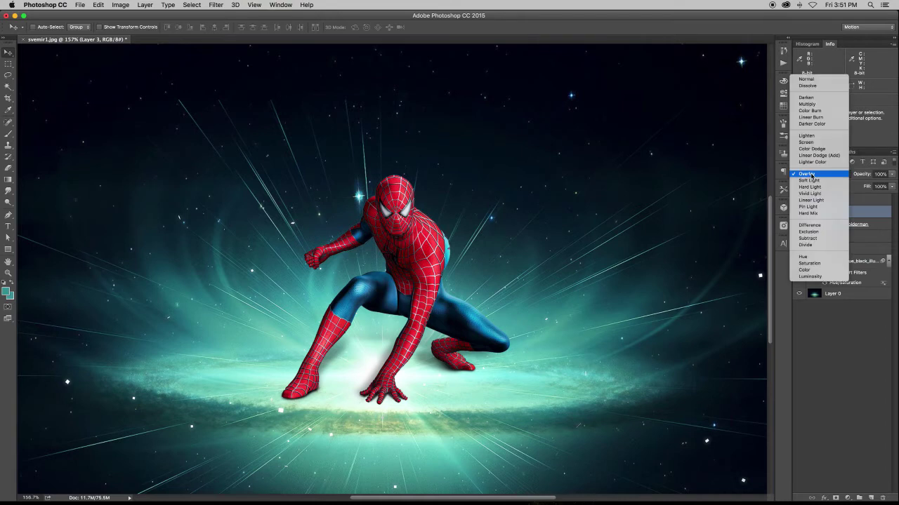
left_click(815, 155)
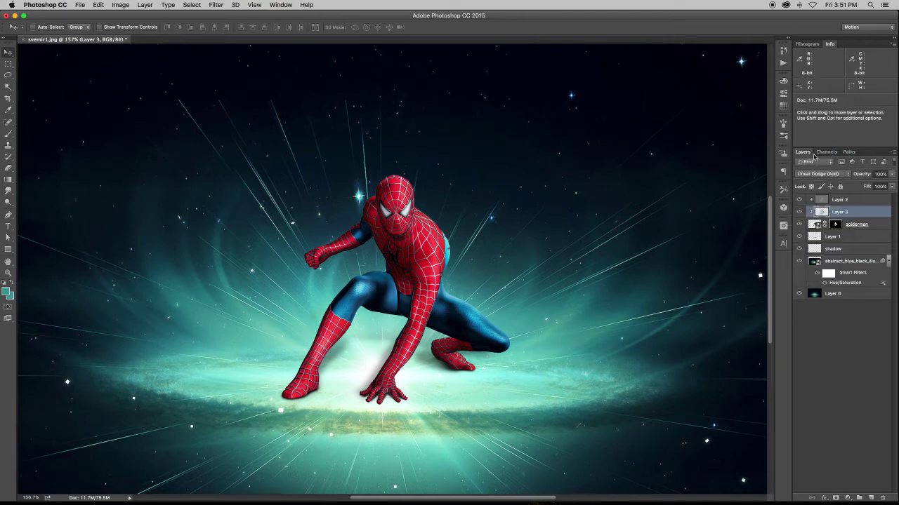
left_click(815, 176)
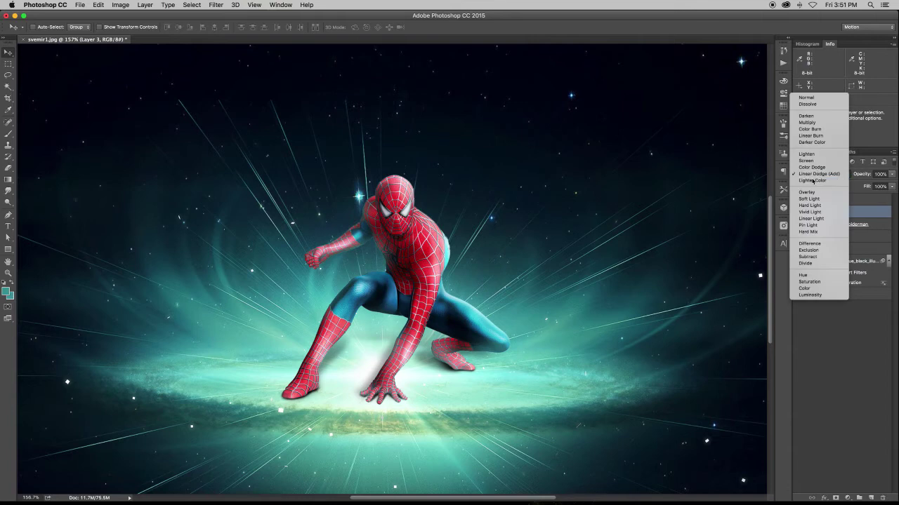
left_click(813, 181)
left_click(814, 174)
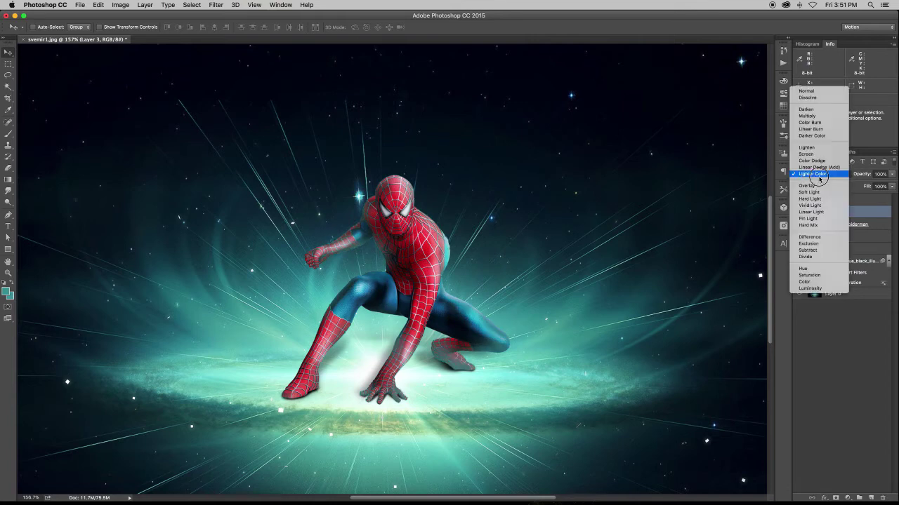
left_click(815, 193)
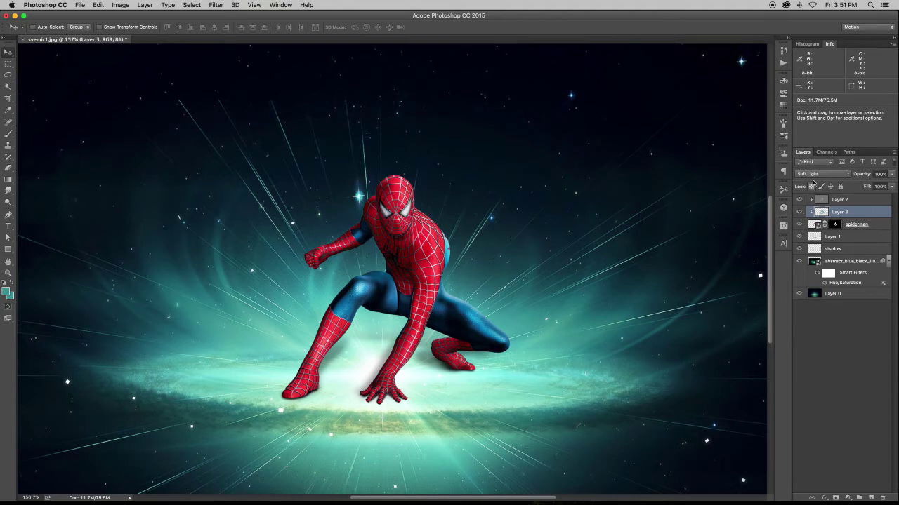
left_click(812, 175)
left_click(815, 185)
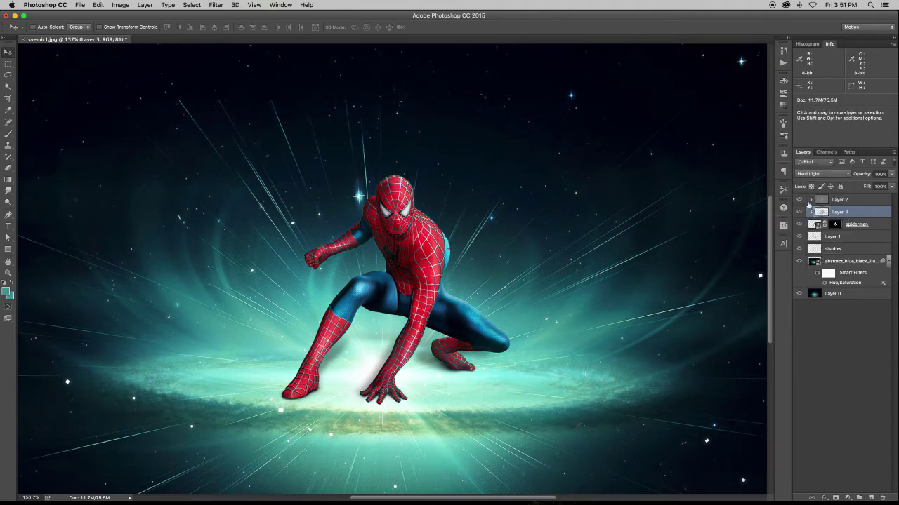
left_click(798, 212)
left_click(798, 212)
left_click_drag(427, 226, 427, 226)
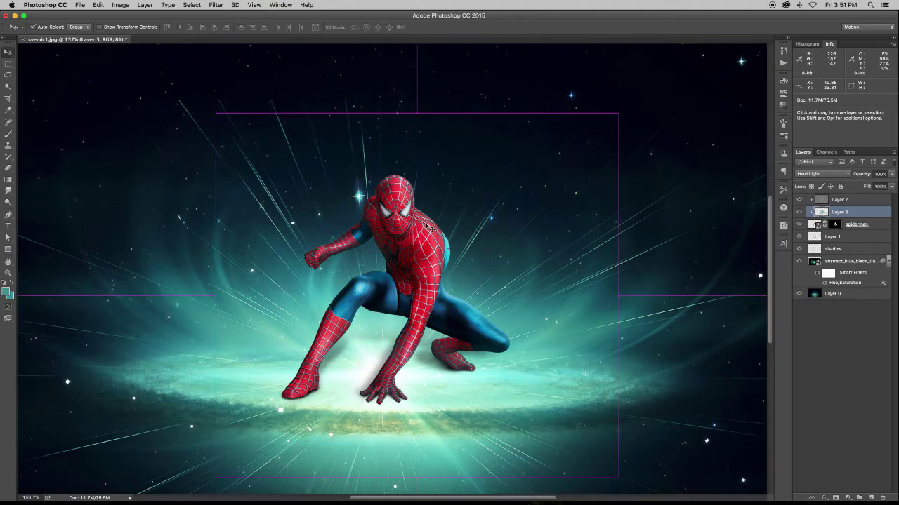
scroll(427, 226, "down", 3)
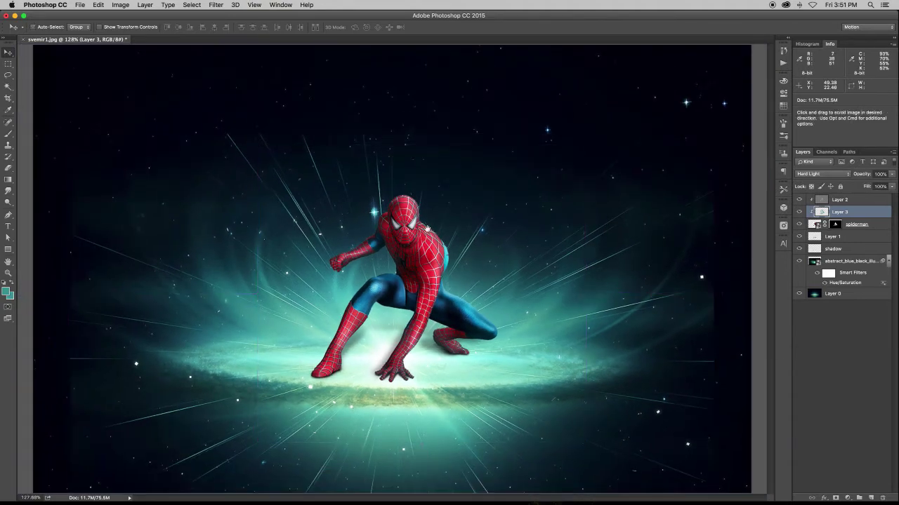
scroll(452, 288, "down", 2)
scroll(452, 290, "down", 1)
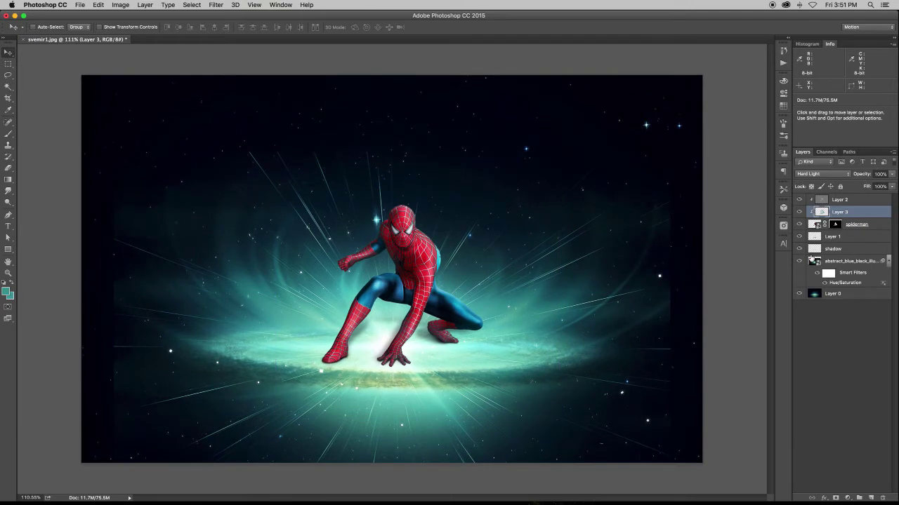
Step: Mask the abstract_blue_black layer and fade its left and right edges with a 561 px black brush
left_click(812, 262)
left_click(798, 262)
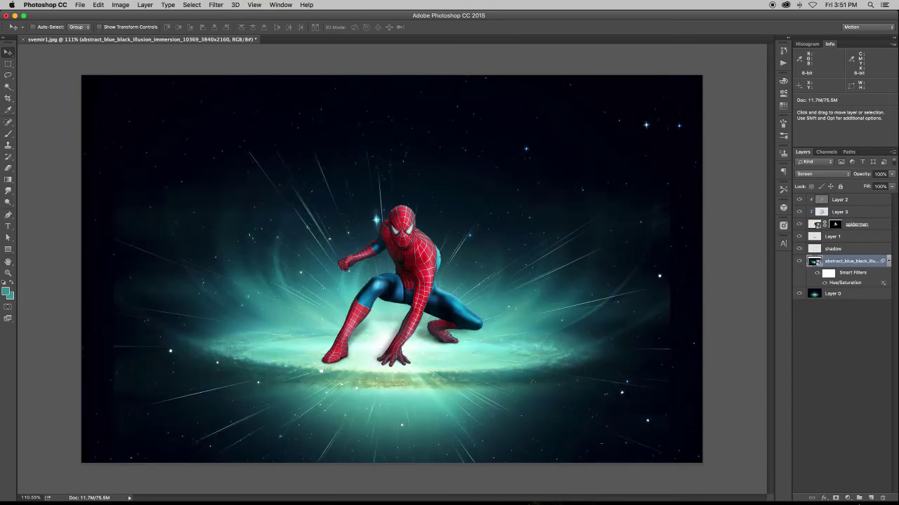
left_click(836, 498)
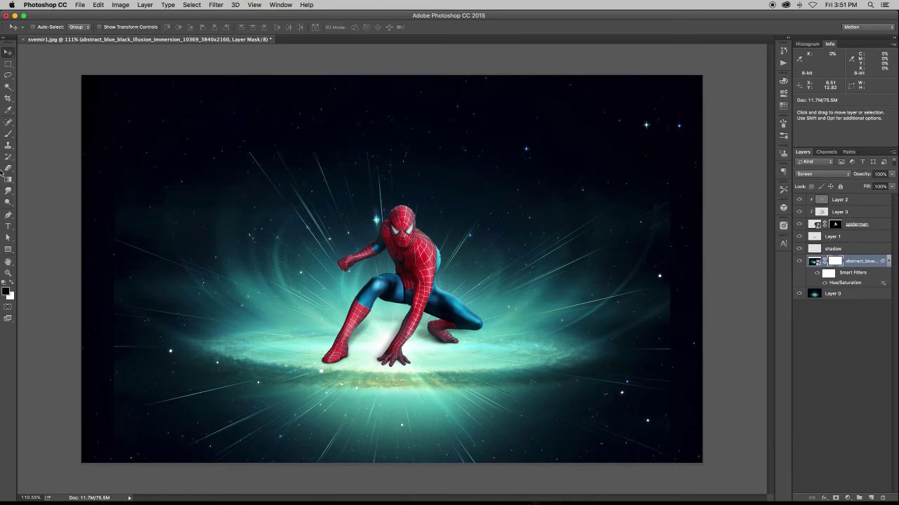
left_click(9, 132)
left_click_drag(213, 202, 255, 194)
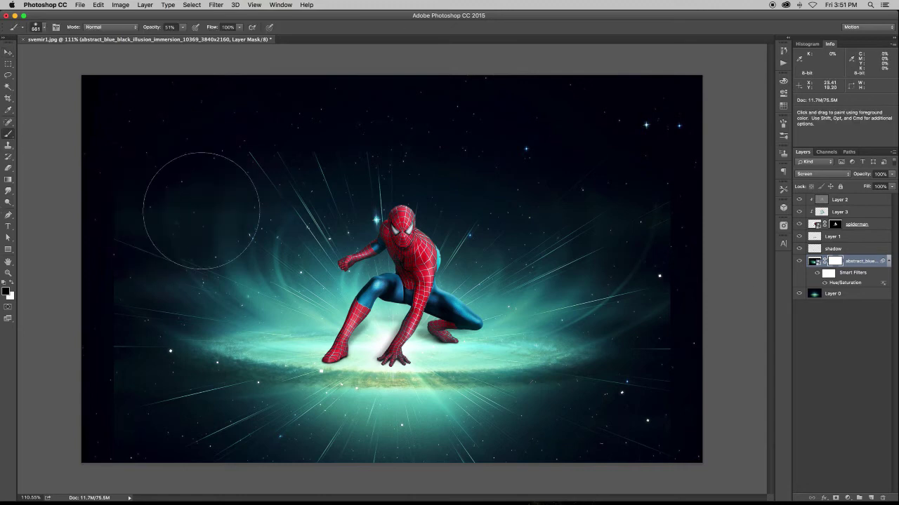
left_click_drag(89, 319, 91, 381)
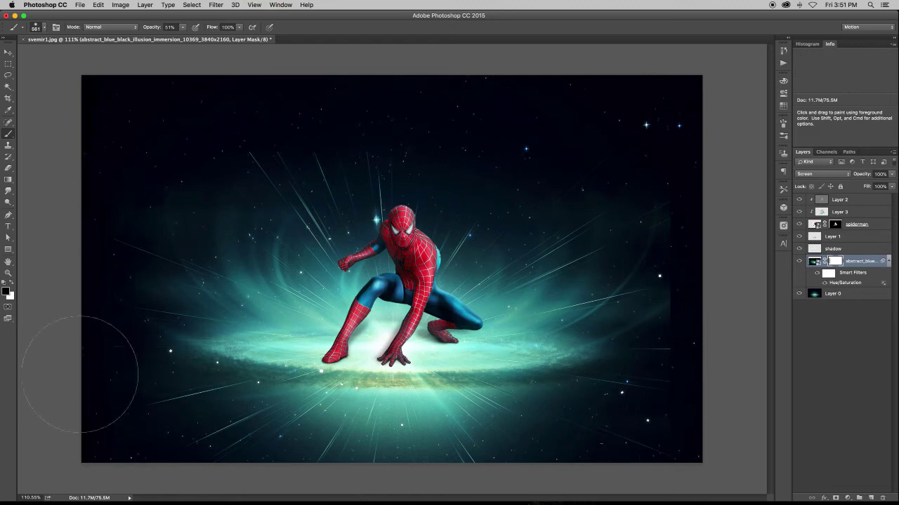
mouse_move(683, 280)
left_mouse_down()
mouse_move(662, 391)
mouse_move(681, 382)
mouse_move(682, 231)
mouse_move(704, 349)
left_mouse_up()
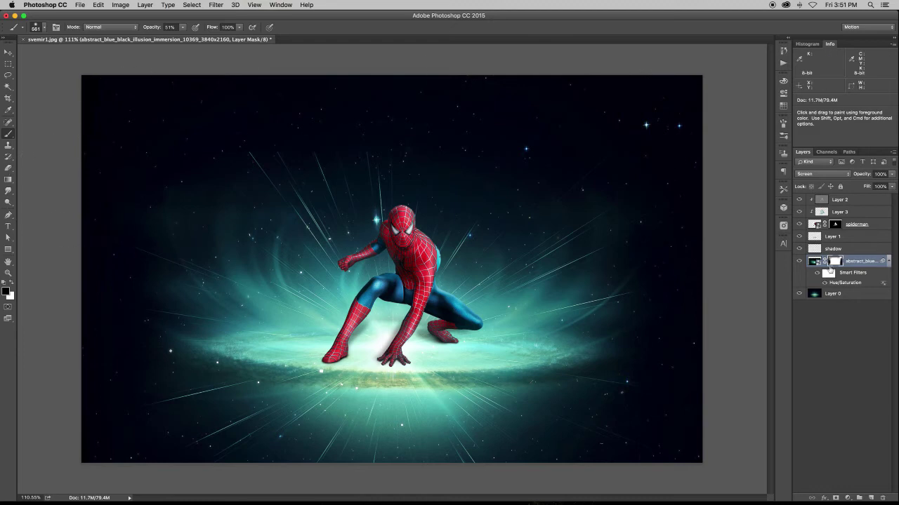
Step: Add Layer 4 and dab a soft pale-cyan glow around Spider-Man with a 1049 px brush
left_click(871, 498)
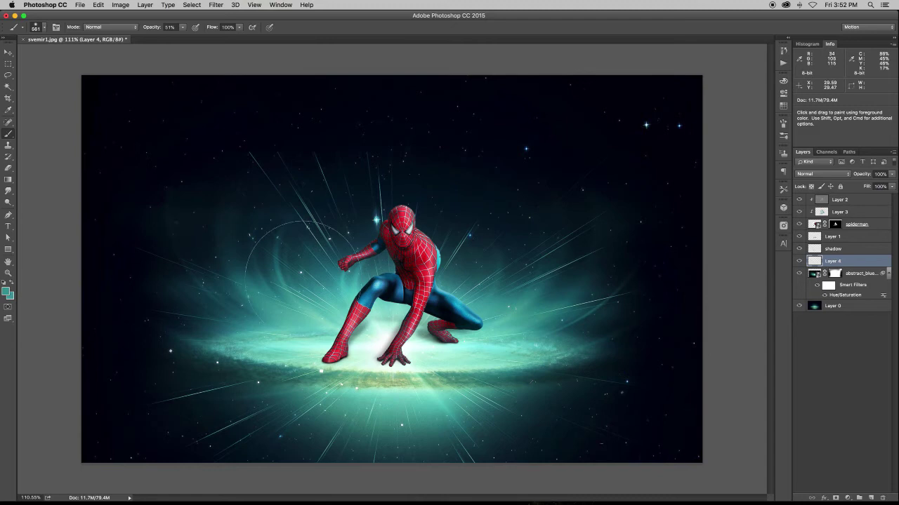
left_click(379, 325, "alt")
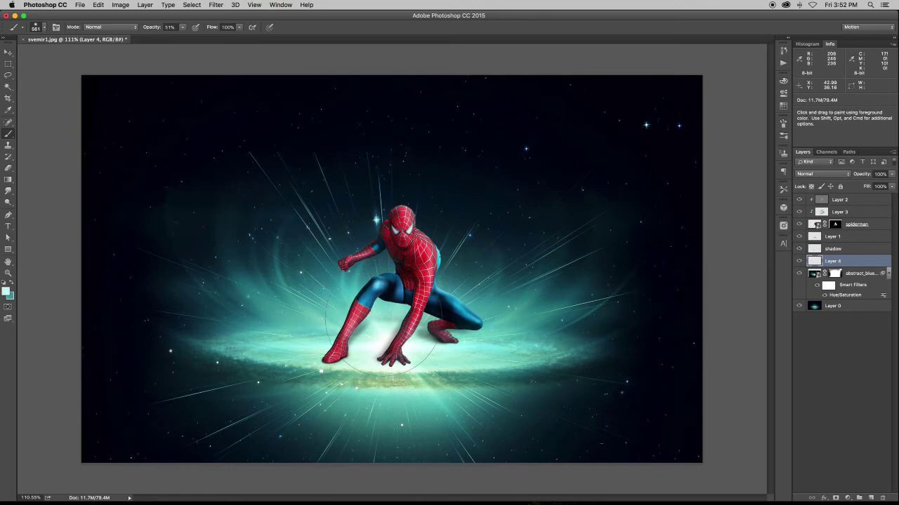
left_click_drag(381, 320, 403, 288)
left_click(404, 287)
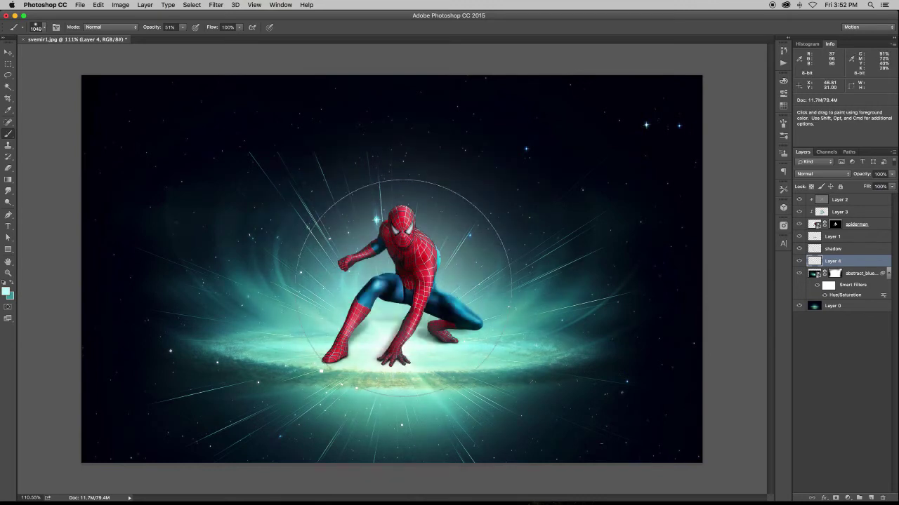
key("v")
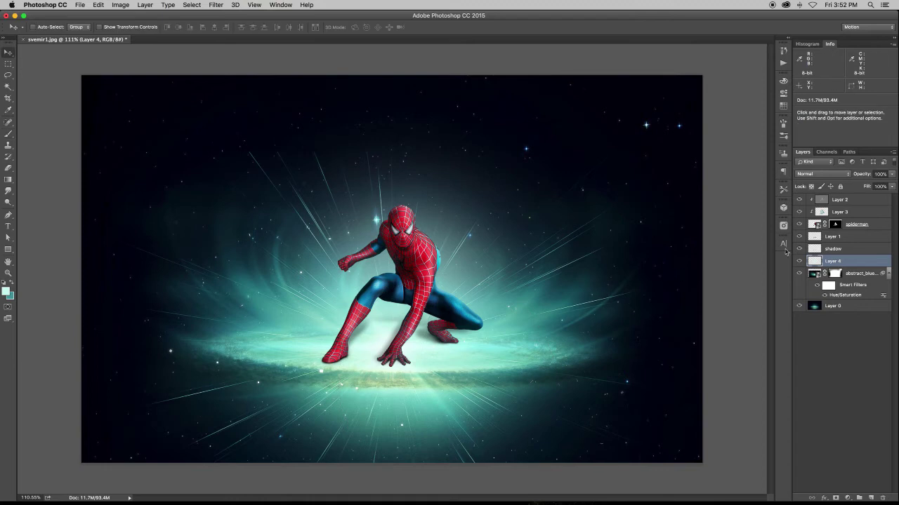
Step: Shift the cyan glow slightly down and left, then collapse the background's Smart Filters
left_click(798, 261)
left_click_drag(480, 284, 472, 298)
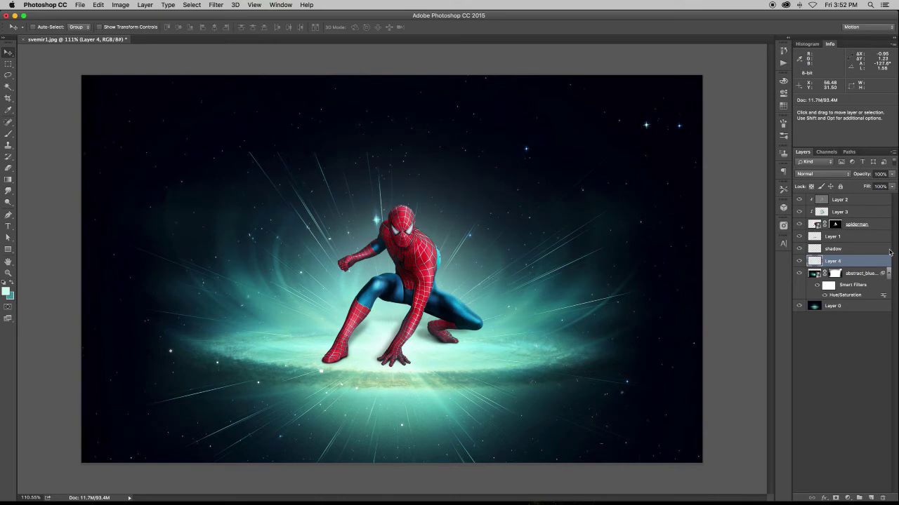
left_click(798, 261)
left_click(798, 261)
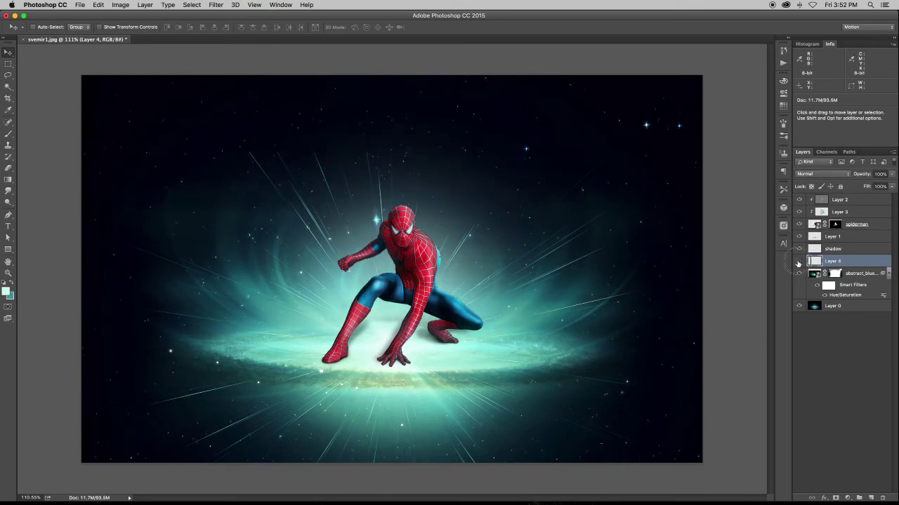
left_click(799, 261)
left_click(851, 201)
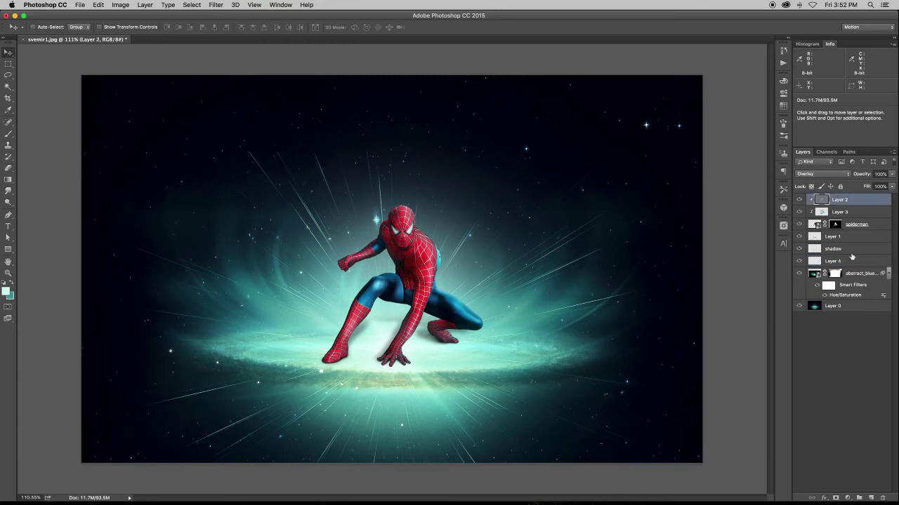
left_click(883, 273)
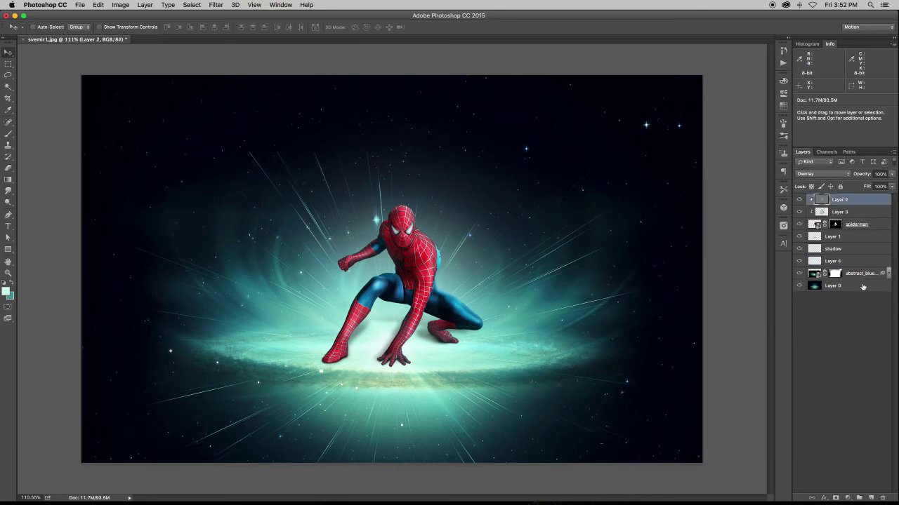
Step: Group all layers from Layer 2 to Layer 0 into Group 1
left_click(863, 287, "shift")
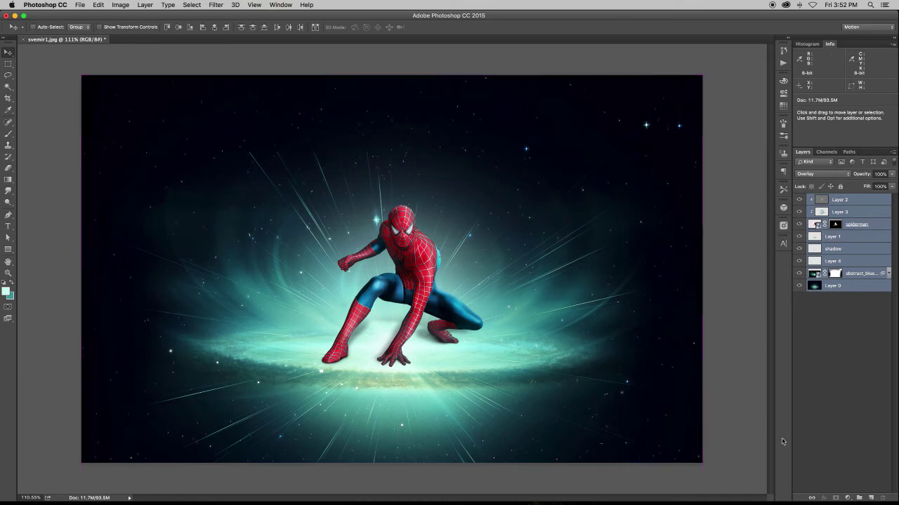
left_click(859, 498)
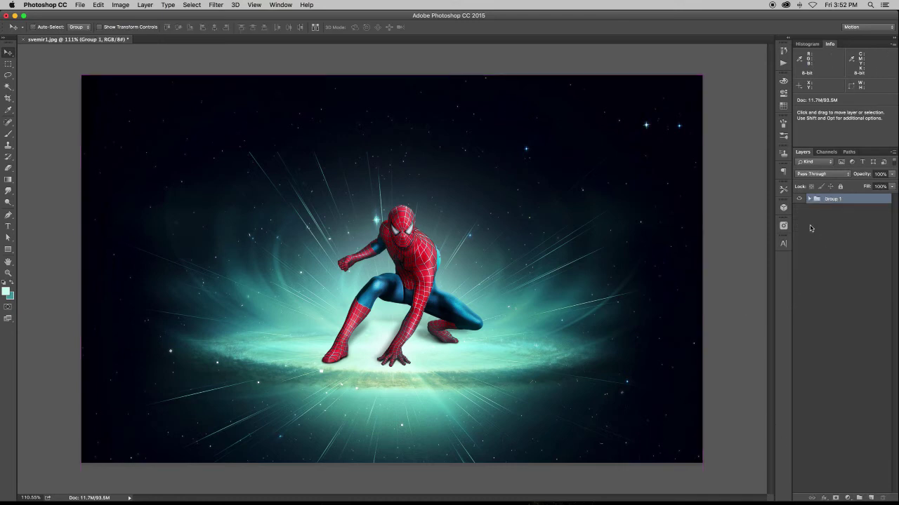
left_click(799, 200)
left_click(800, 200)
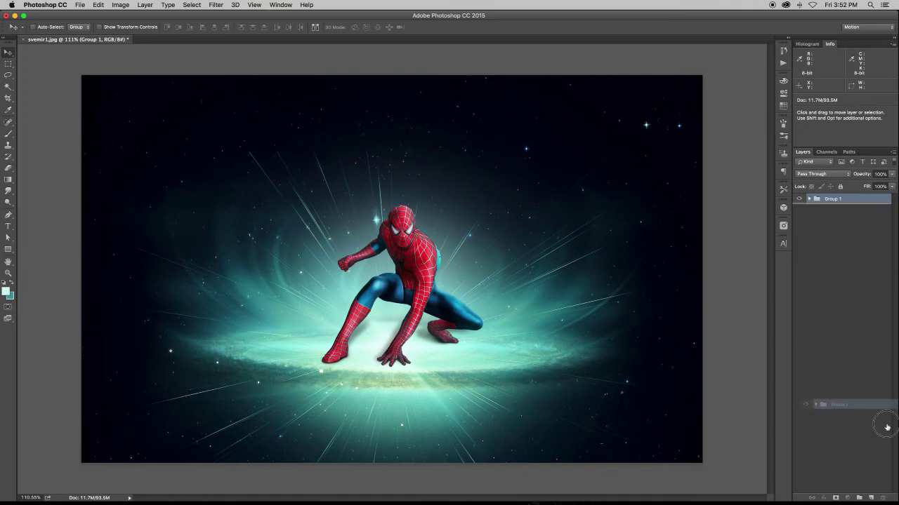
Step: Duplicate Group 1, merge the duplicate into one layer and rename it 'copy'
left_click_drag(862, 202, 871, 498)
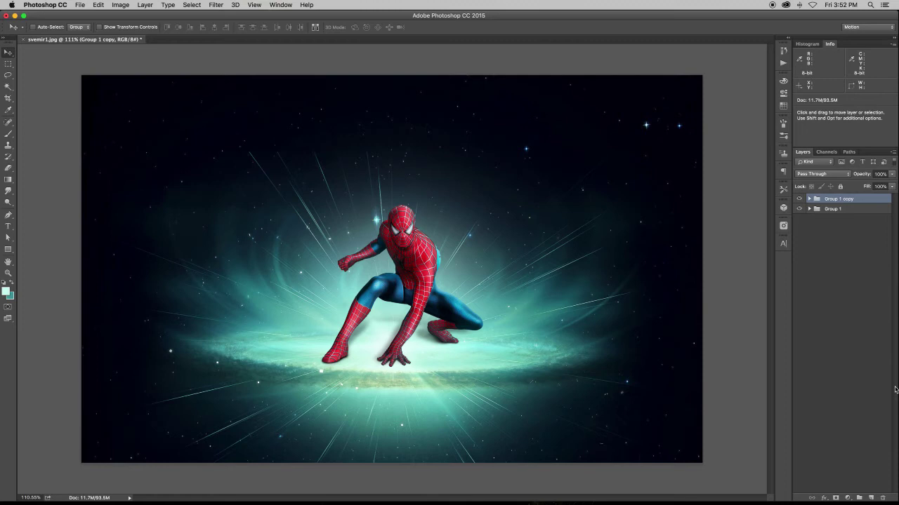
left_click(893, 151)
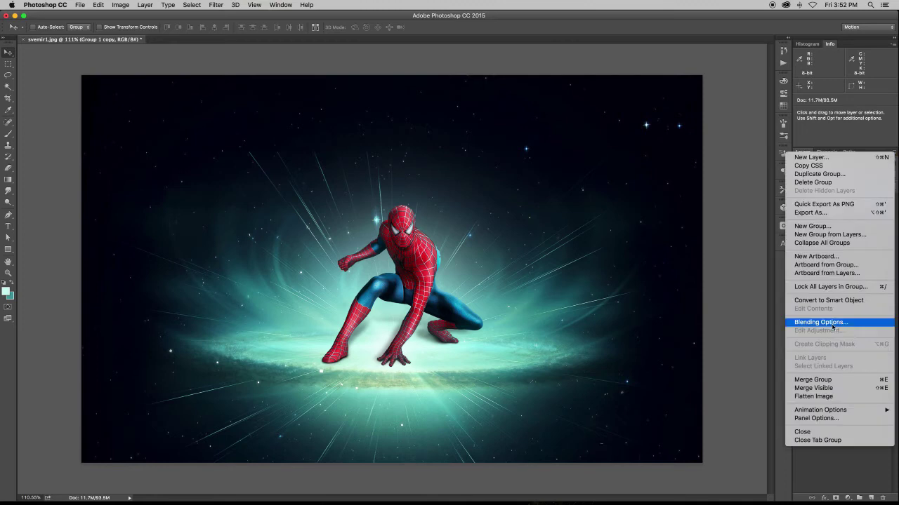
left_click(832, 381)
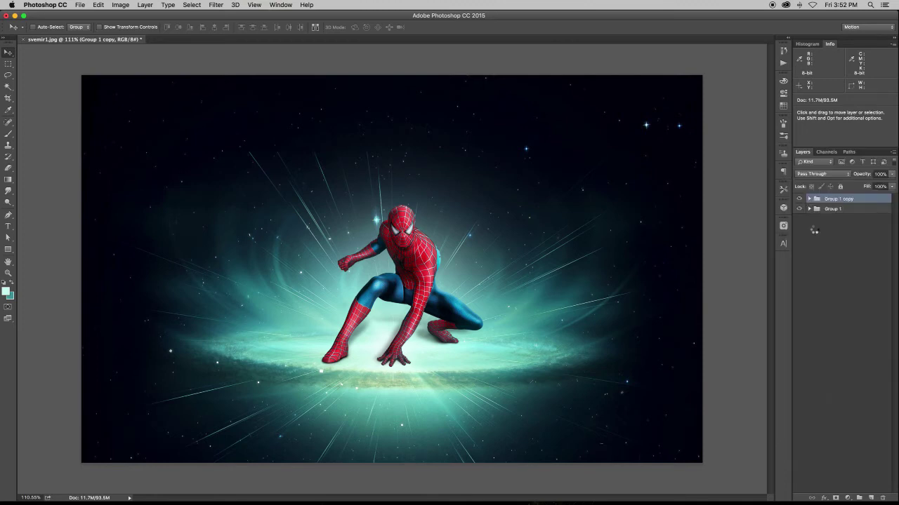
double_click(847, 204)
type("co")
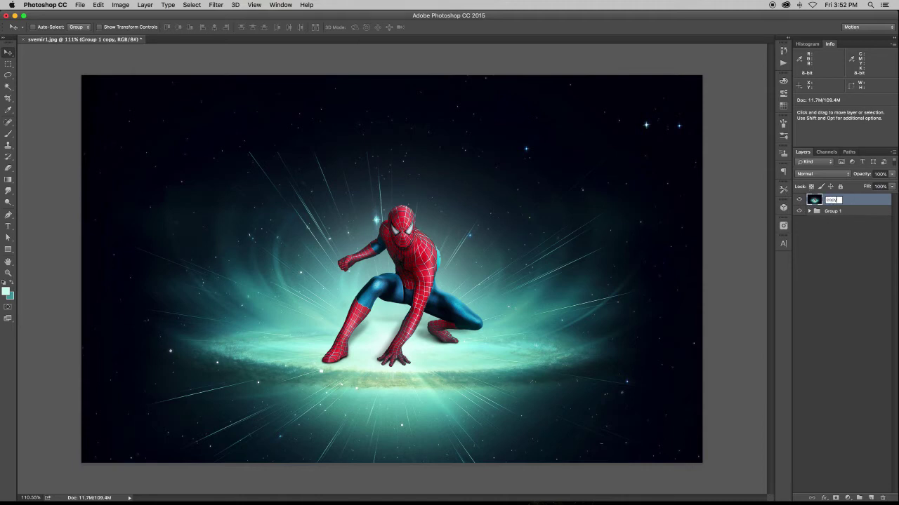
key("Return")
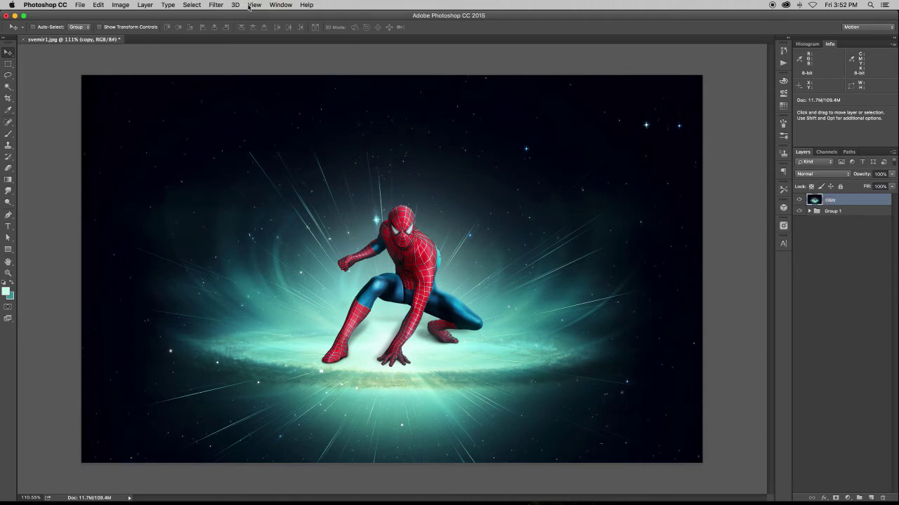
Step: Apply the Camera Raw Filter to the copy layer and raise Clarity to +33
left_click(252, 6)
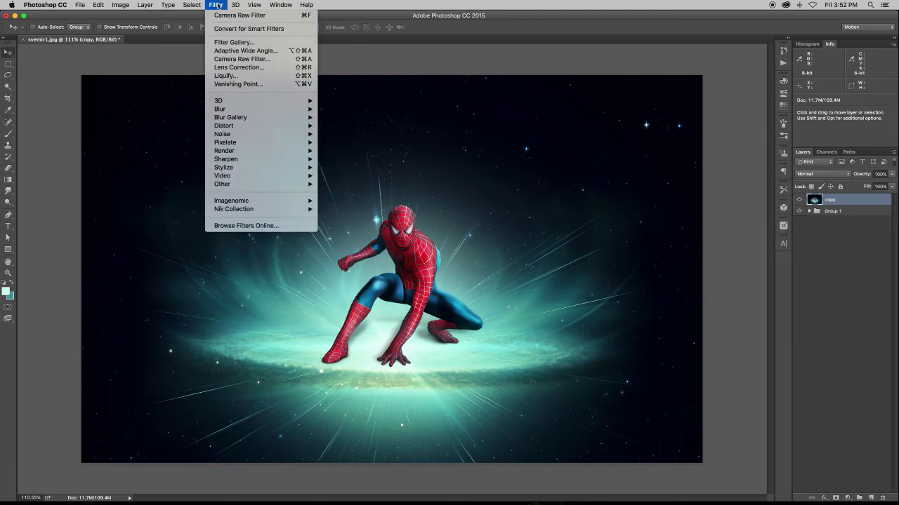
left_click(256, 61)
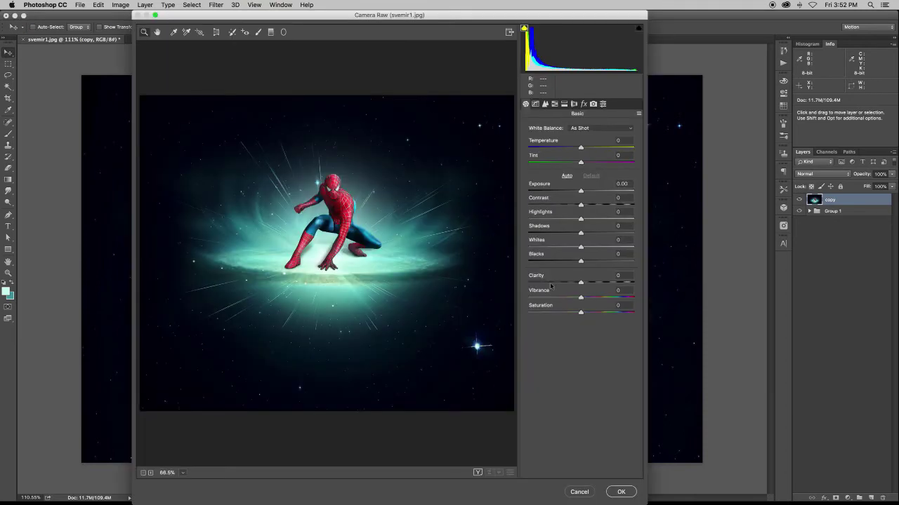
left_click_drag(581, 282, 595, 283)
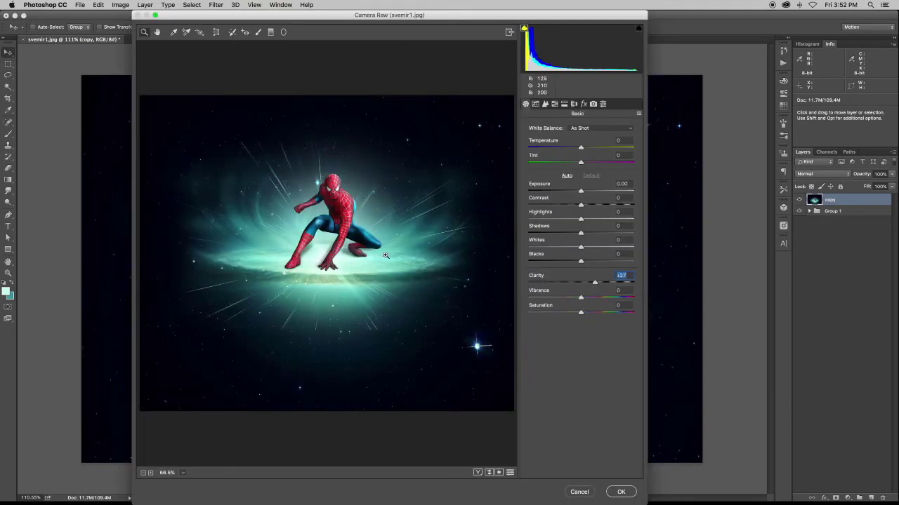
left_click(340, 249)
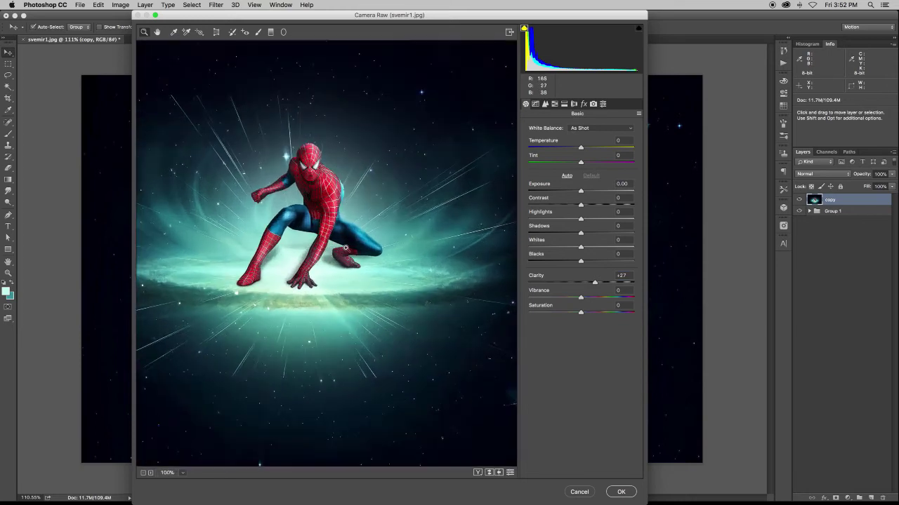
left_click_drag(306, 242, 316, 257)
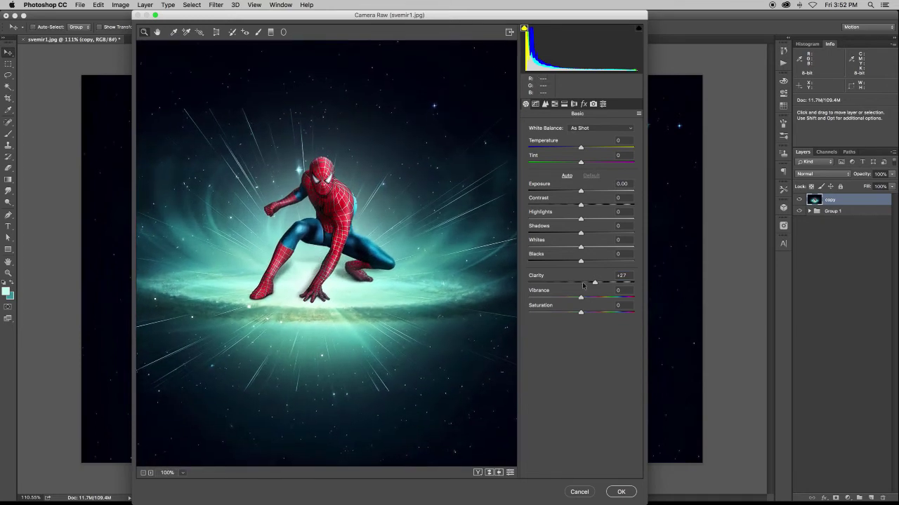
mouse_move(582, 285)
left_mouse_down()
mouse_move(564, 283)
mouse_move(603, 289)
mouse_move(589, 313)
left_mouse_up()
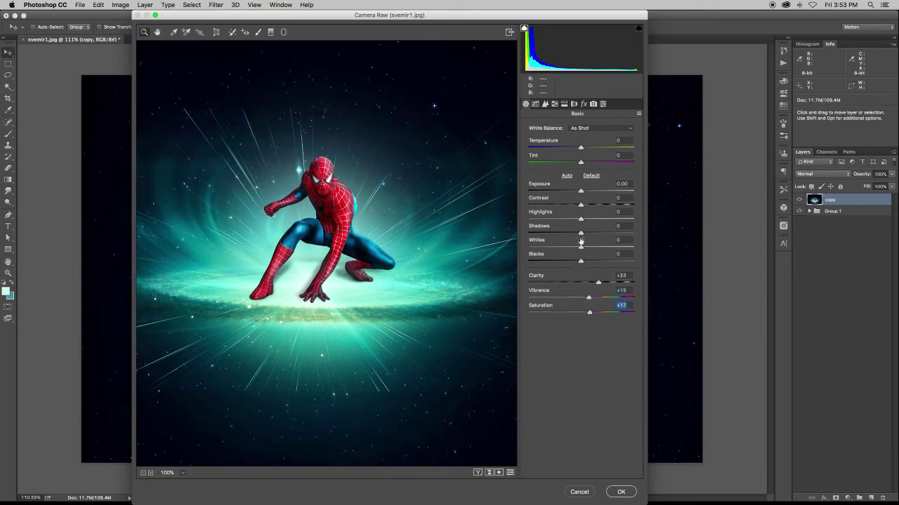
Step: Set Blacks to -9, Temperature to +7 and Tint to -3, and test Exposure
left_click_drag(581, 262, 576, 261)
mouse_move(581, 147)
left_mouse_down()
mouse_move(569, 149)
mouse_move(581, 154)
left_mouse_up()
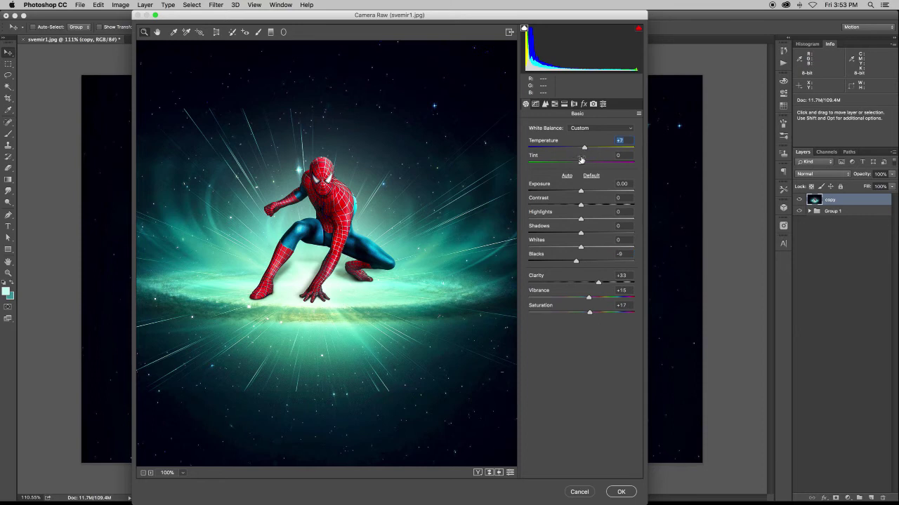
left_click_drag(580, 164, 579, 164)
left_click_drag(581, 191, 581, 194)
left_click(581, 194)
Step: Lower the Tone Curve Highlights to -30 and apply the Camera Raw adjustments
left_click(583, 104)
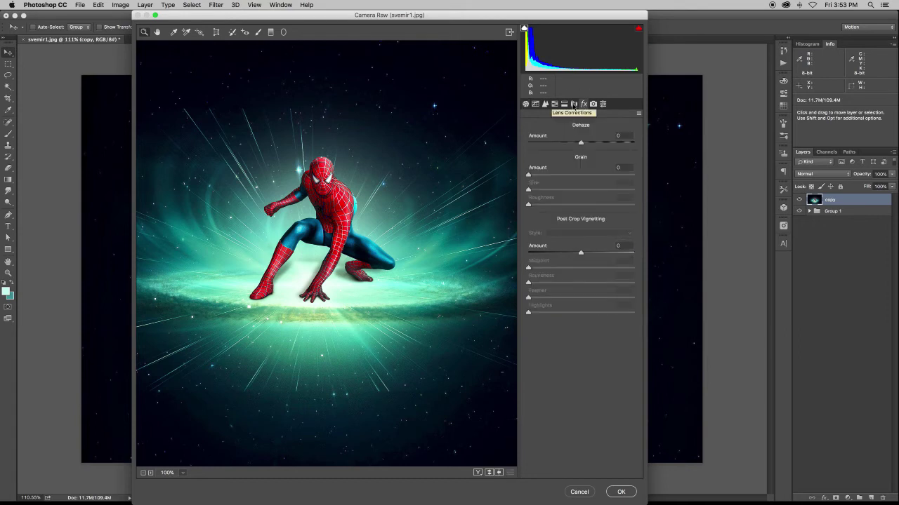
left_click(574, 104)
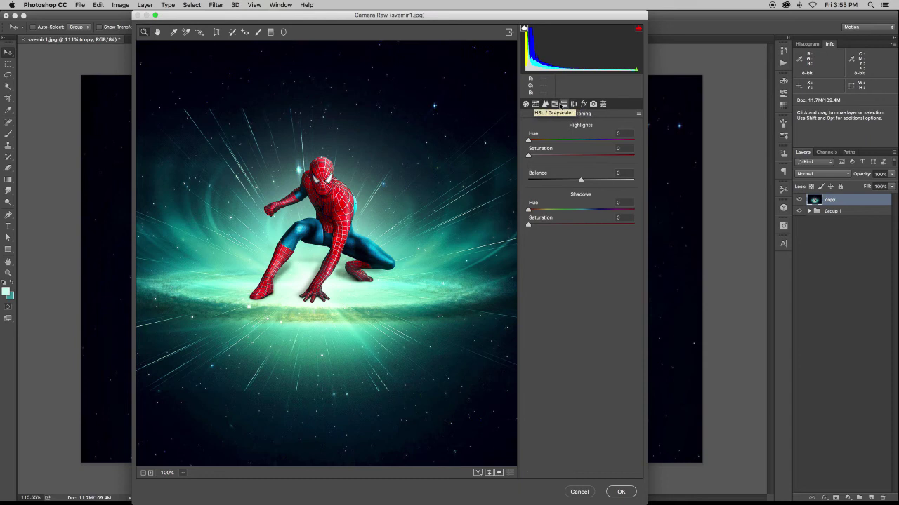
left_click(554, 104)
left_click(545, 104)
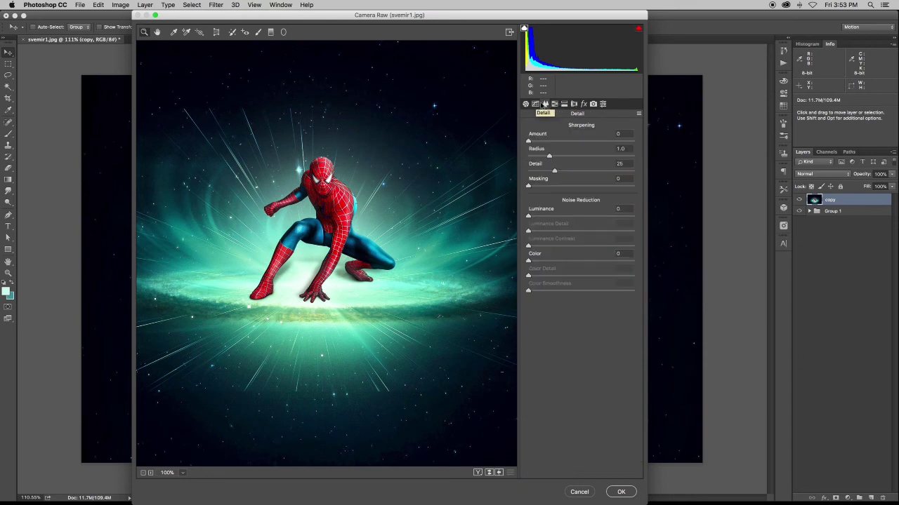
left_click(535, 104)
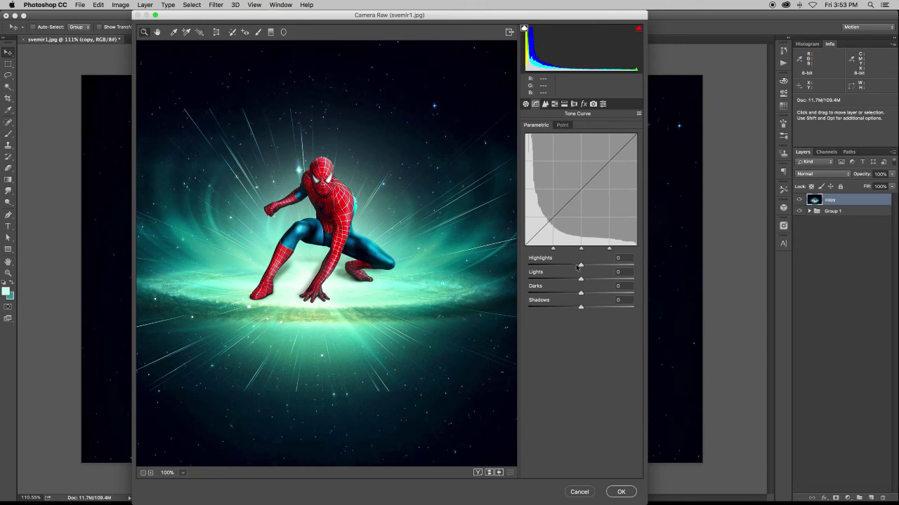
left_click_drag(581, 266, 566, 266)
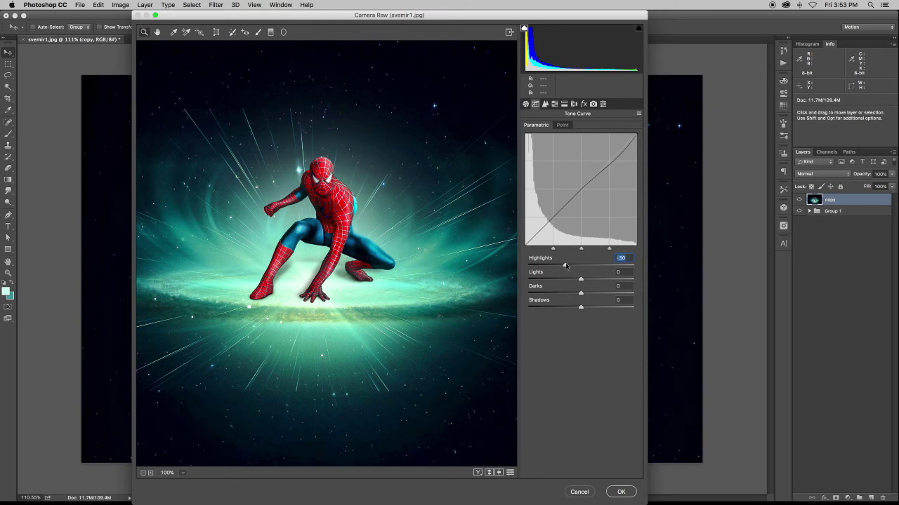
left_click(624, 493)
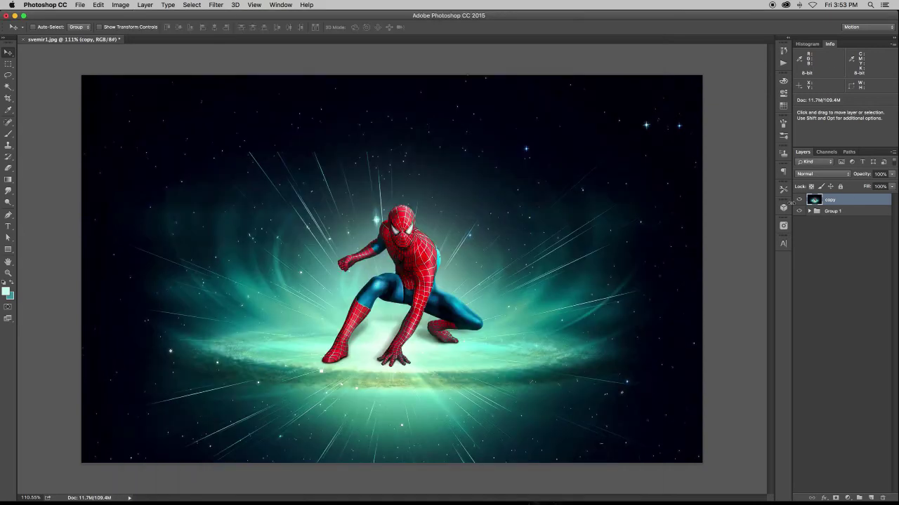
Step: Compare the adjusted copy, then hide all panels and show the composite full screen on black
left_click(799, 200)
left_click(800, 200)
left_click(800, 200)
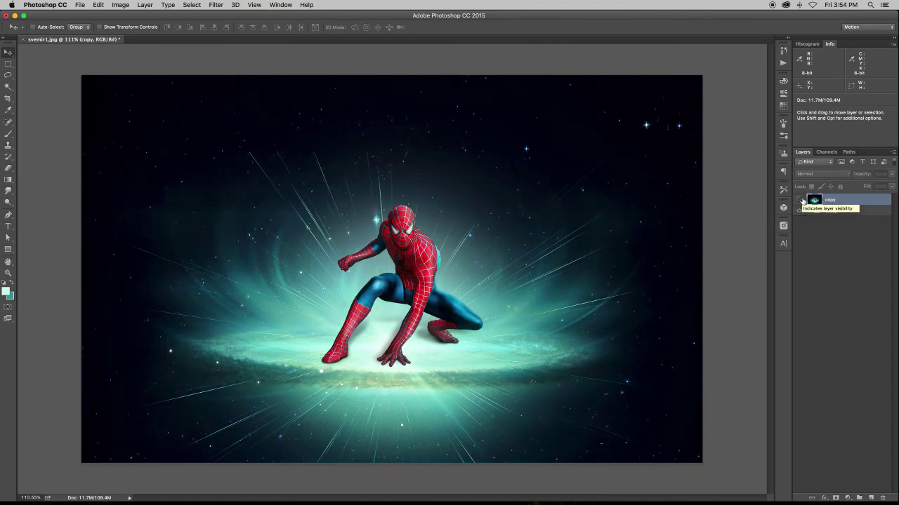
left_click(800, 200)
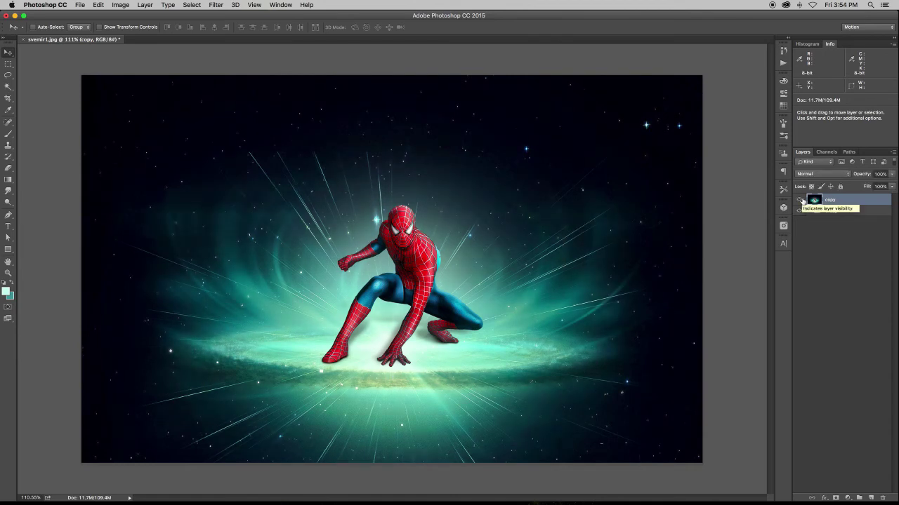
key("Tab")
key("super+0")
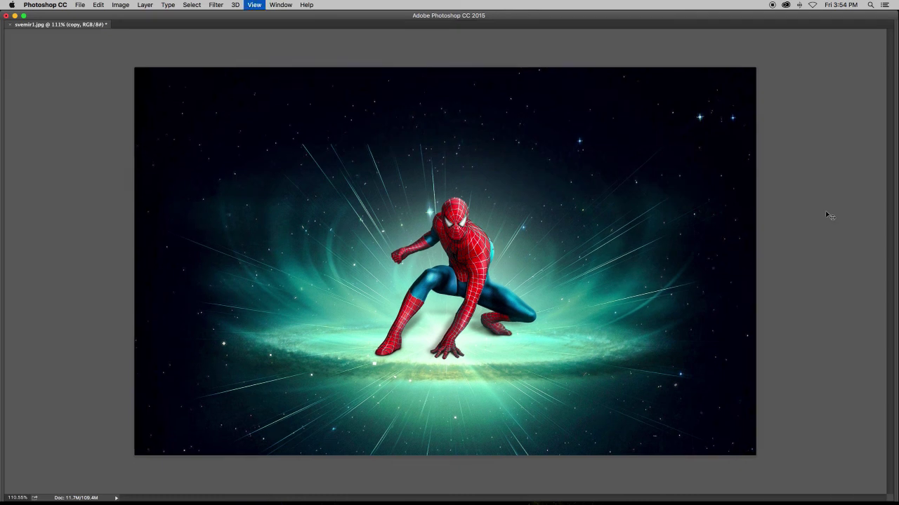
key("f")
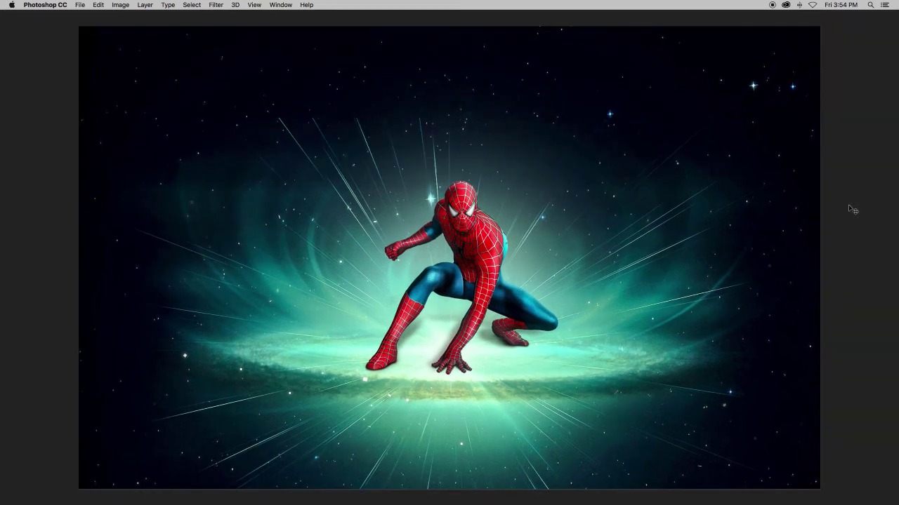
key("f")
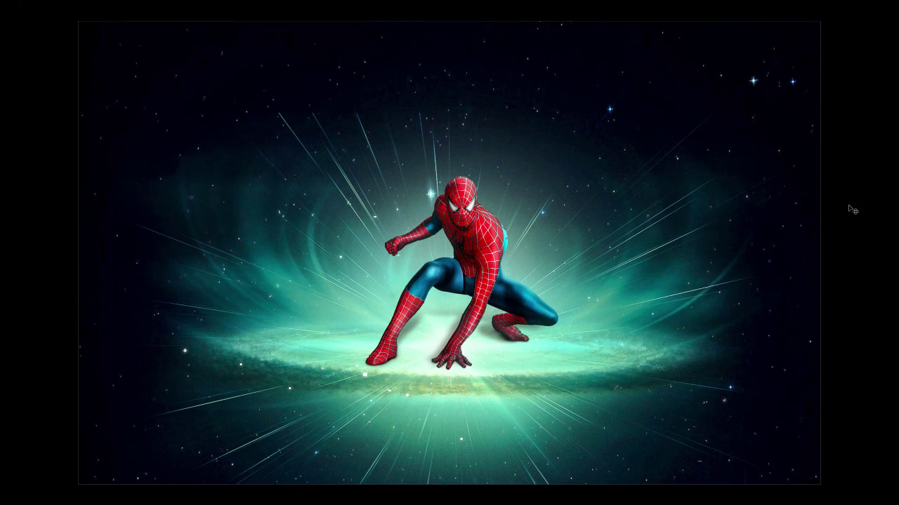
key("super+0")
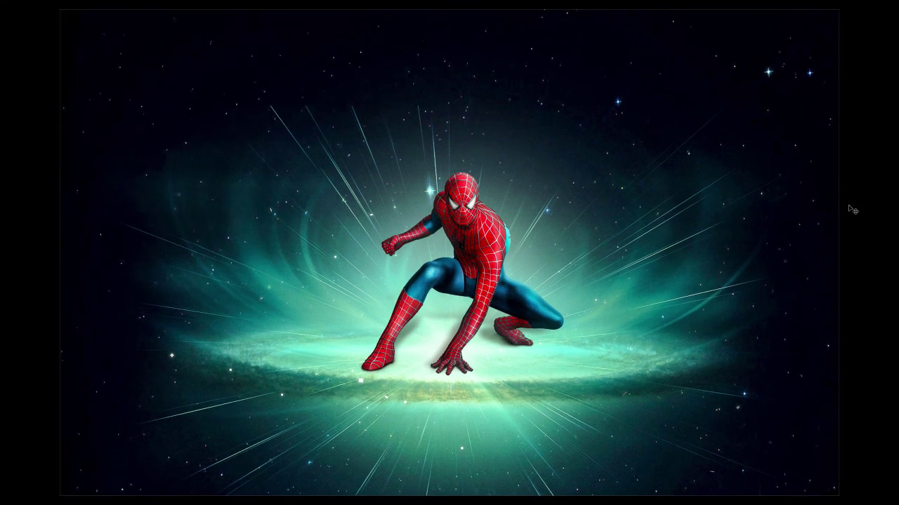